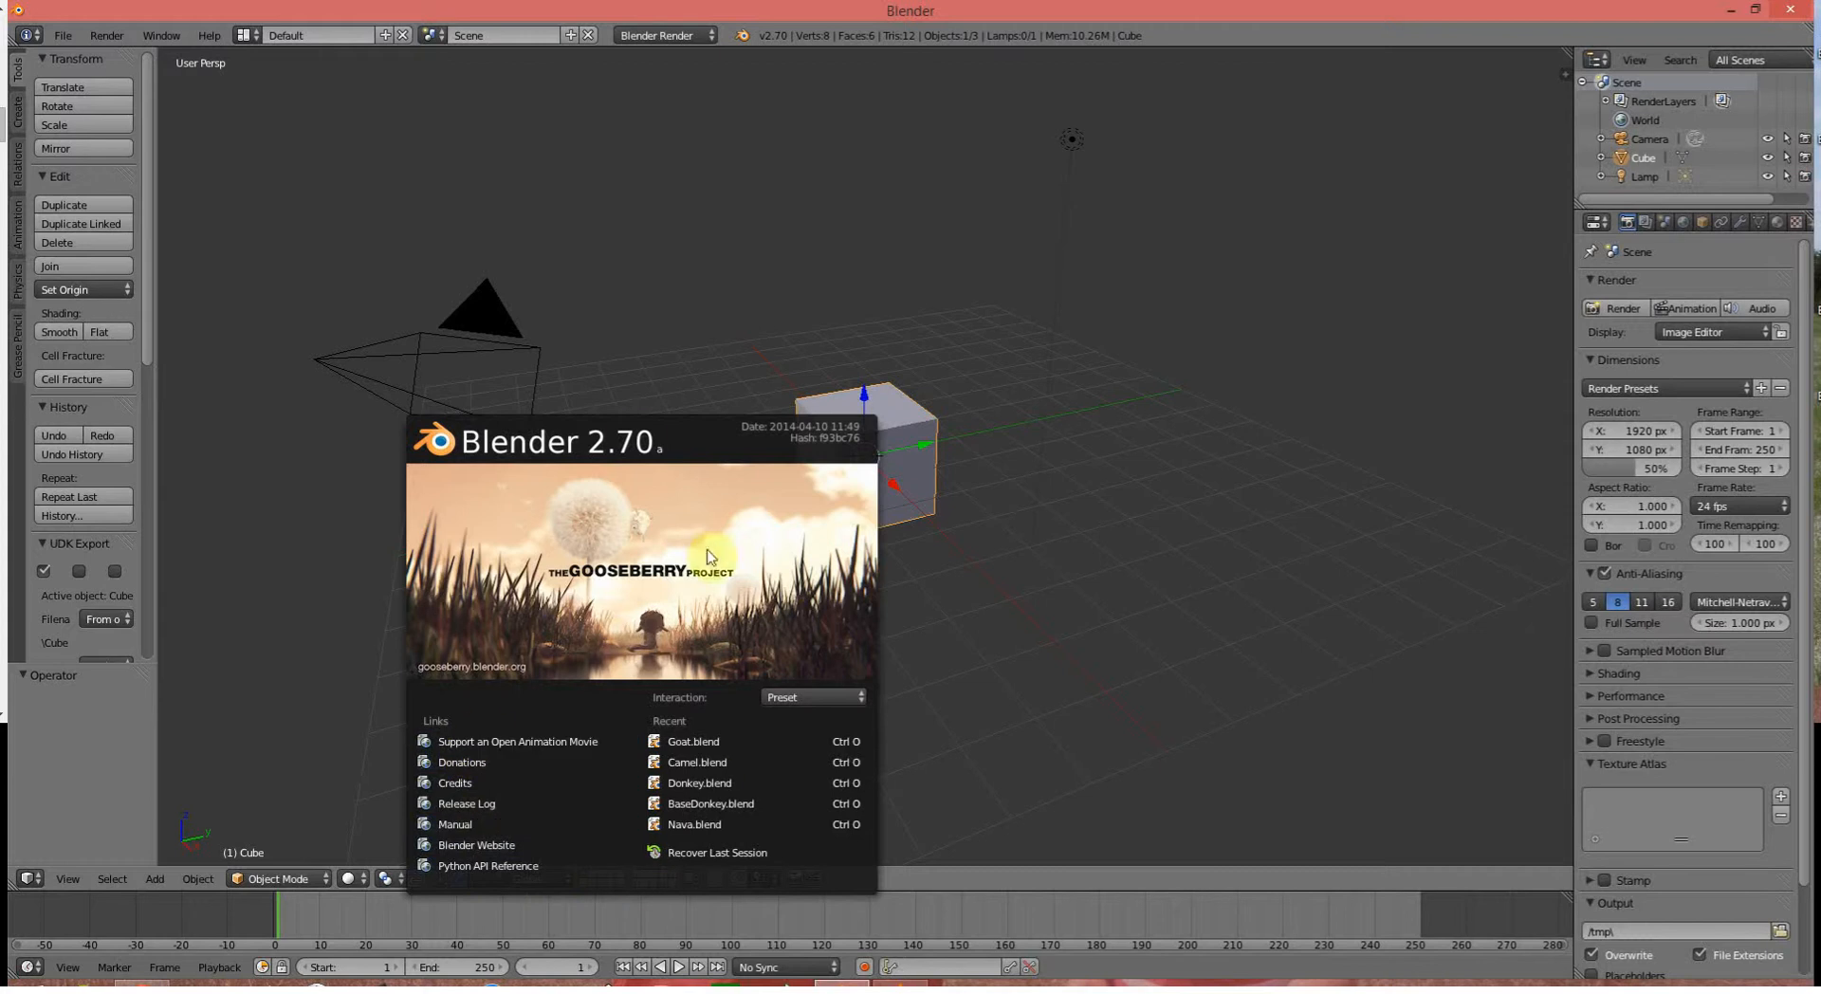
Dismiss the splash screen and move the cube slightly along the Y axis and about -0.144 along Z
left_click(1252, 479)
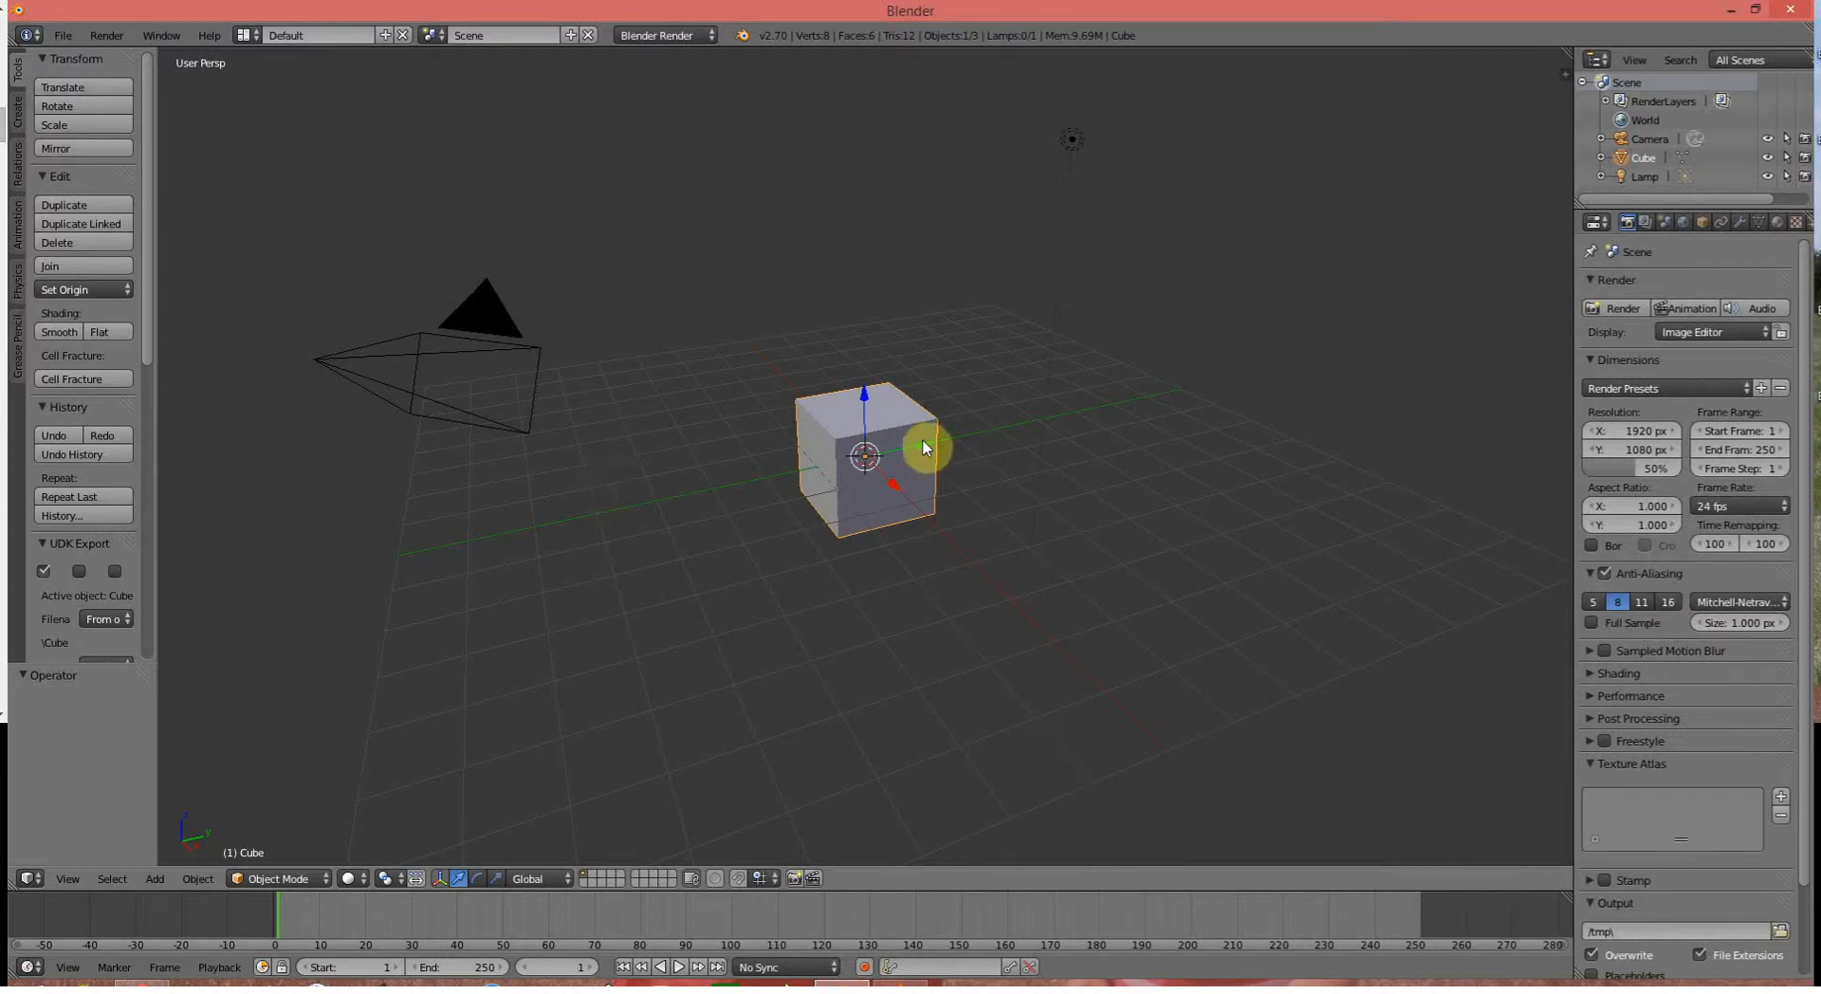
left_click_drag(925, 451, 944, 495)
mouse_move(871, 405)
left_mouse_down()
mouse_move(887, 260)
mouse_move(892, 547)
mouse_move(879, 404)
left_mouse_up()
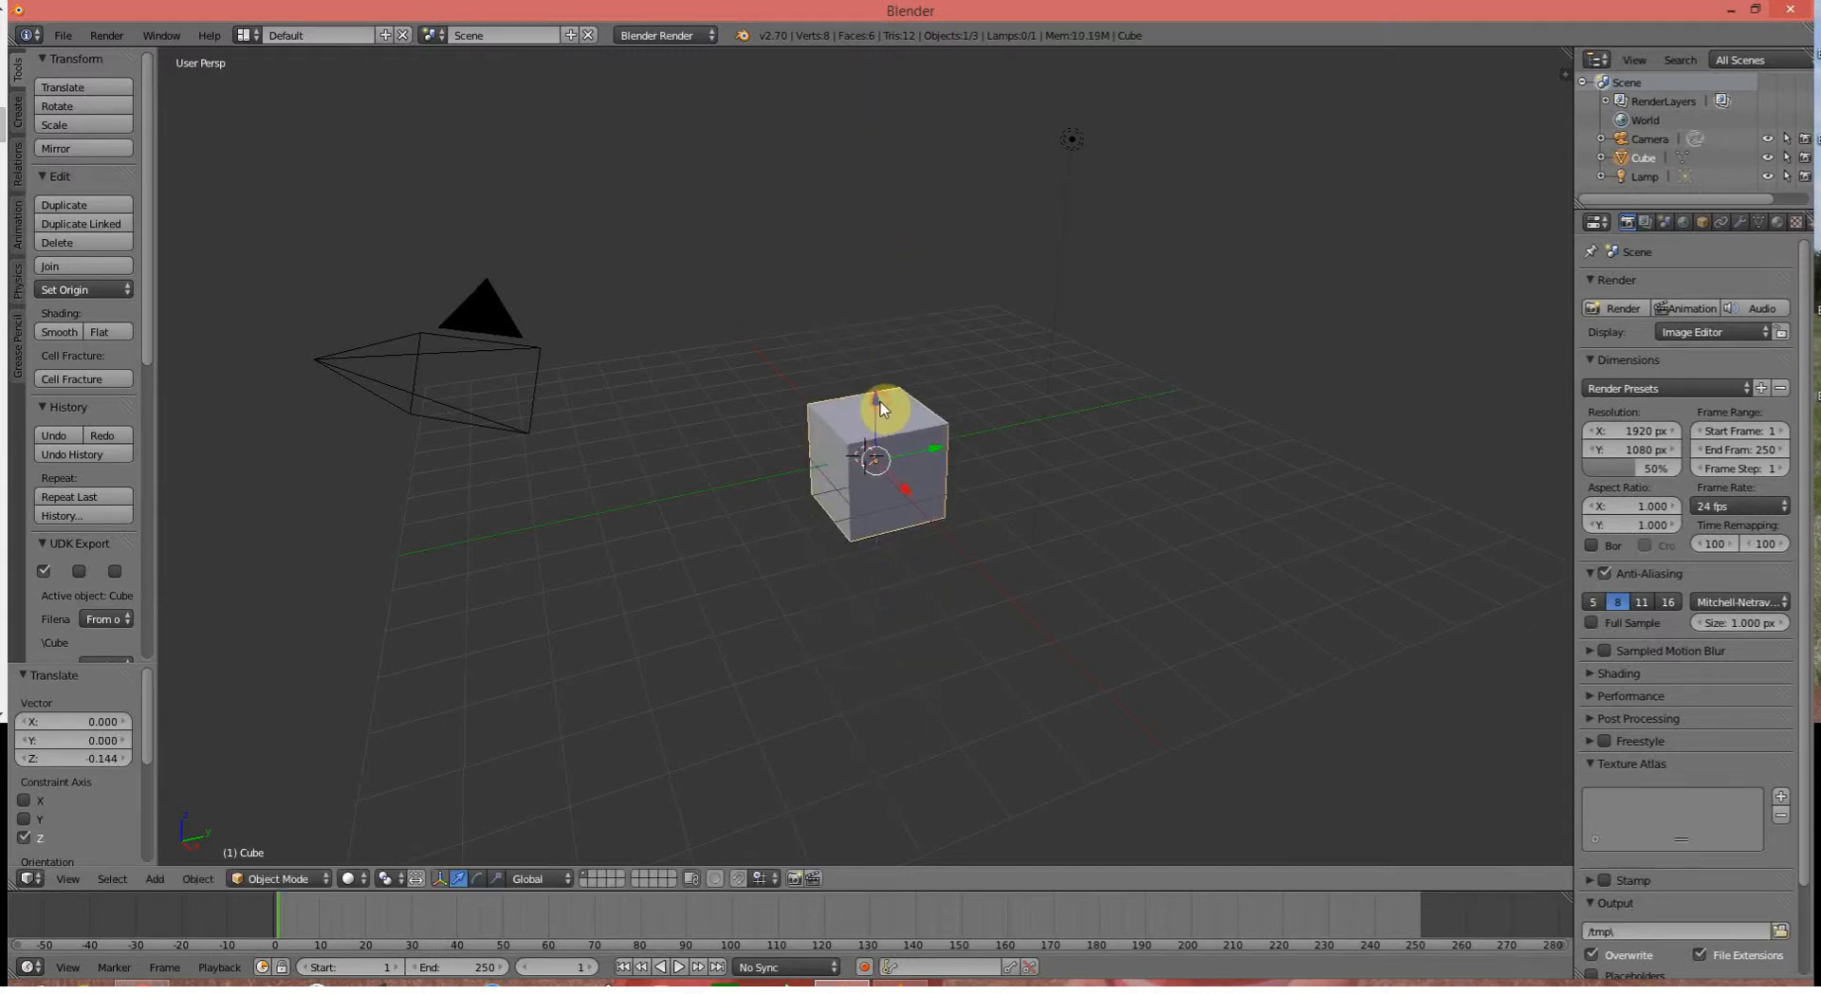
Toggle the 3D transform manipulator off and back on
left_click(439, 879)
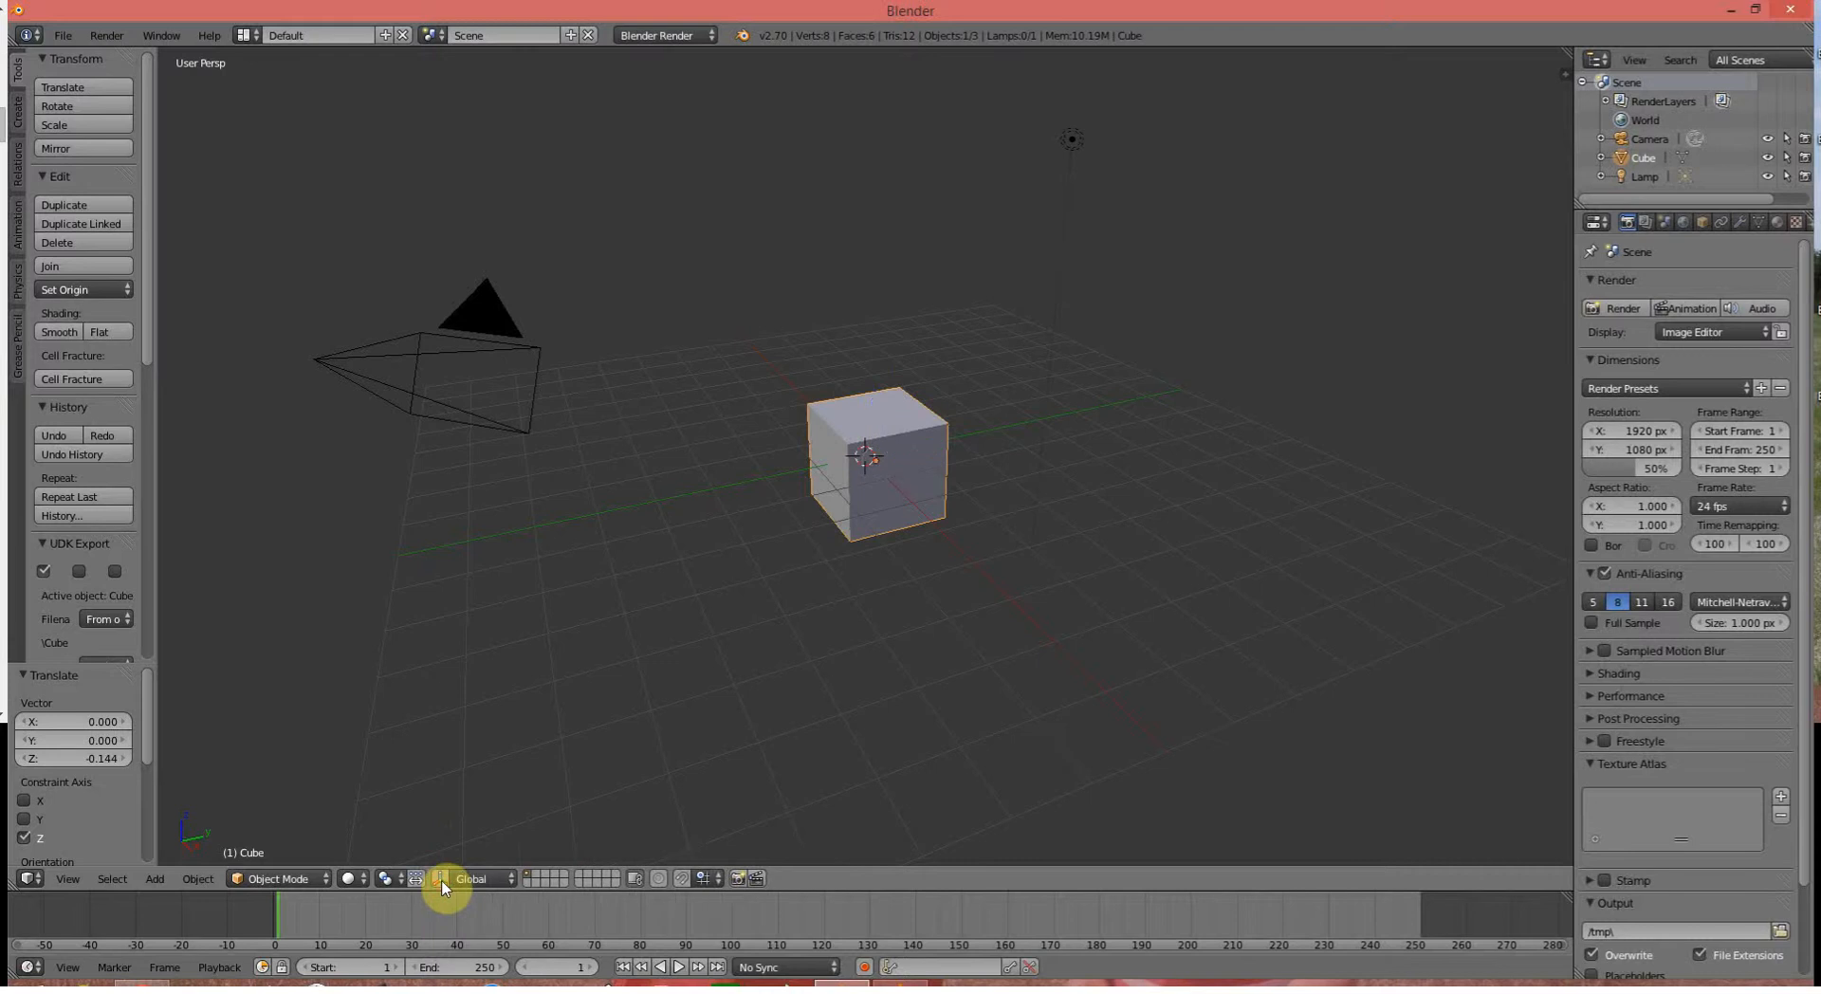
left_click(440, 880)
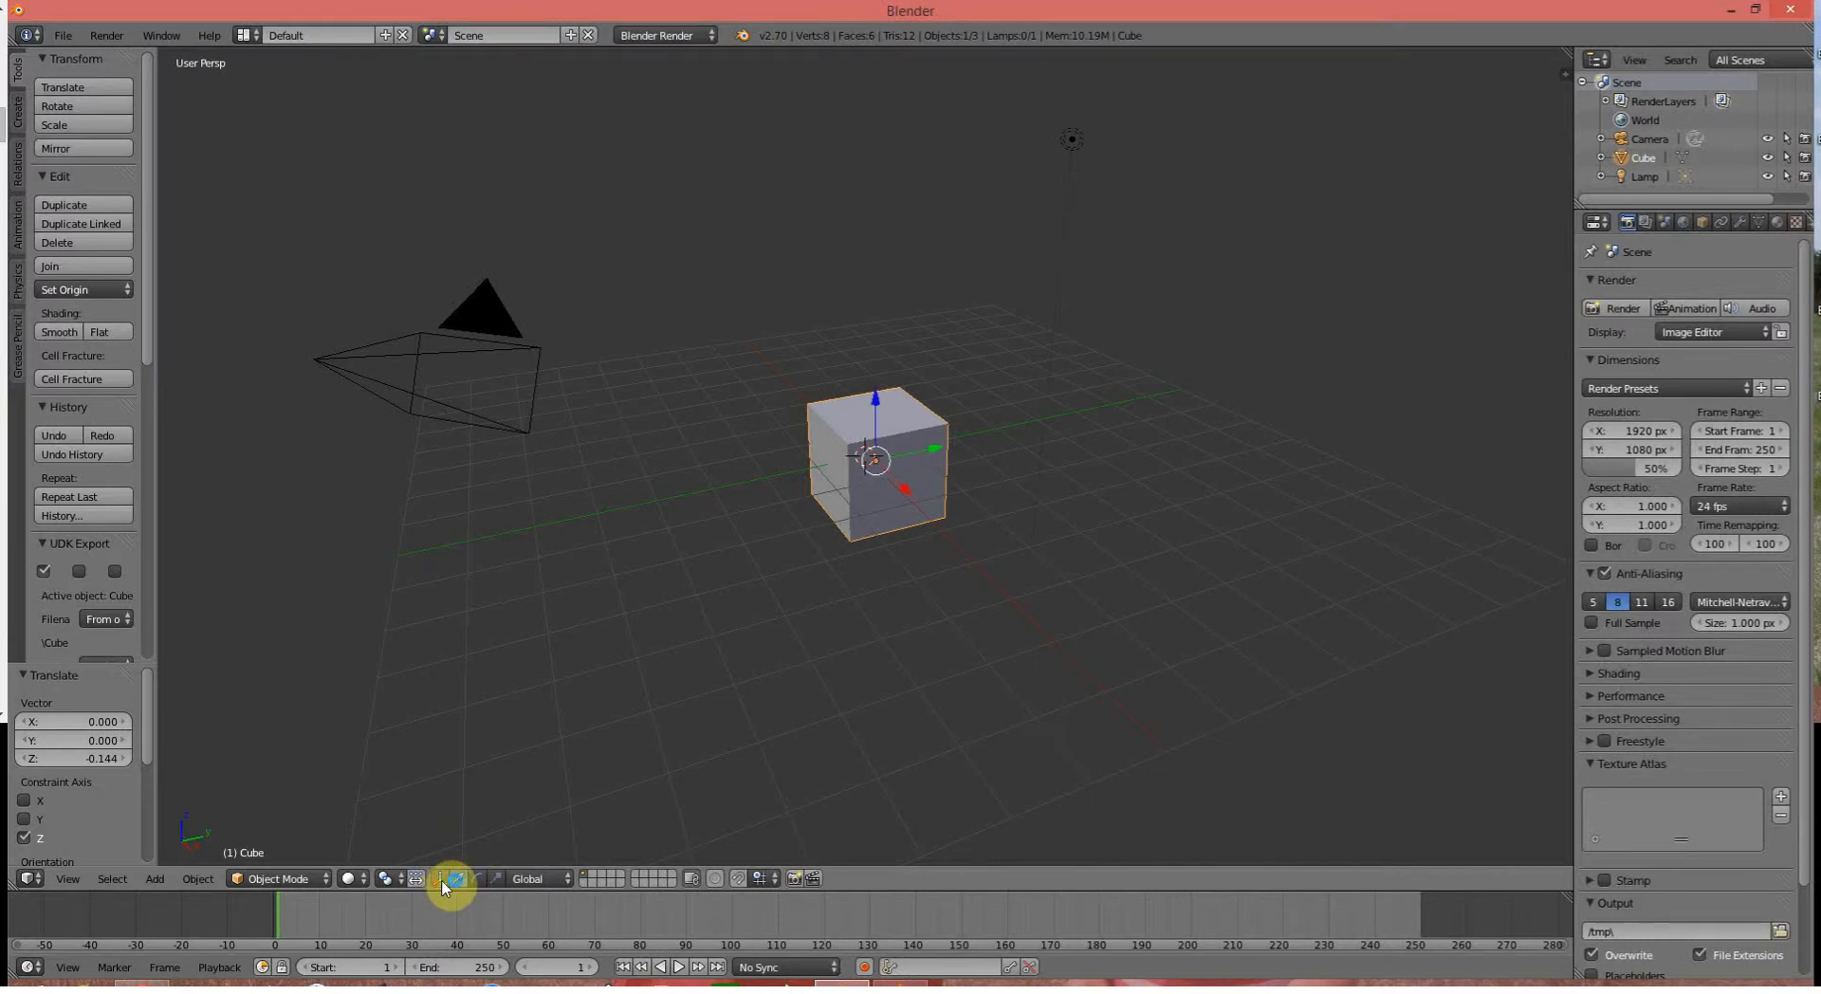
left_click(440, 880)
left_click(440, 880)
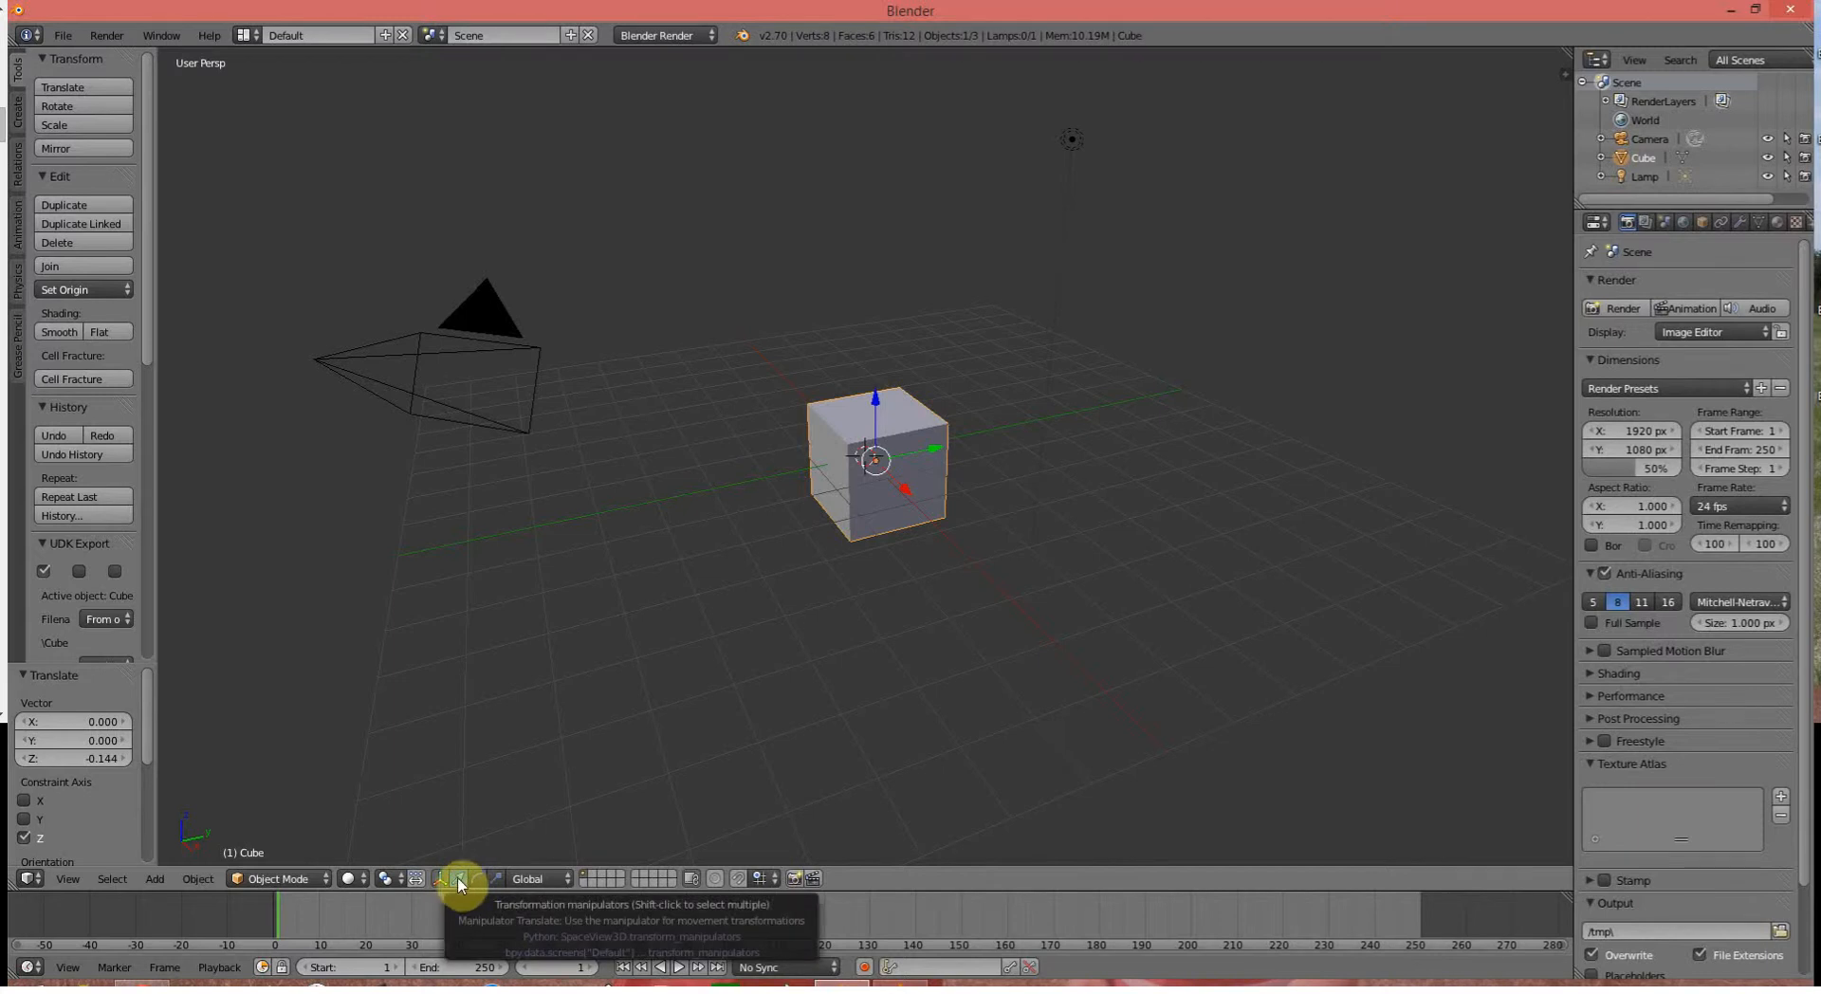
Rotate the cube about -43.8° around the Z axis and about -8.8° around the viewing axis
left_click(478, 881)
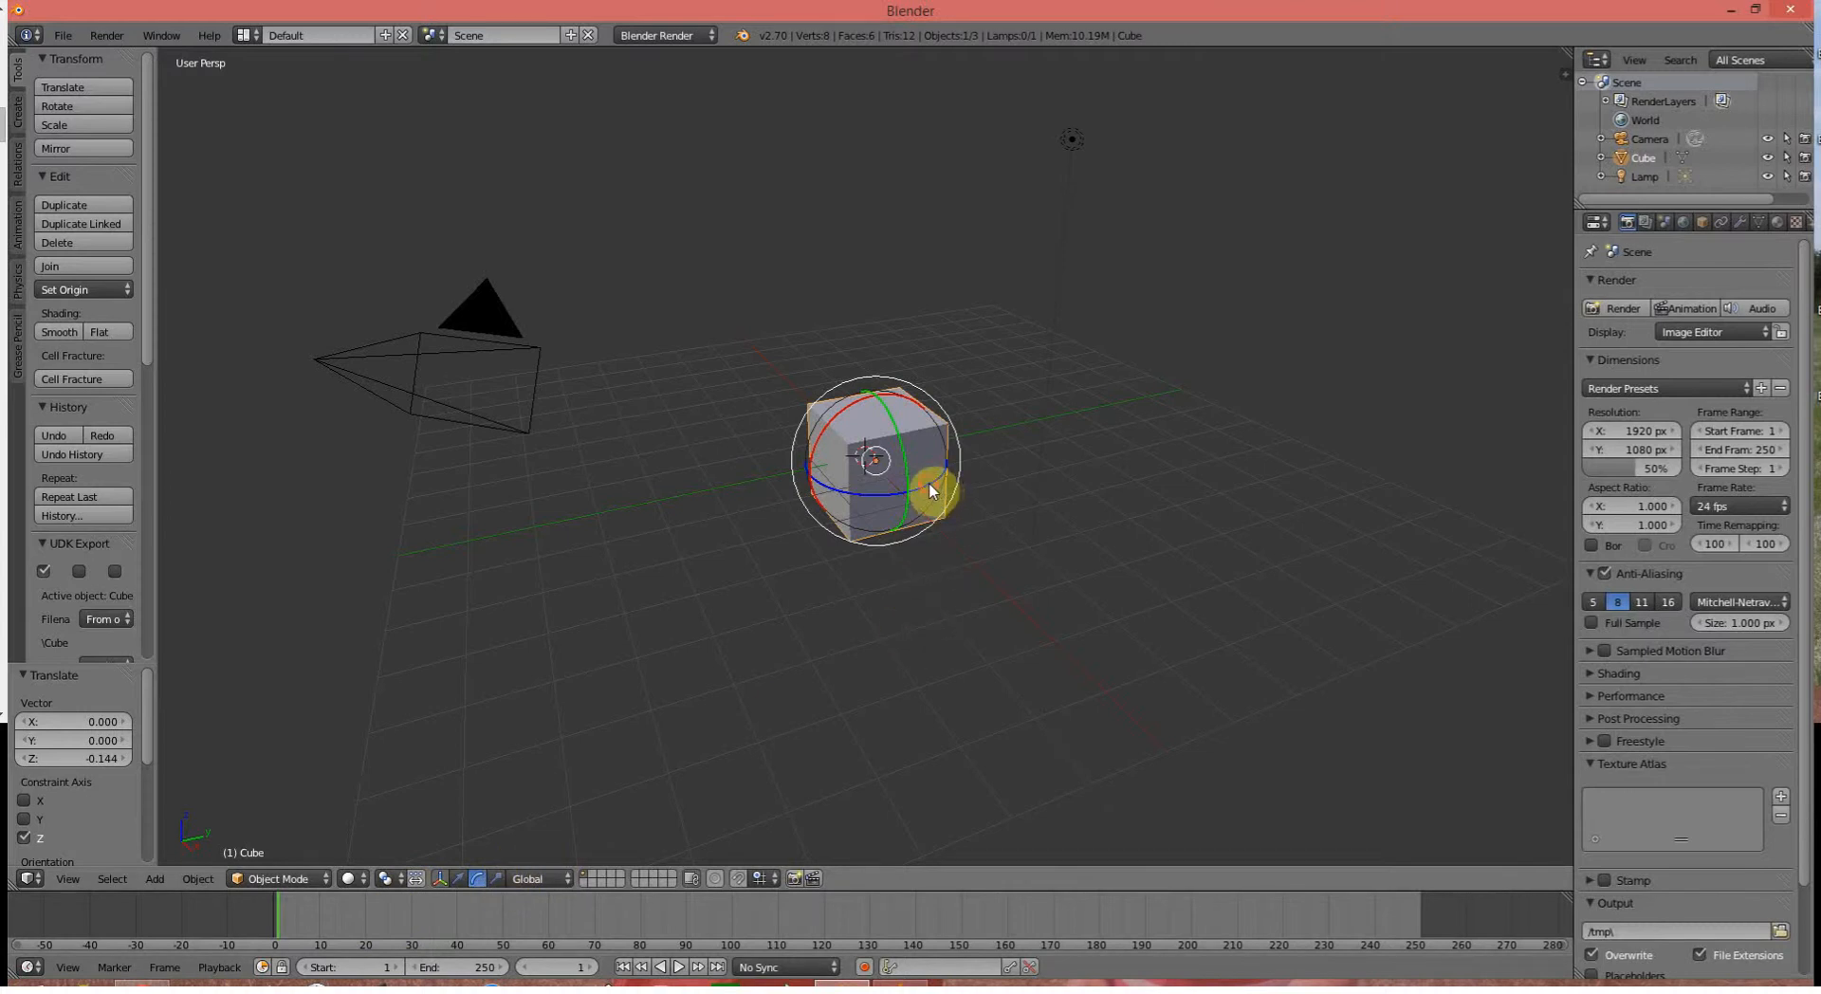
left_click_drag(930, 491, 913, 538)
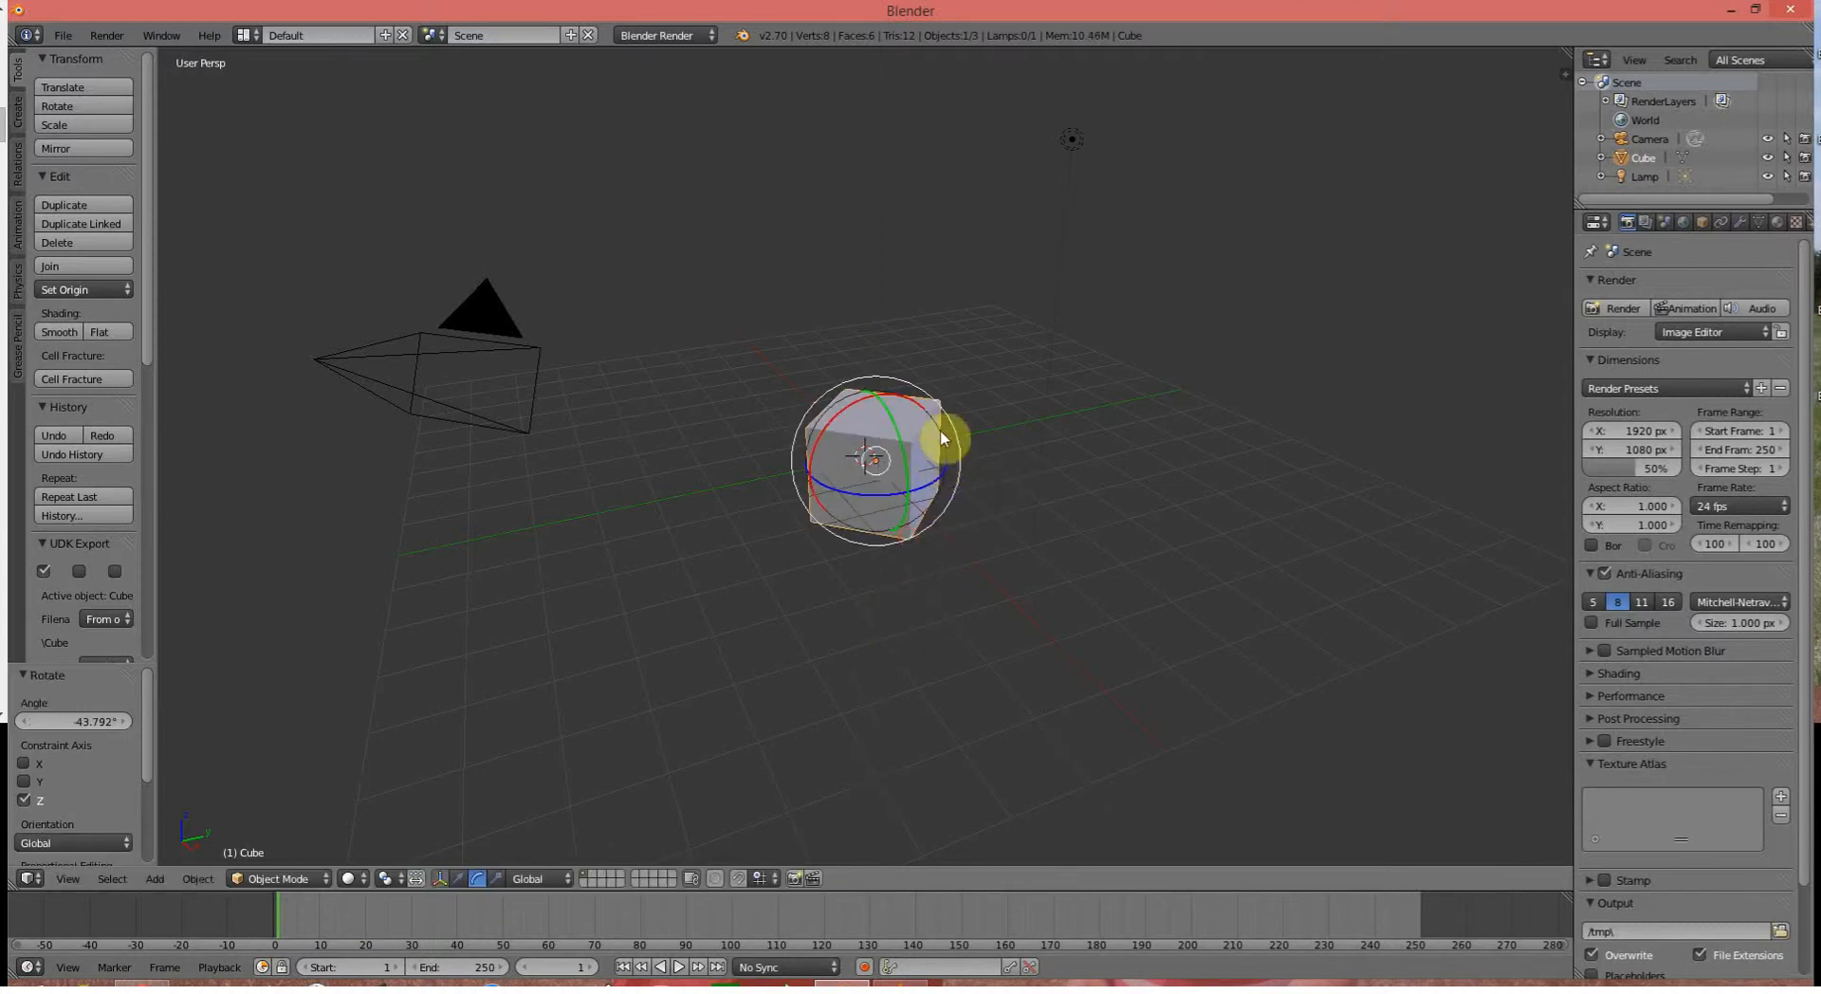
mouse_move(947, 423)
left_mouse_down()
mouse_move(955, 508)
mouse_move(930, 418)
mouse_move(920, 438)
left_mouse_up()
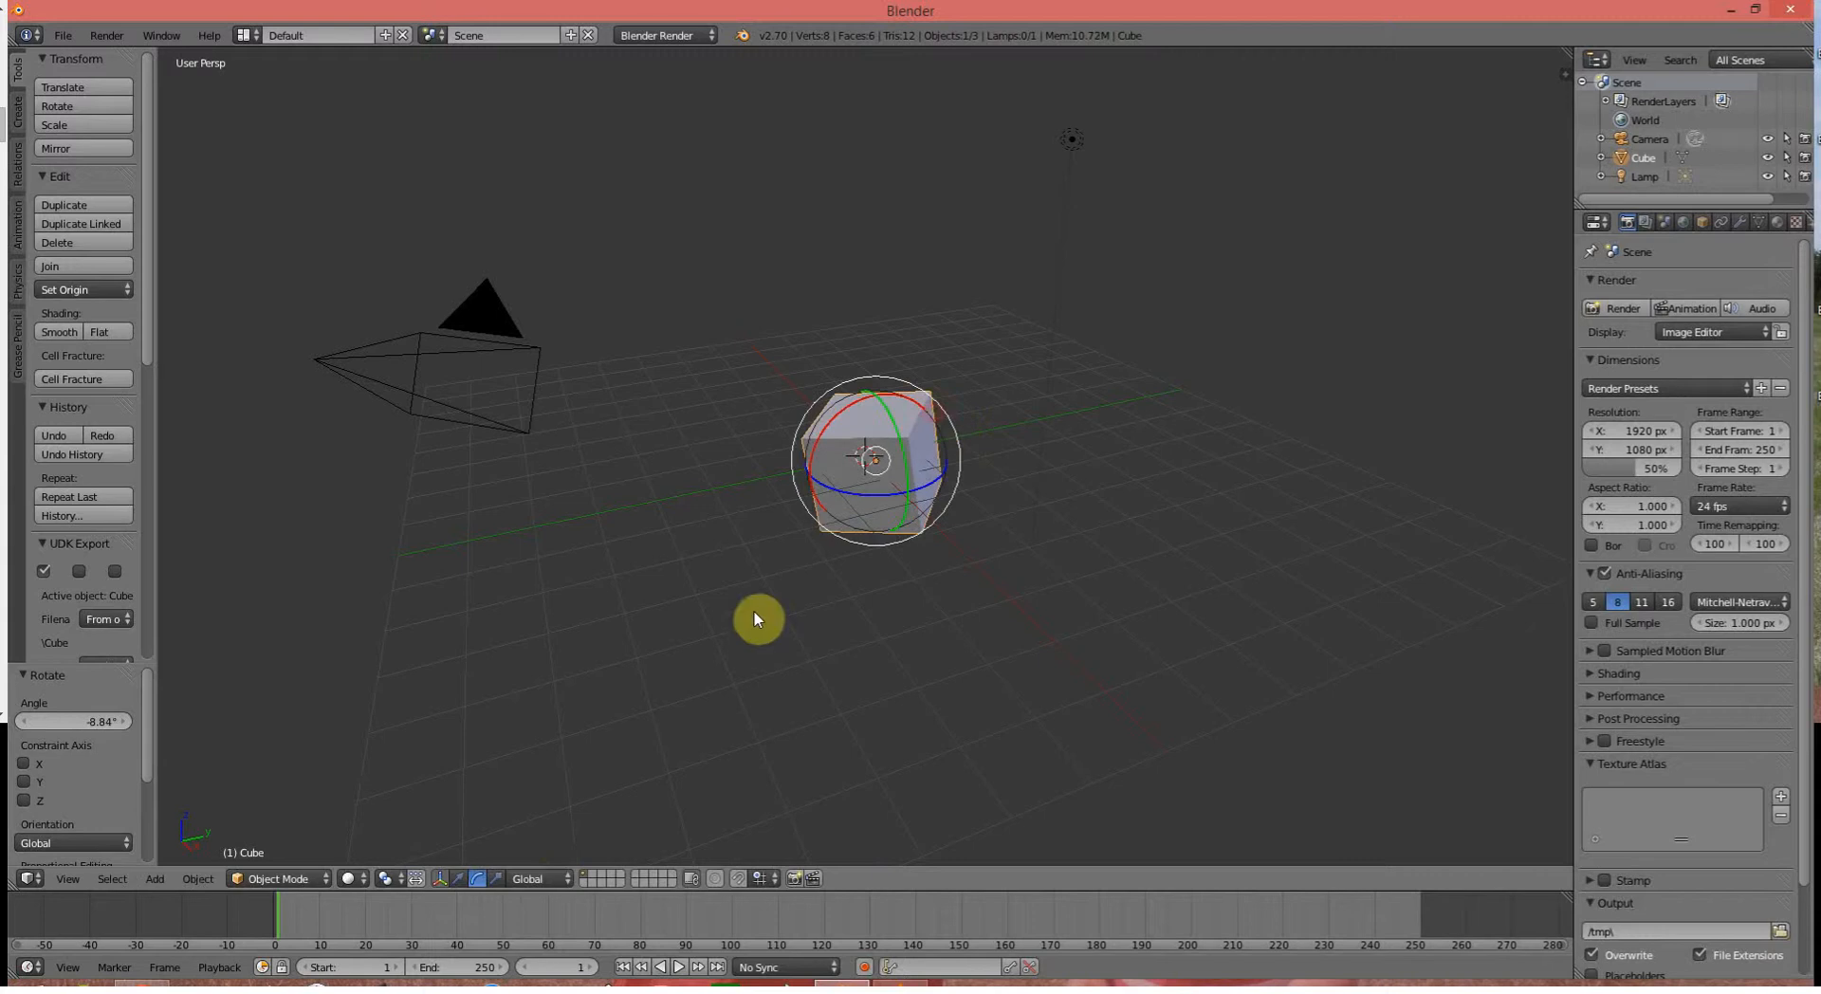
Scale the cube by about 2.03 along the Z axis and about 1.79 along the Y axis
left_click(495, 878)
left_click_drag(877, 394, 904, 343)
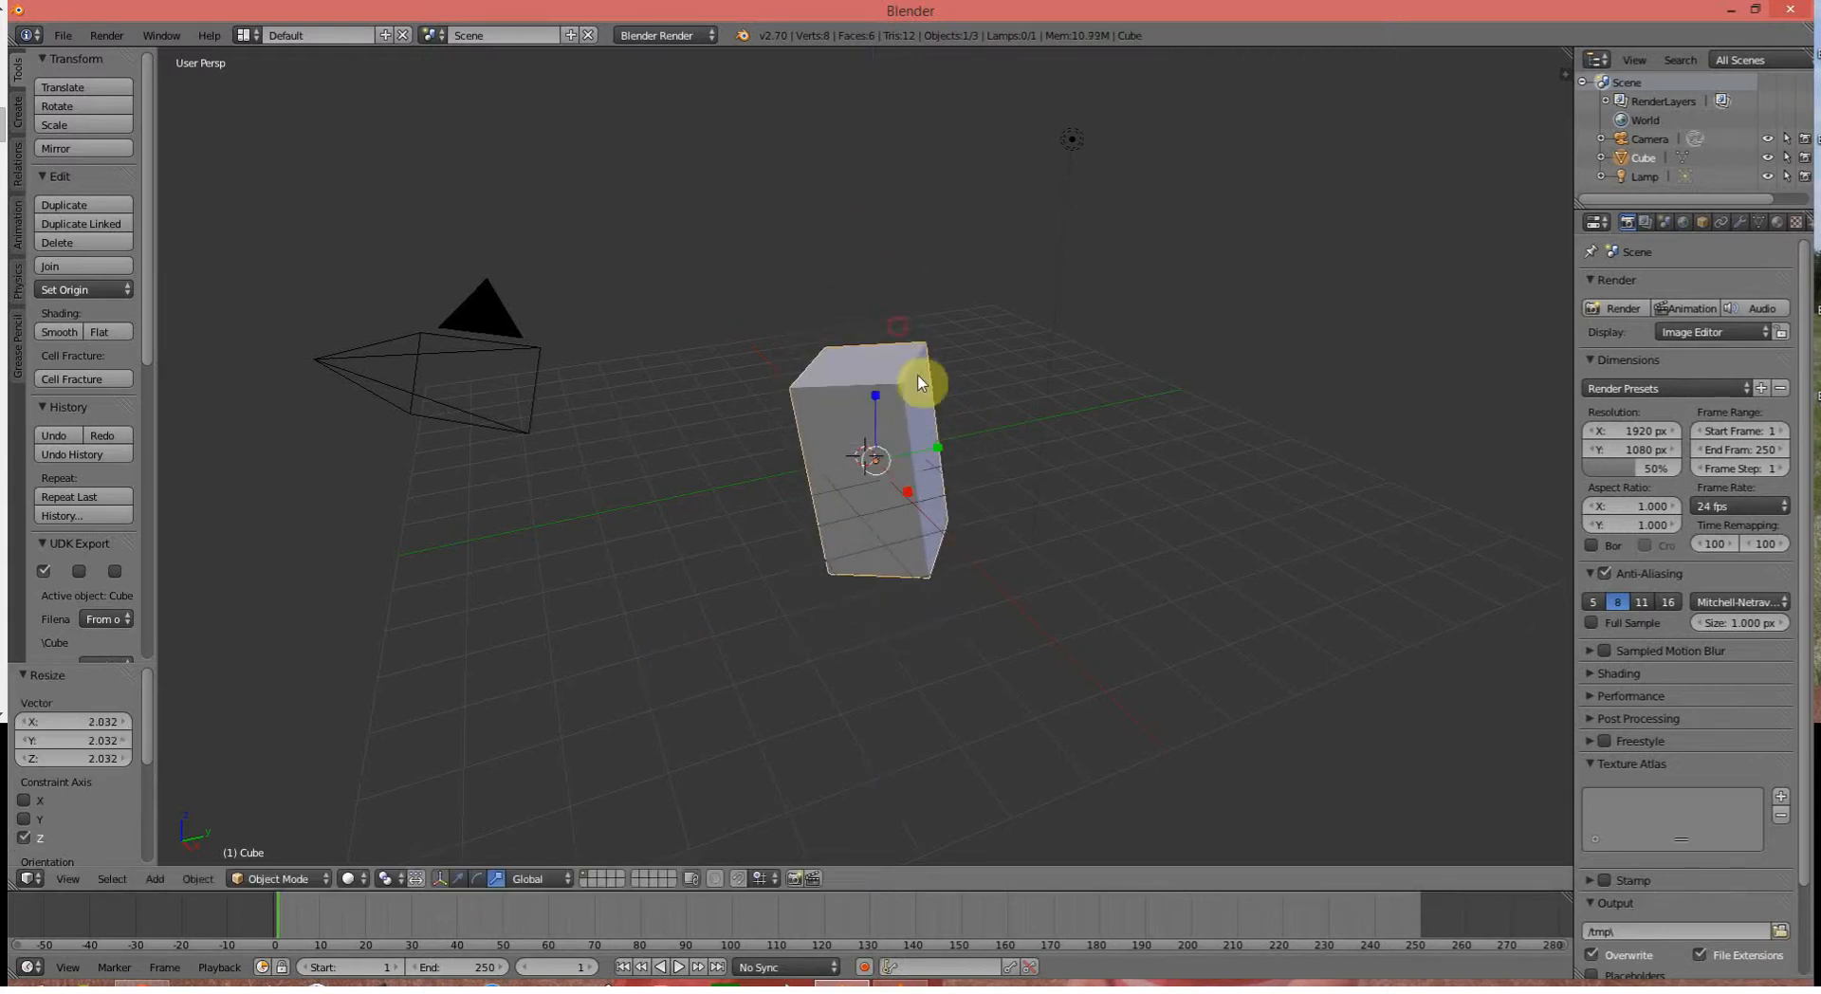
left_click_drag(941, 442, 988, 459)
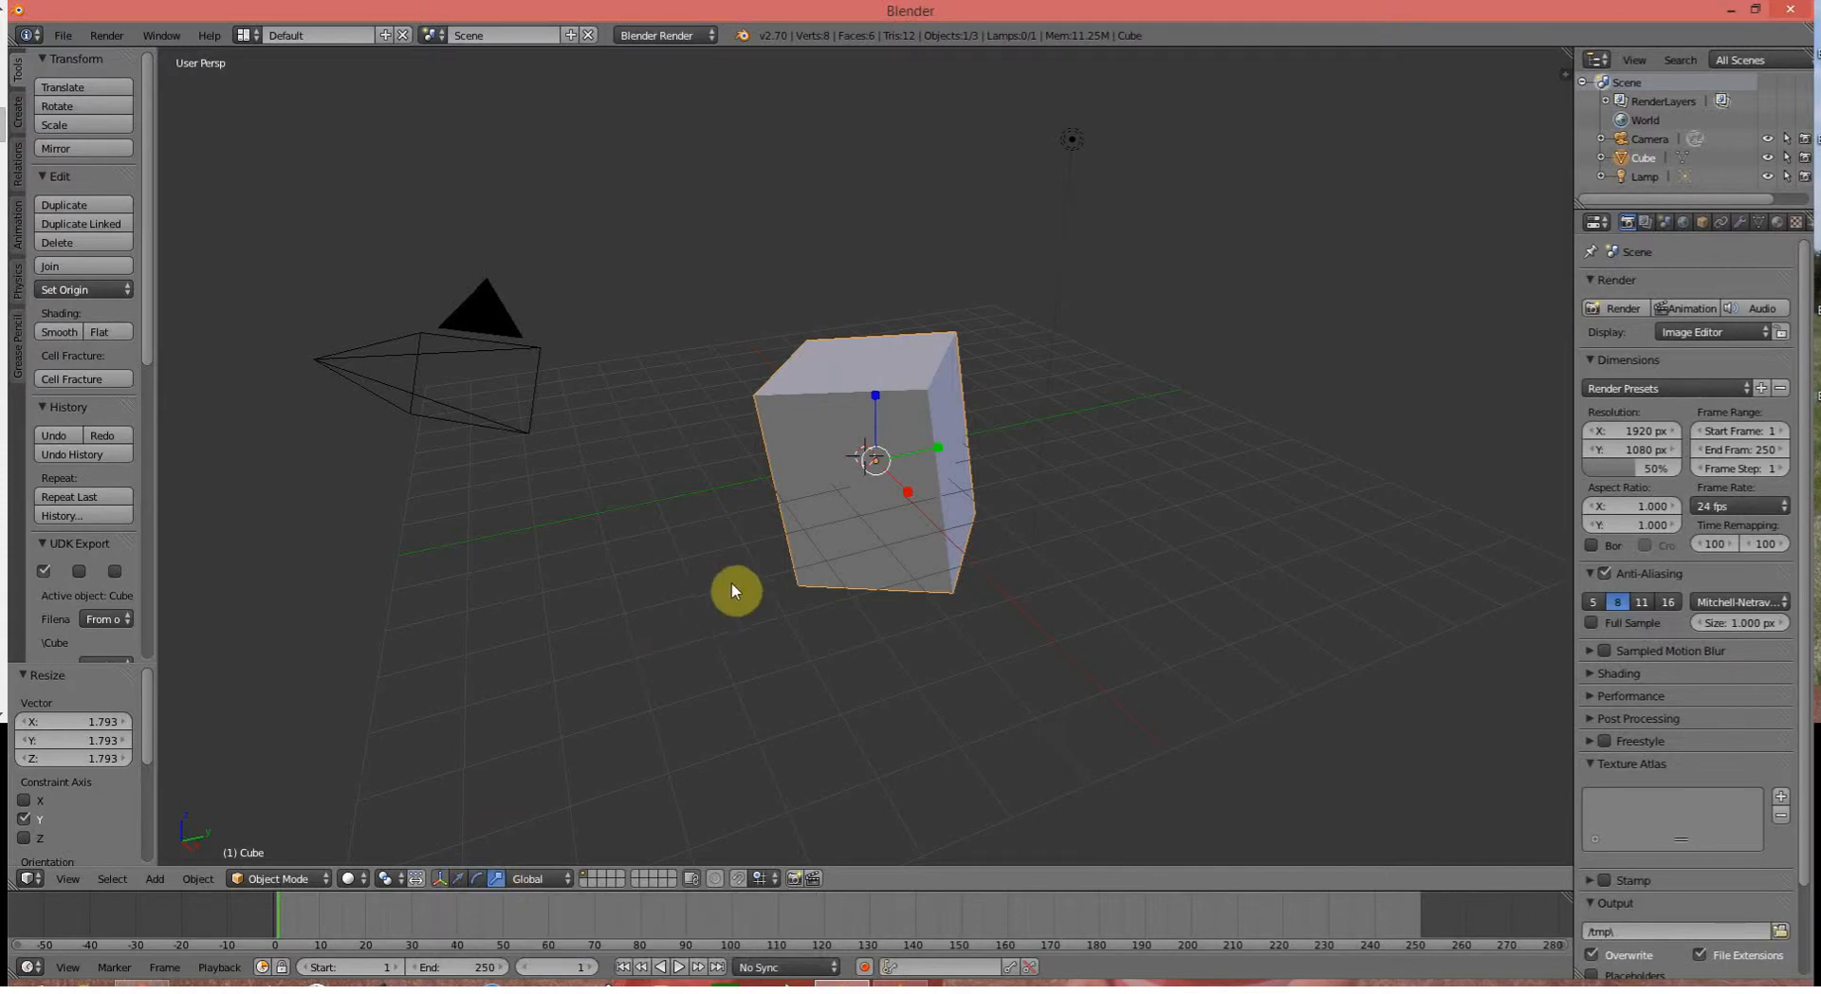
Rotate the scaled cube about -34.6° around the global X axis
left_click(458, 880)
left_click(477, 878)
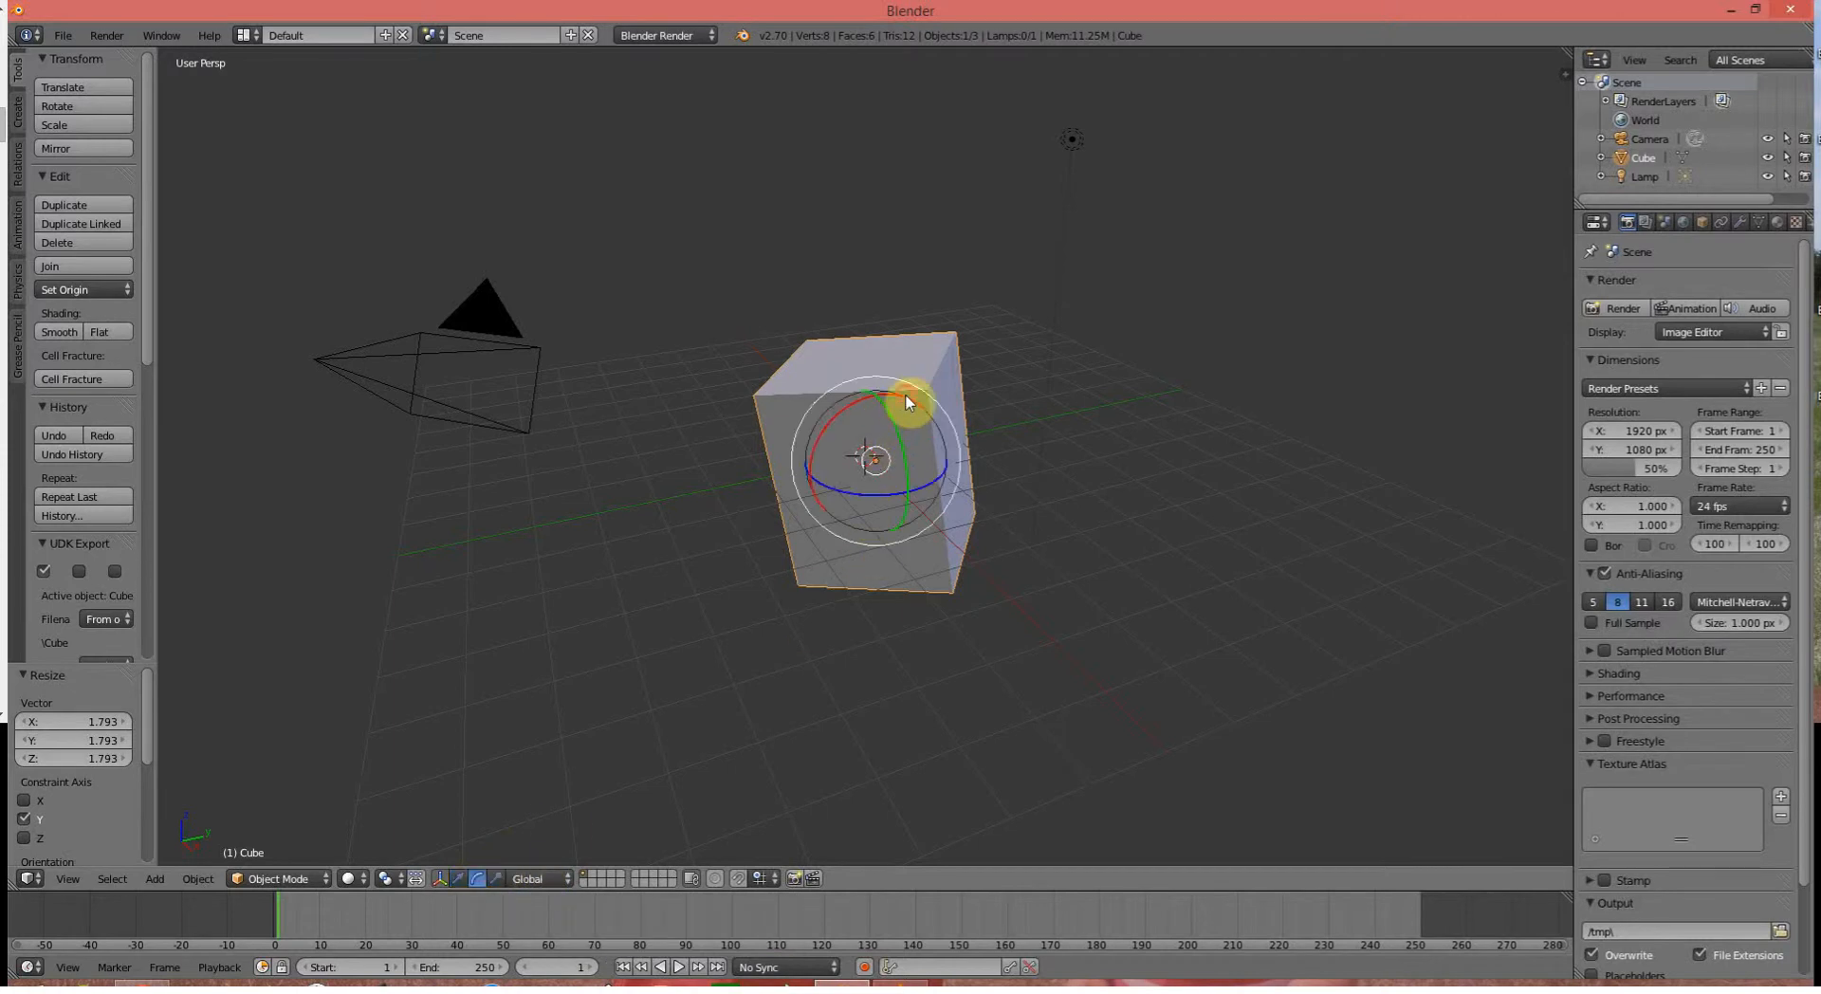
left_click_drag(907, 402, 939, 438)
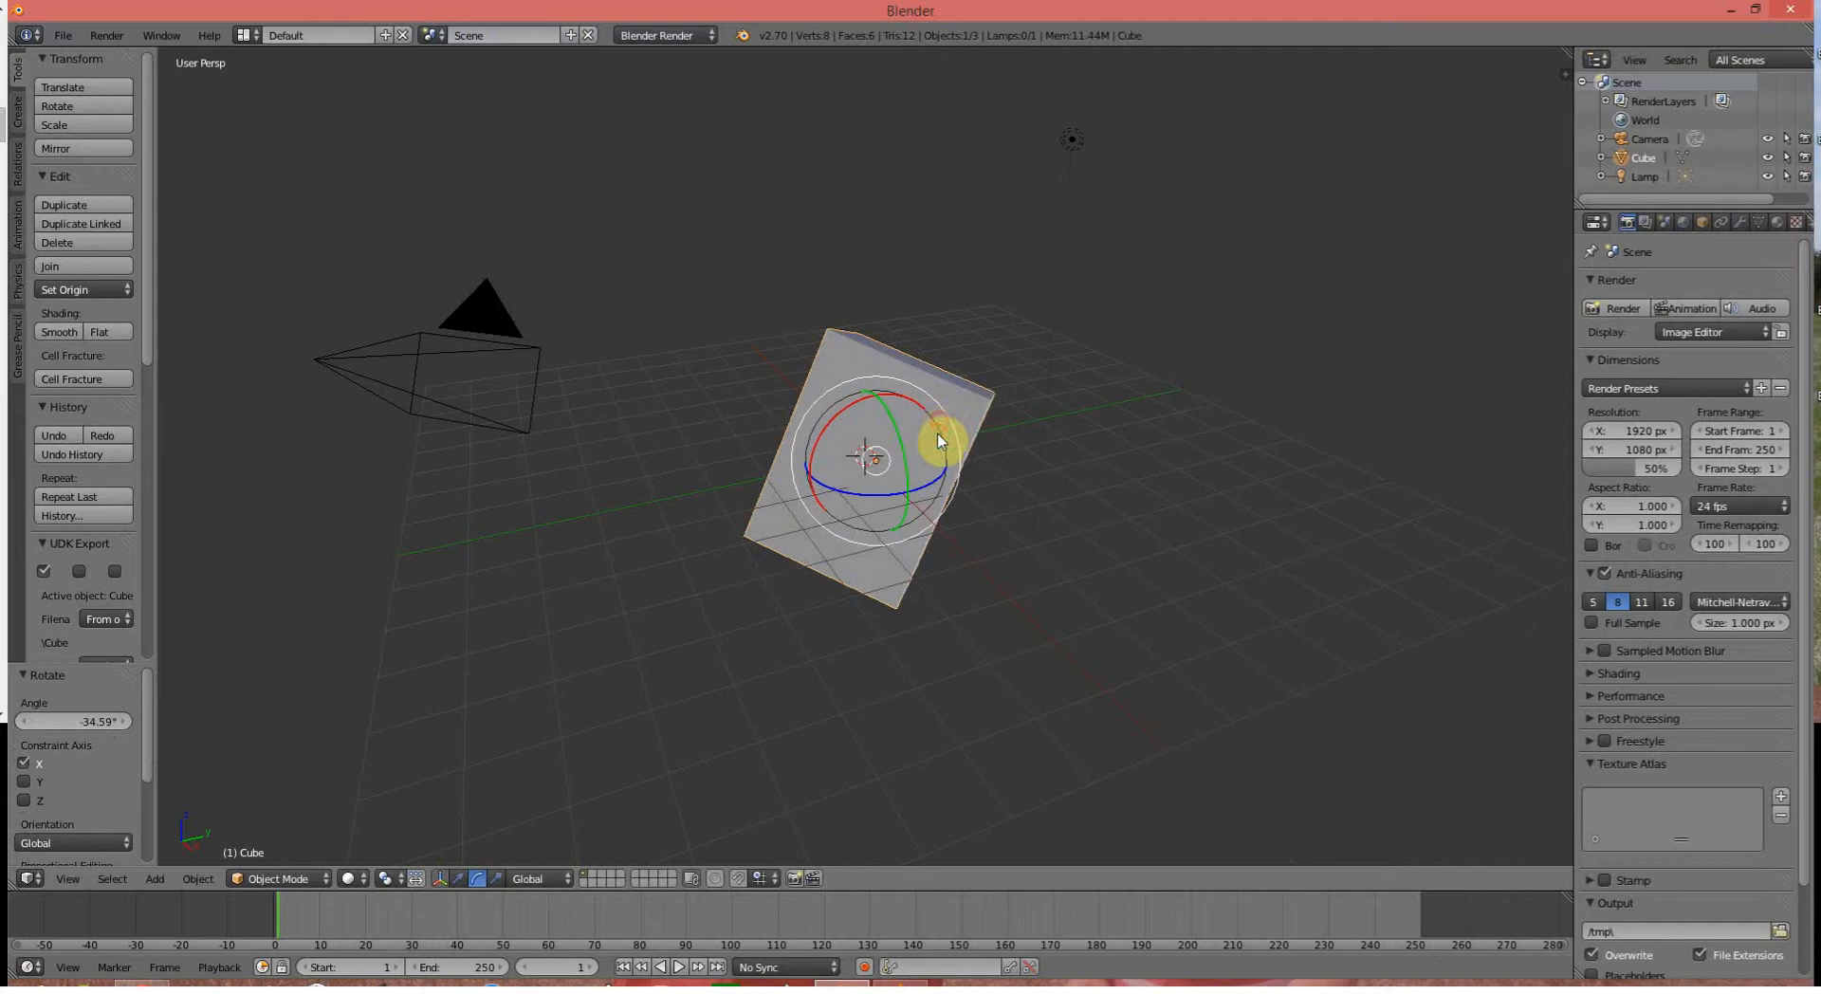
Move the cube slightly along its own Z axis using the Local transform orientation, and set the orientation back to Global
left_click(440, 880)
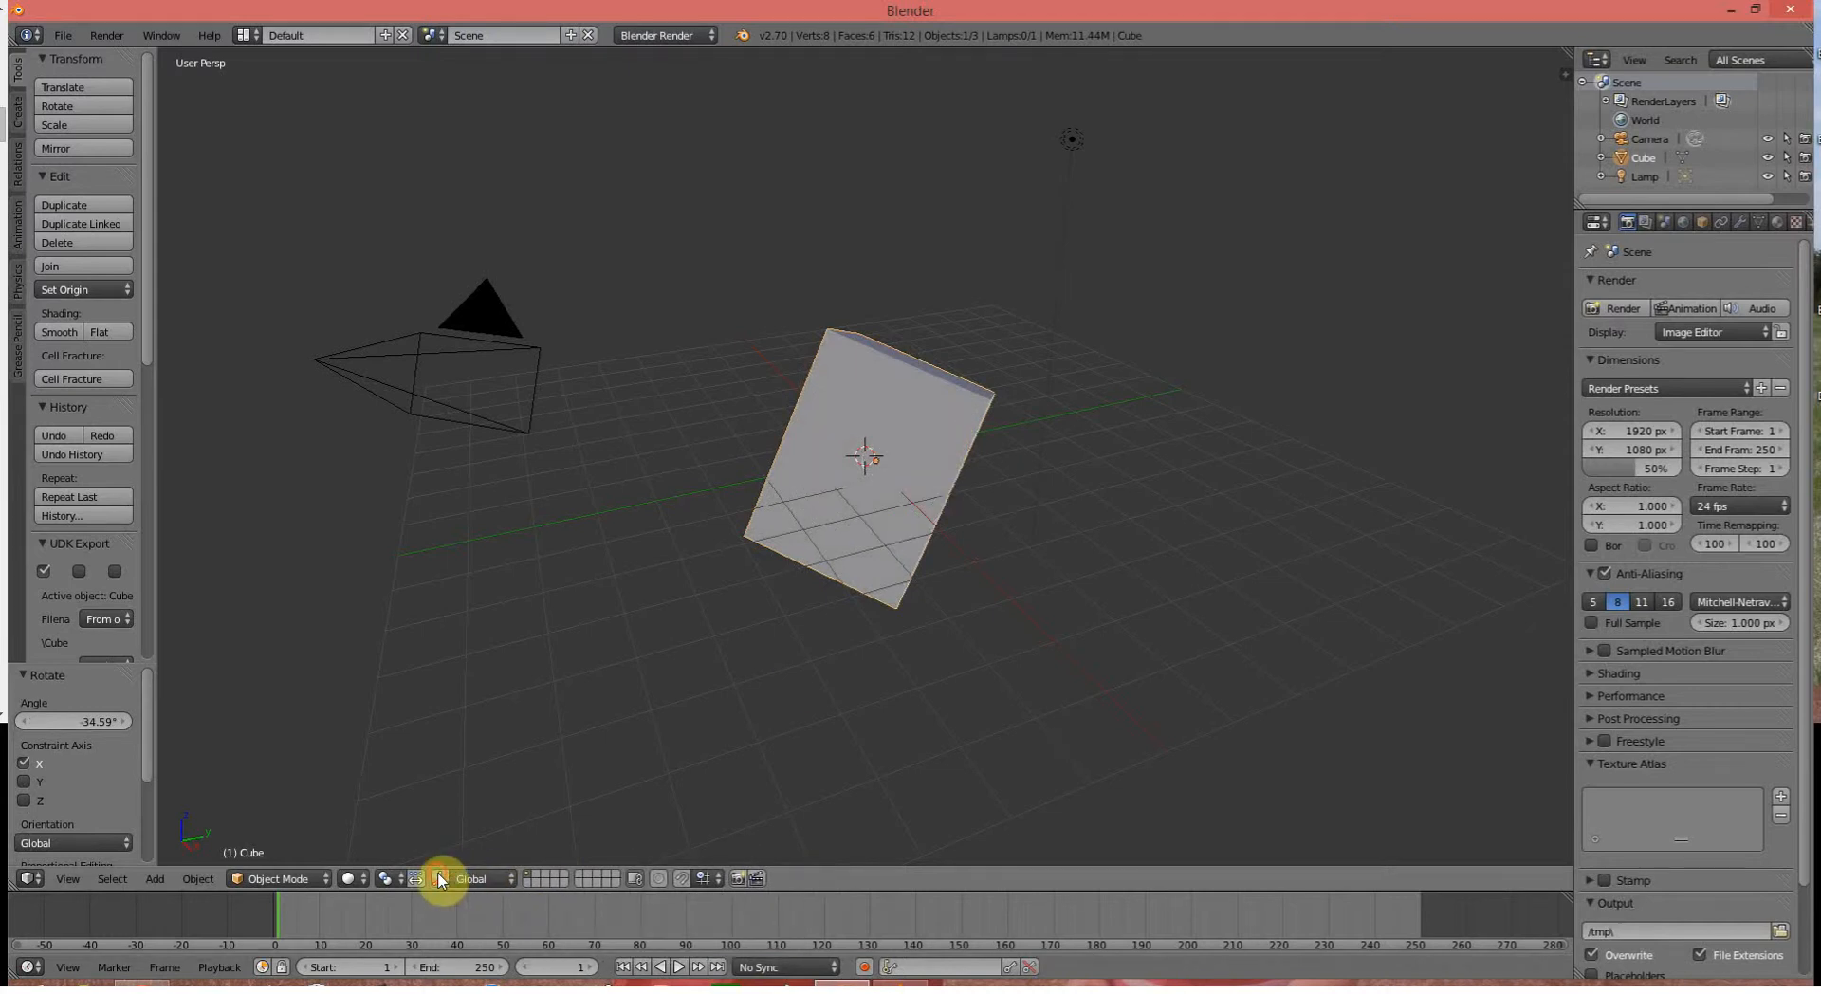
left_click(440, 879)
left_click(459, 878)
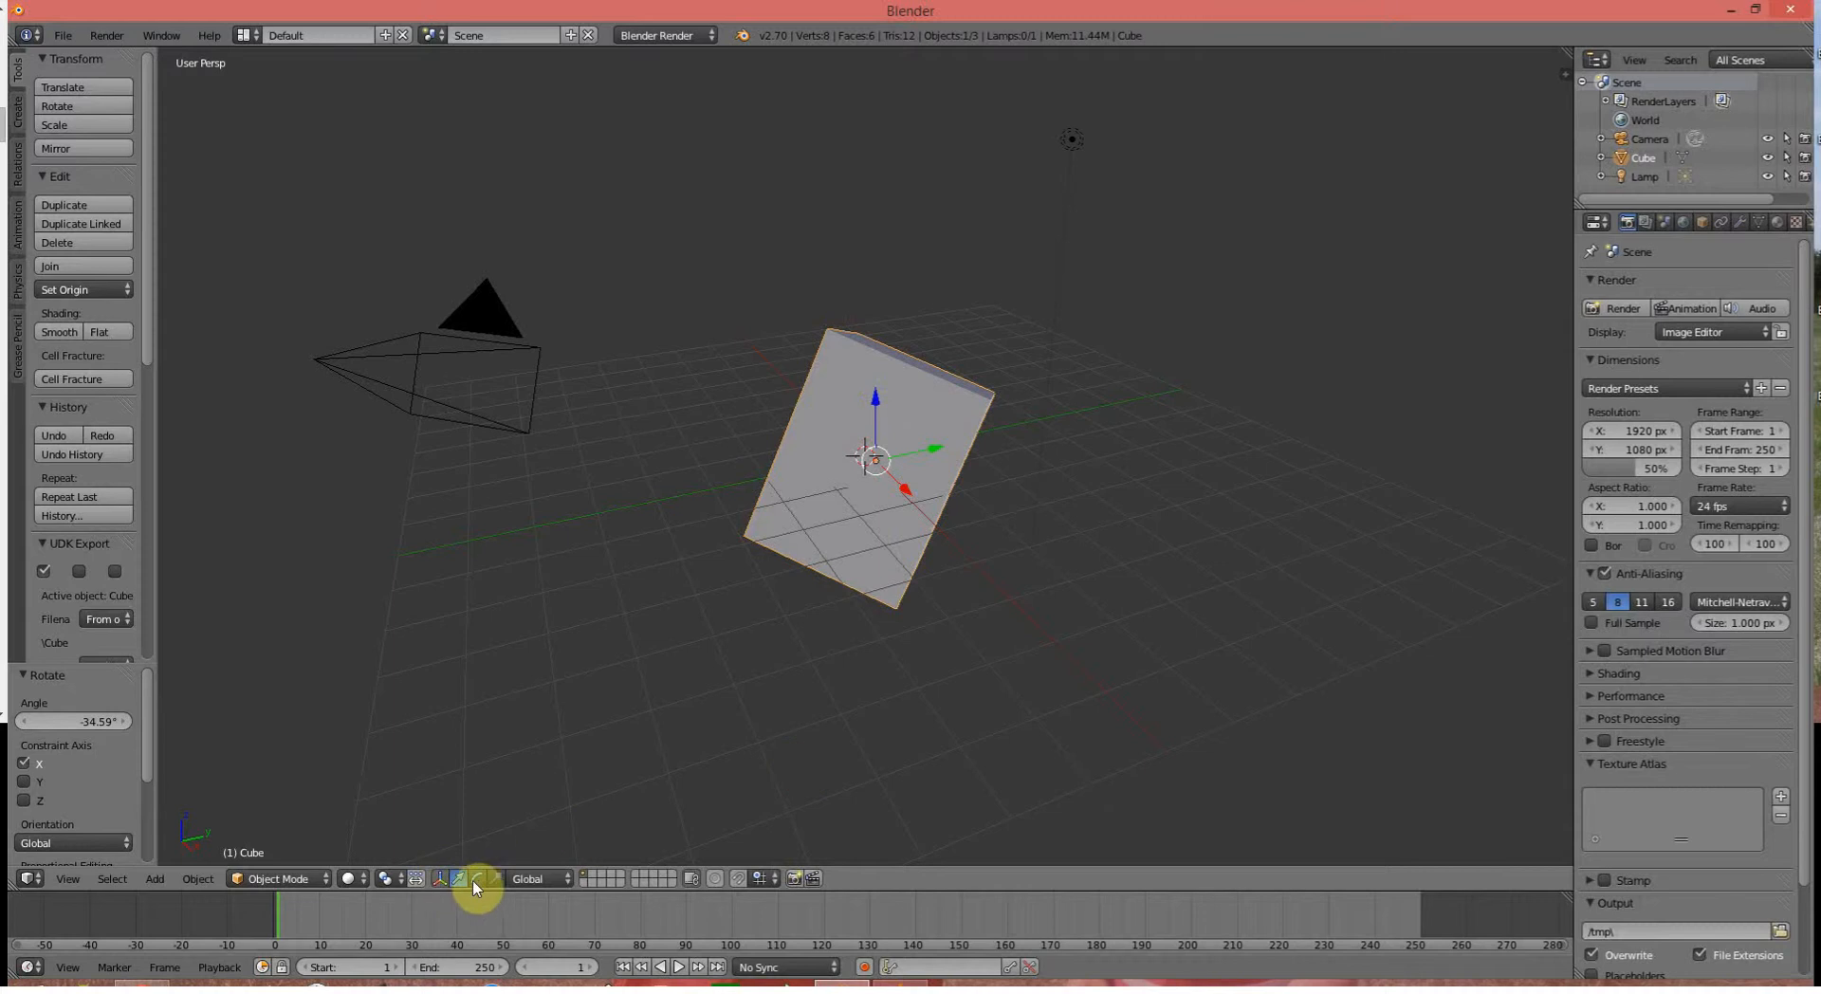
left_click(531, 878)
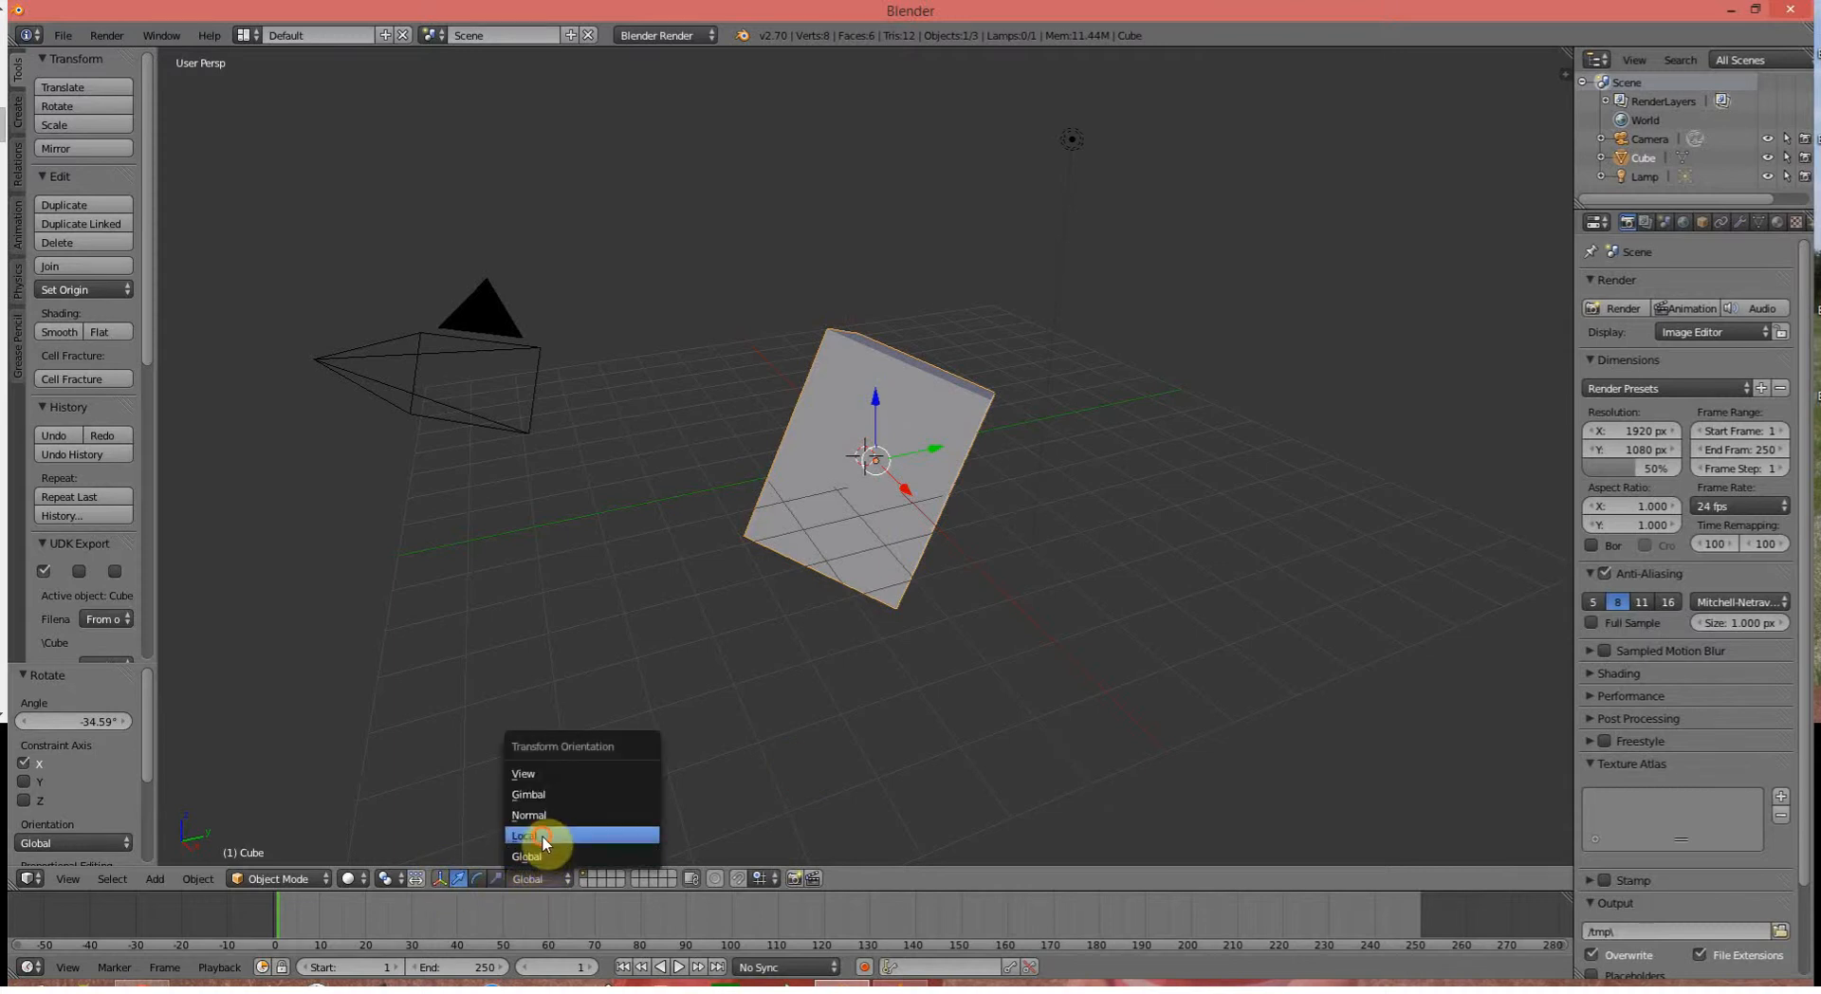
left_click(542, 836)
middle_click_drag(910, 446, 857, 468)
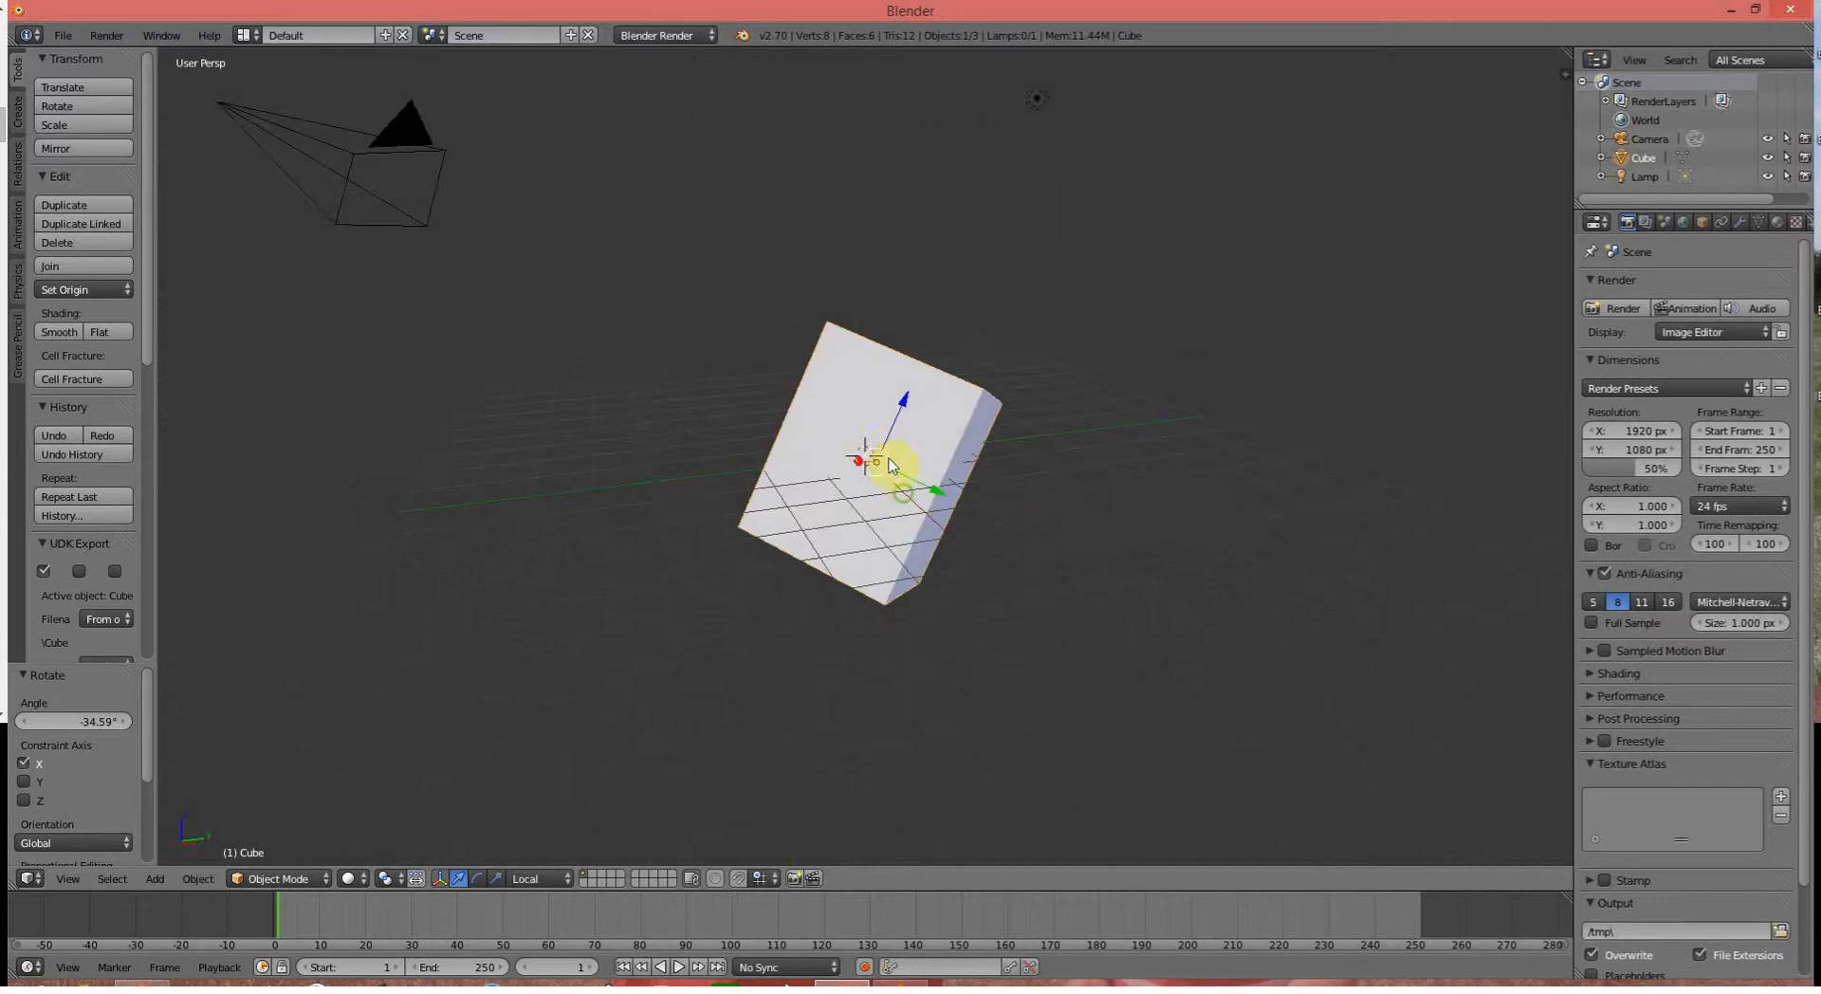
middle_click_drag(955, 394, 953, 422)
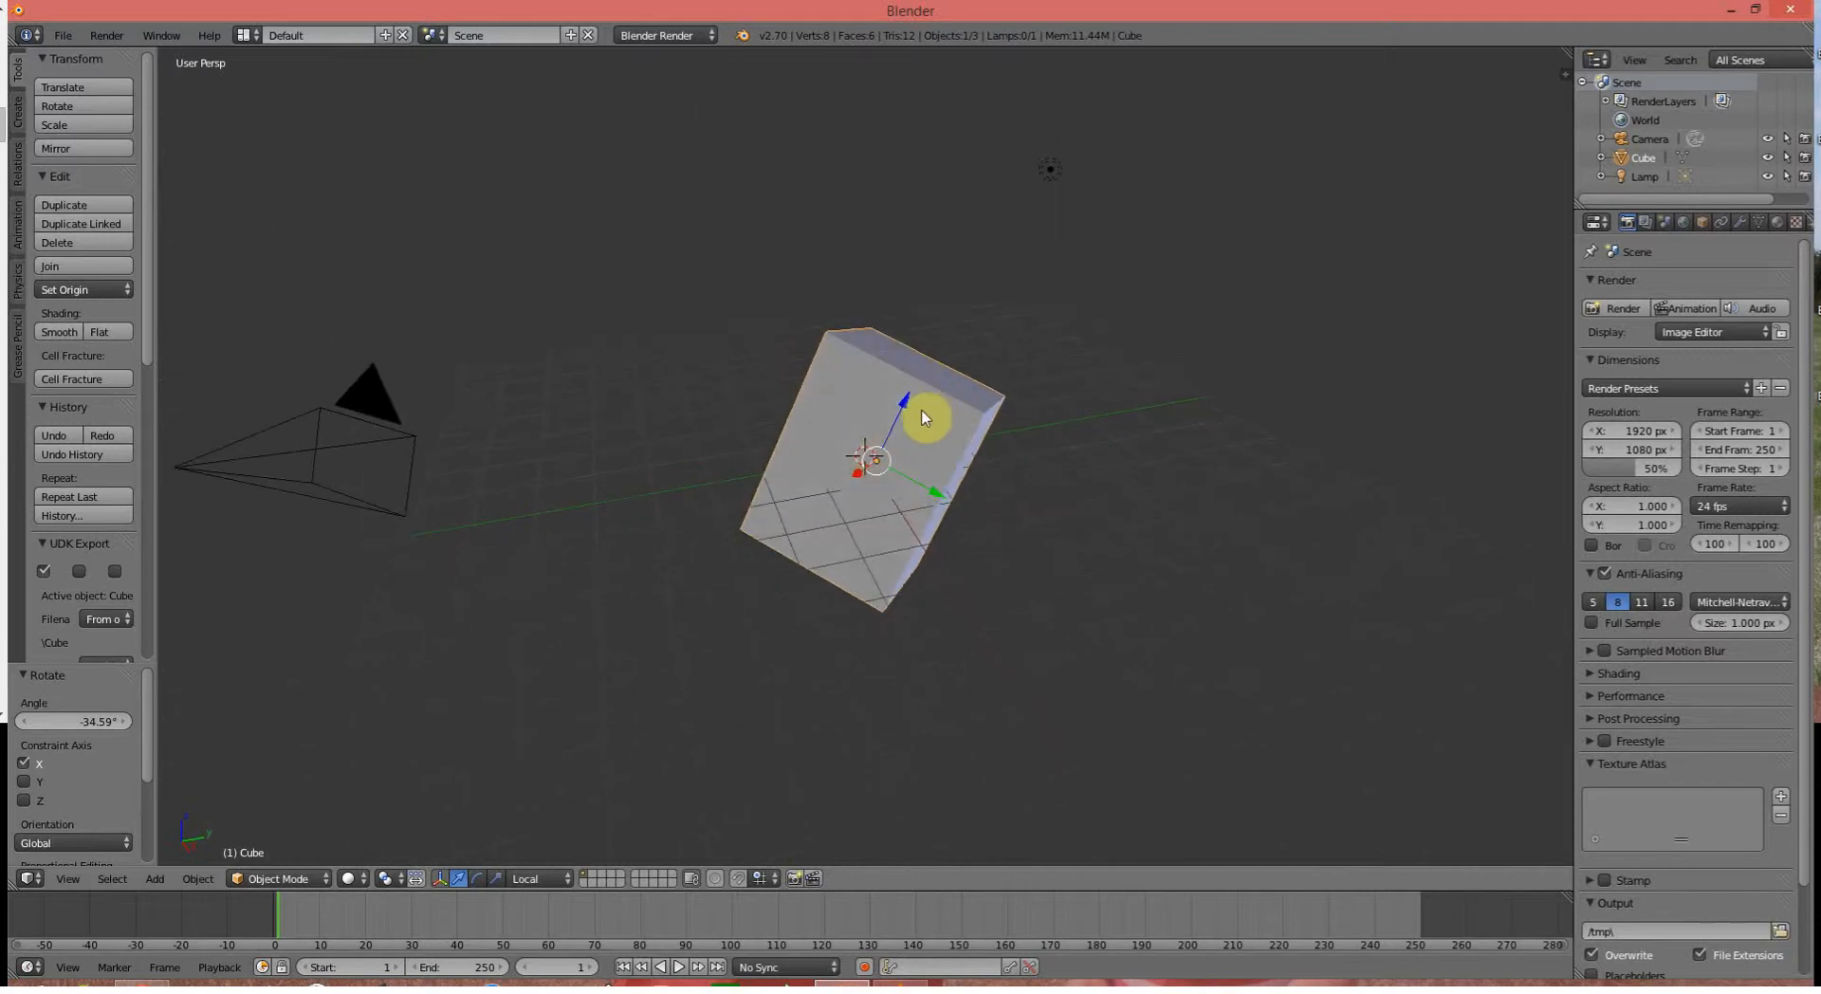
mouse_move(911, 407)
left_mouse_down()
mouse_move(988, 216)
mouse_move(846, 600)
mouse_move(960, 292)
mouse_move(926, 423)
left_mouse_up()
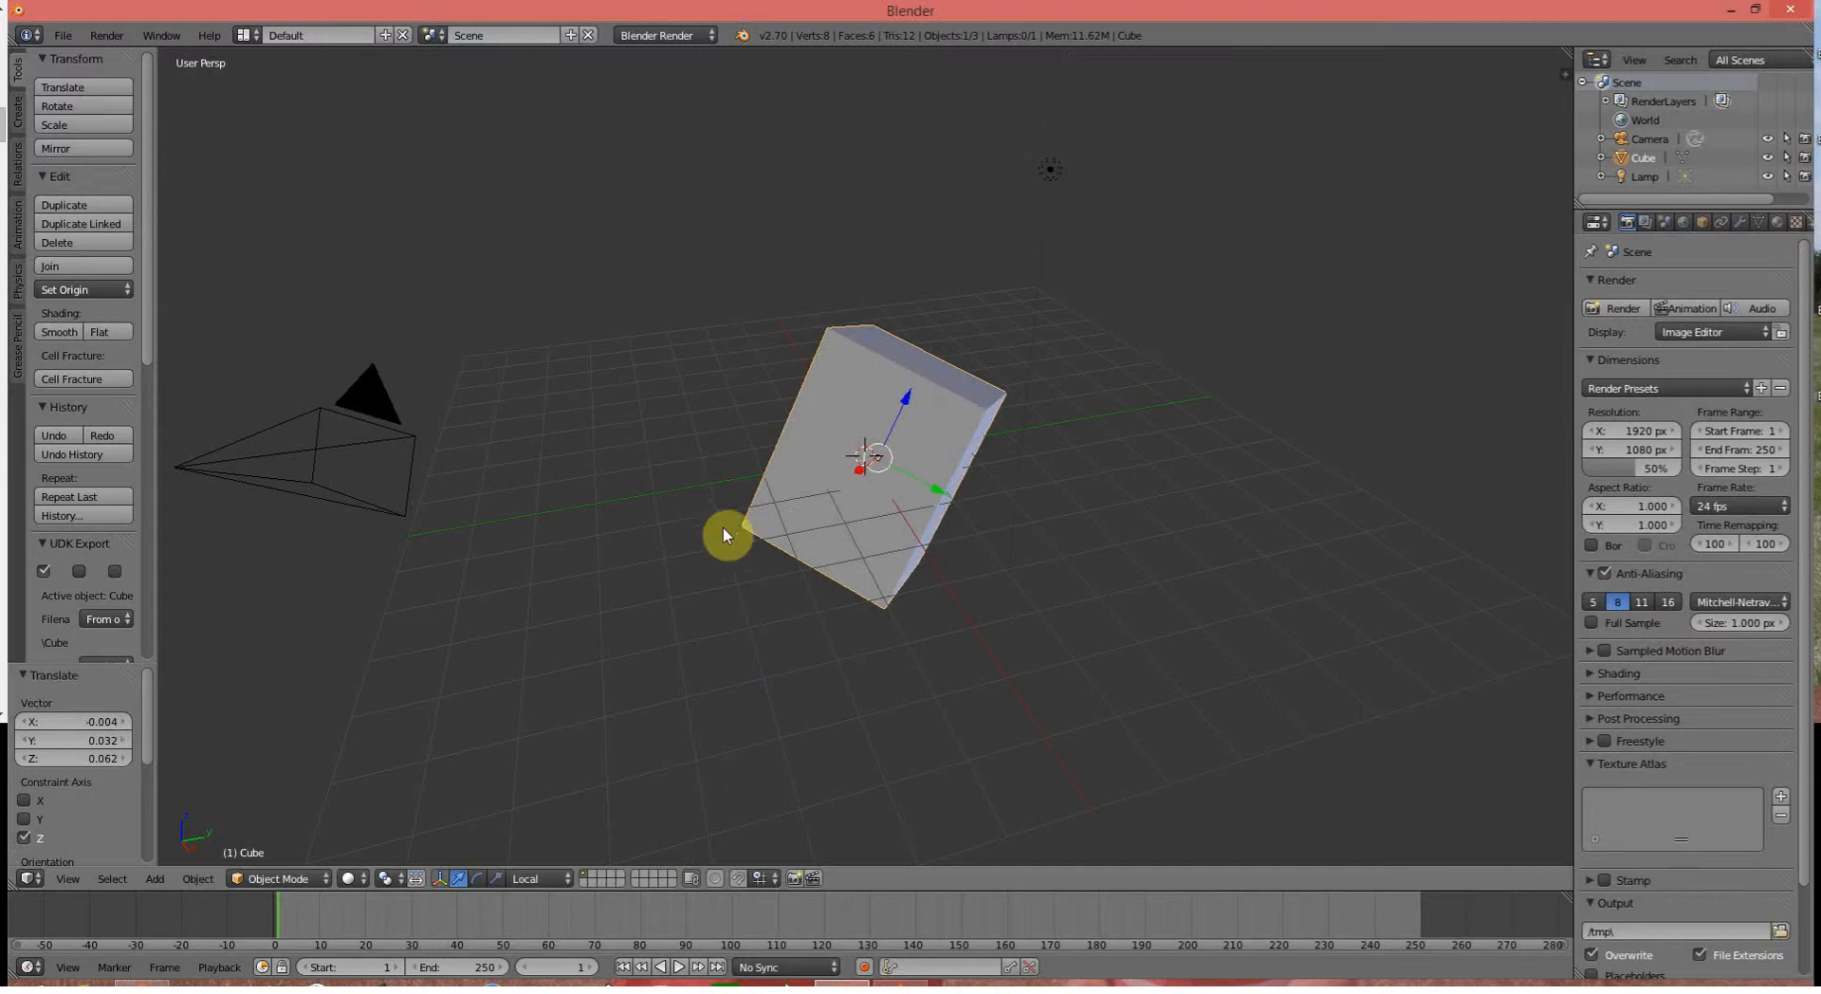
left_click(544, 877)
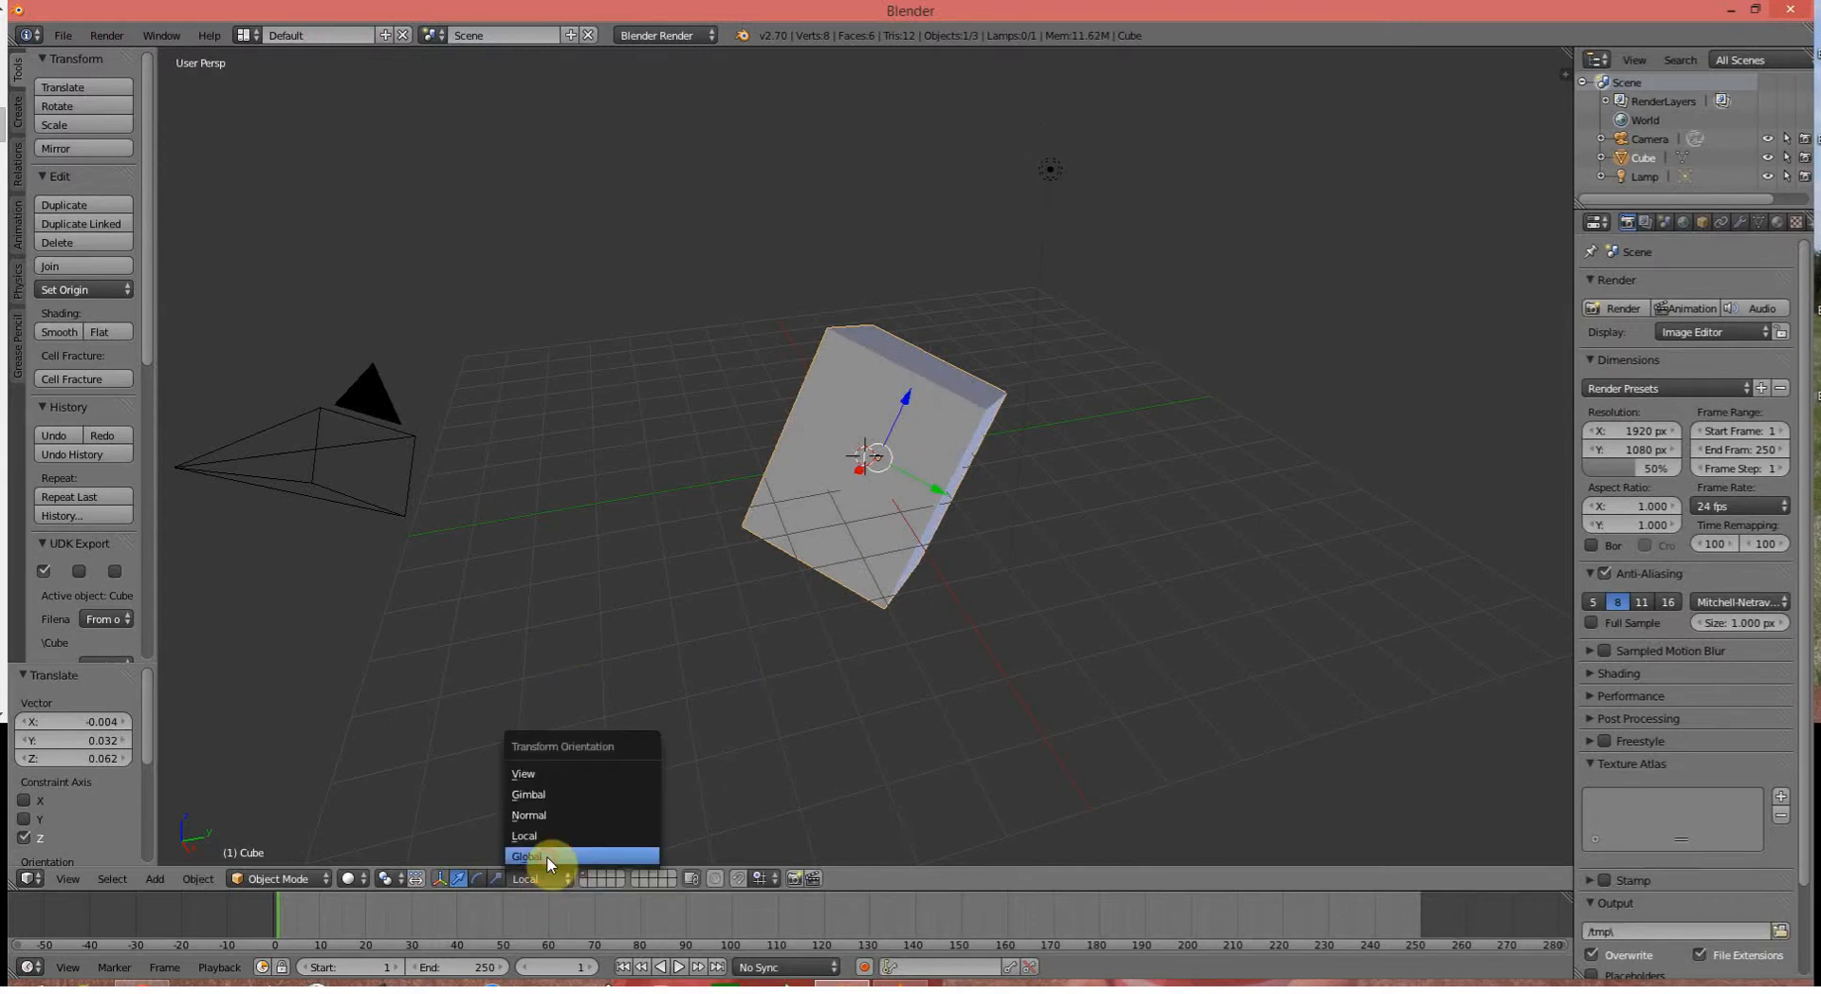
left_click(549, 858)
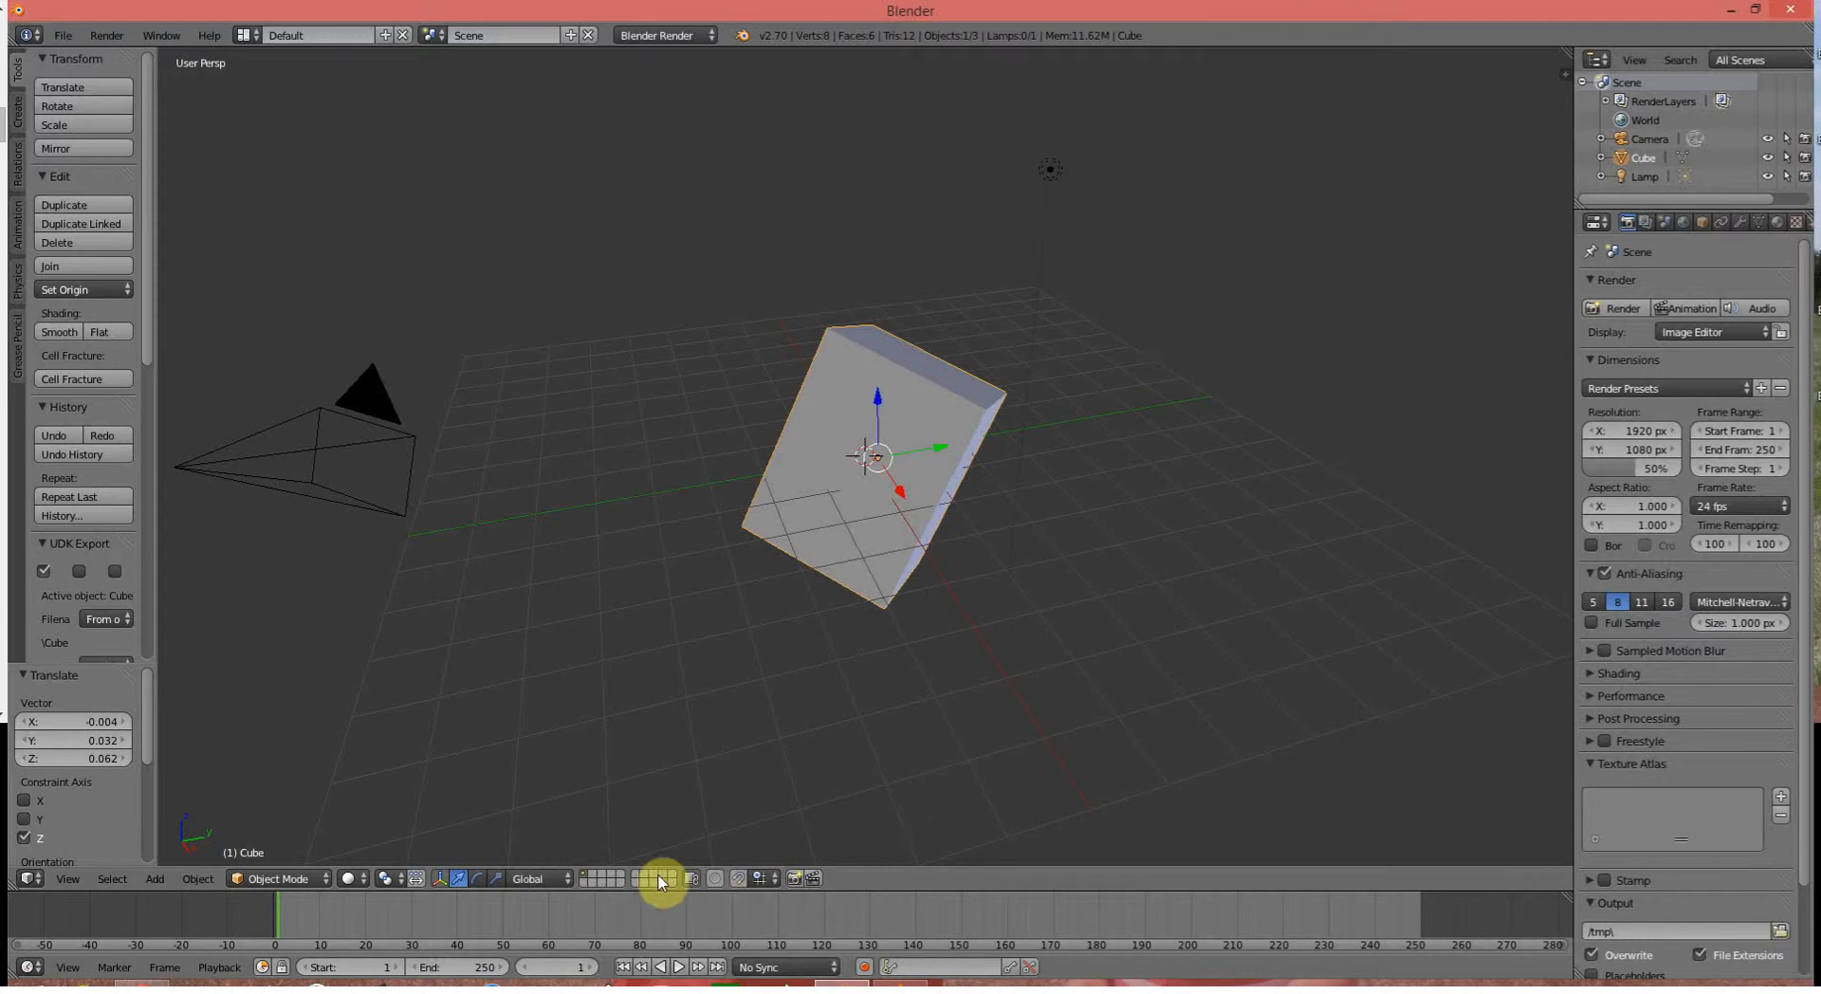
Switch to an empty scene layer and return to the layer containing the cube
left_click(588, 881)
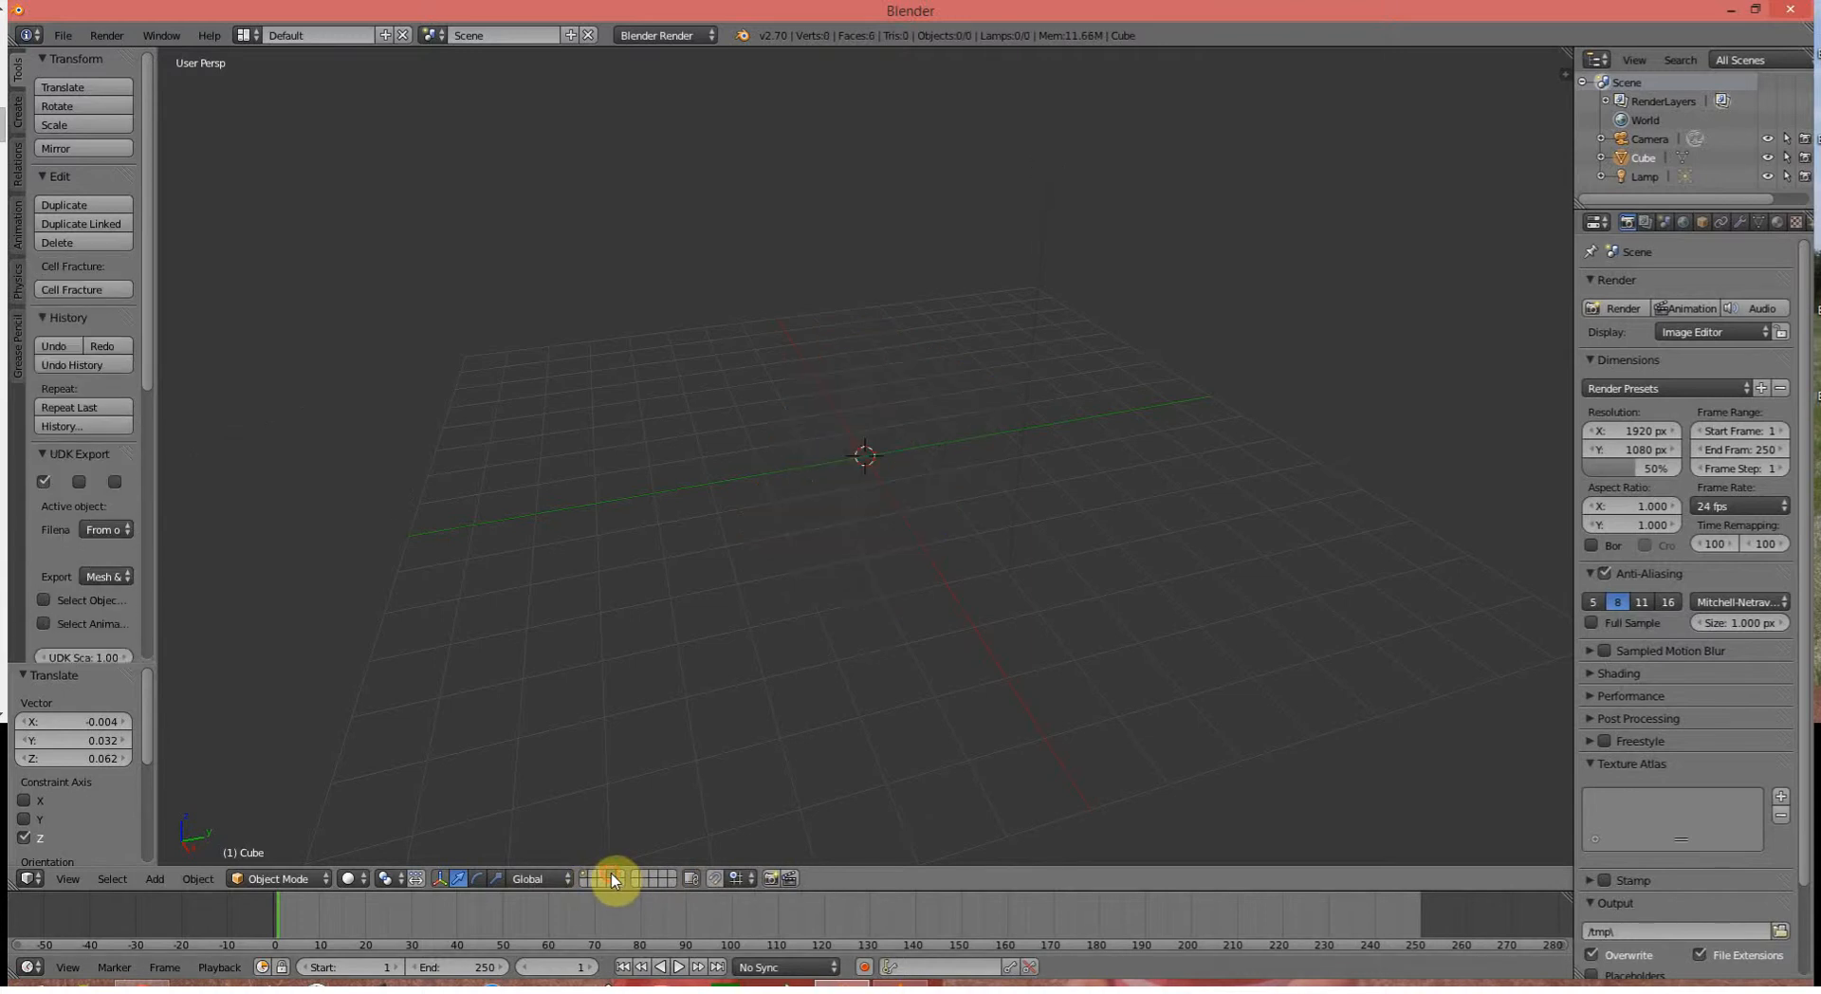
left_click(589, 878)
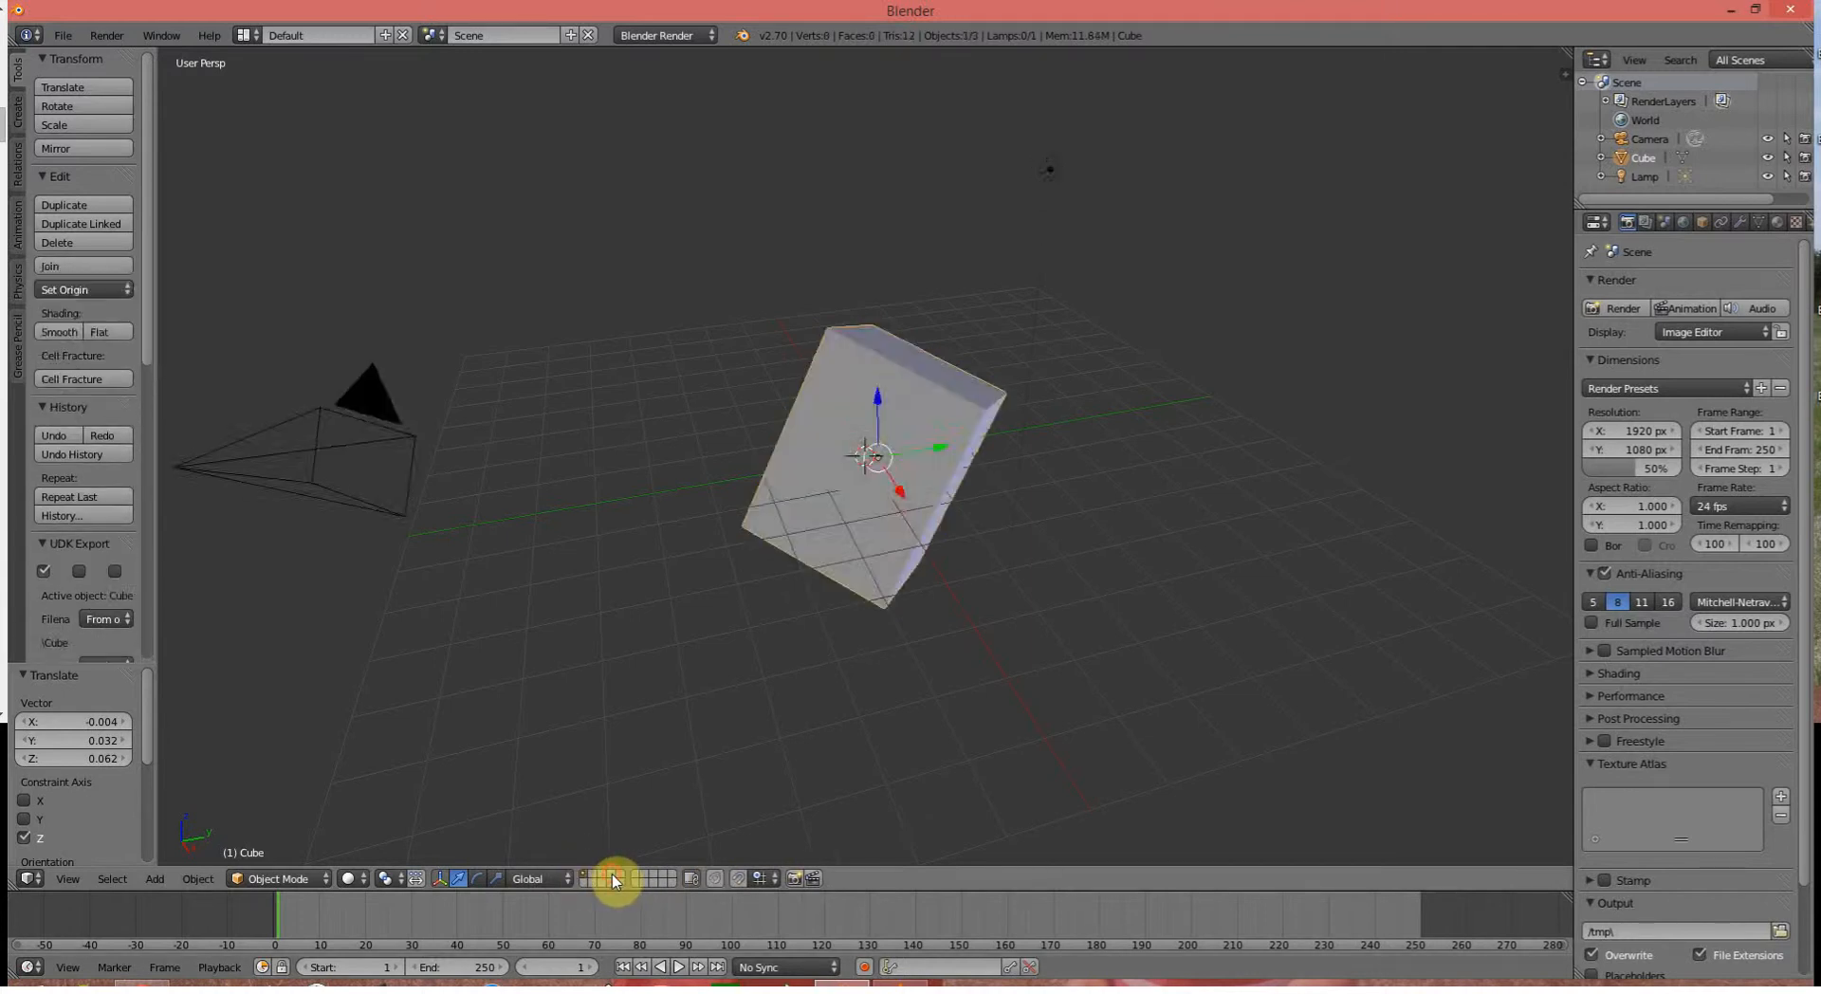
left_click(616, 878)
left_click(589, 878)
middle_click_drag(650, 492, 583, 486)
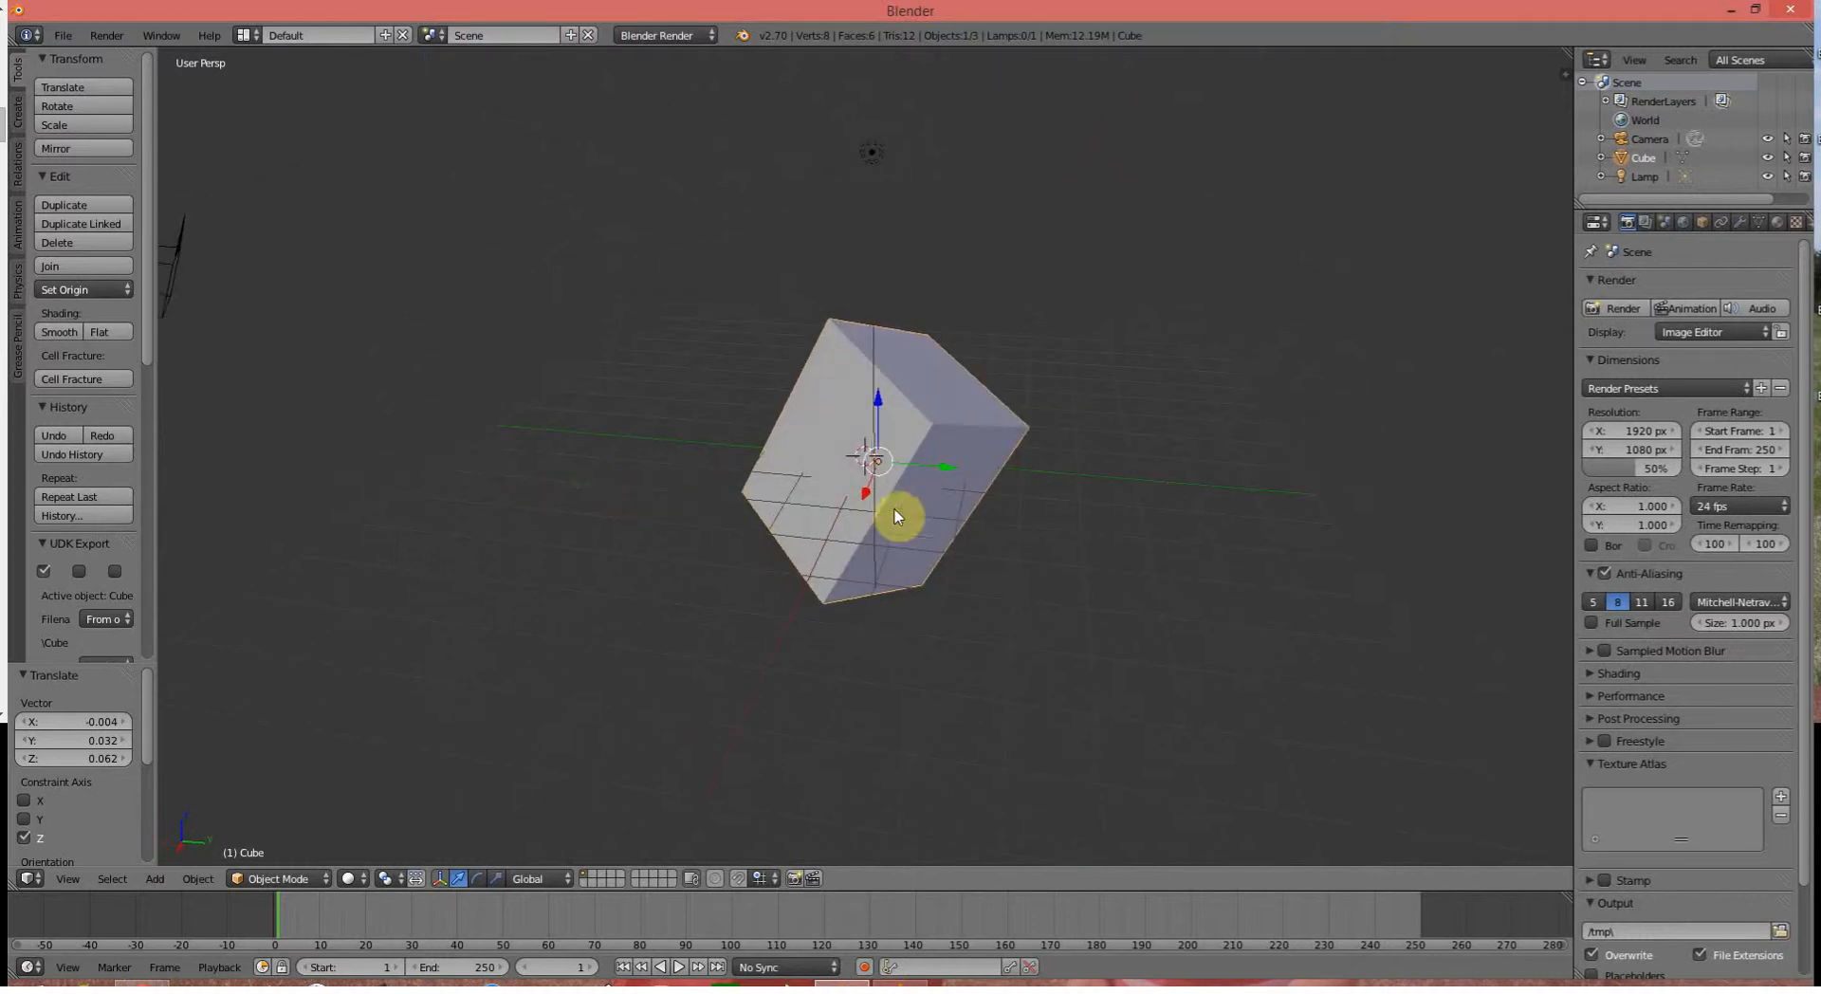
middle_click_drag(894, 504, 891, 448)
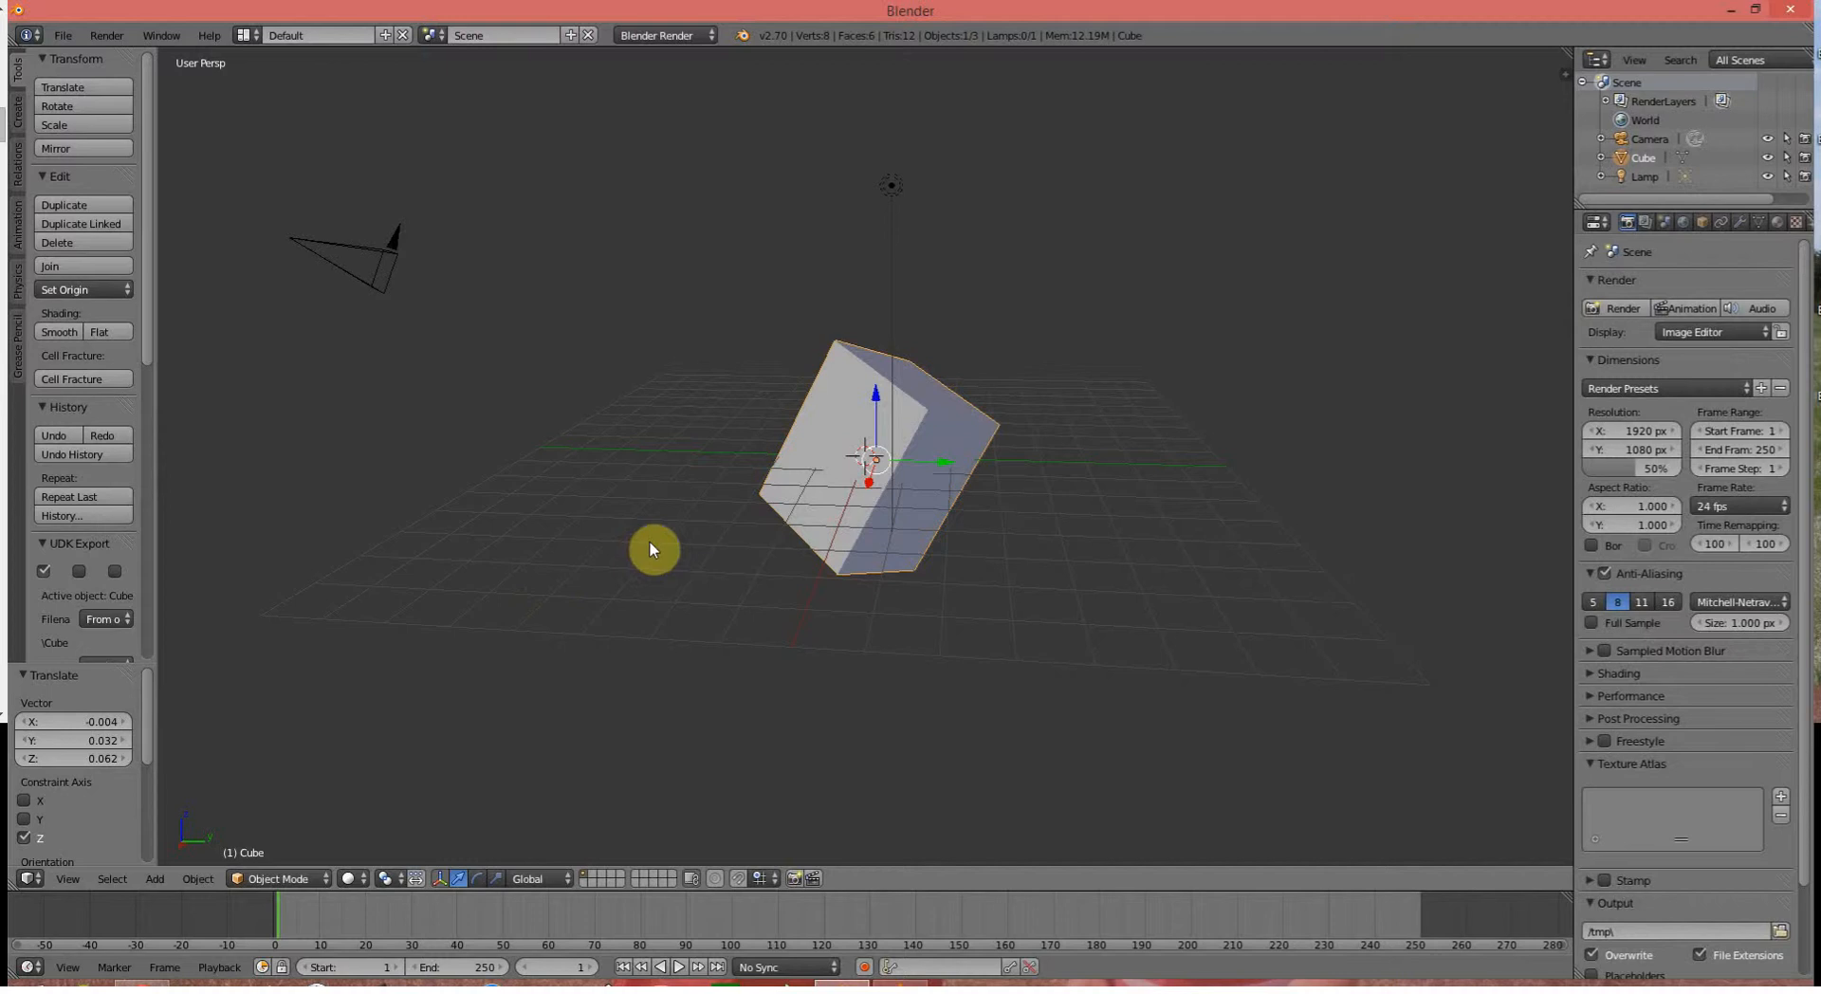
scroll(847, 419, "down", 2)
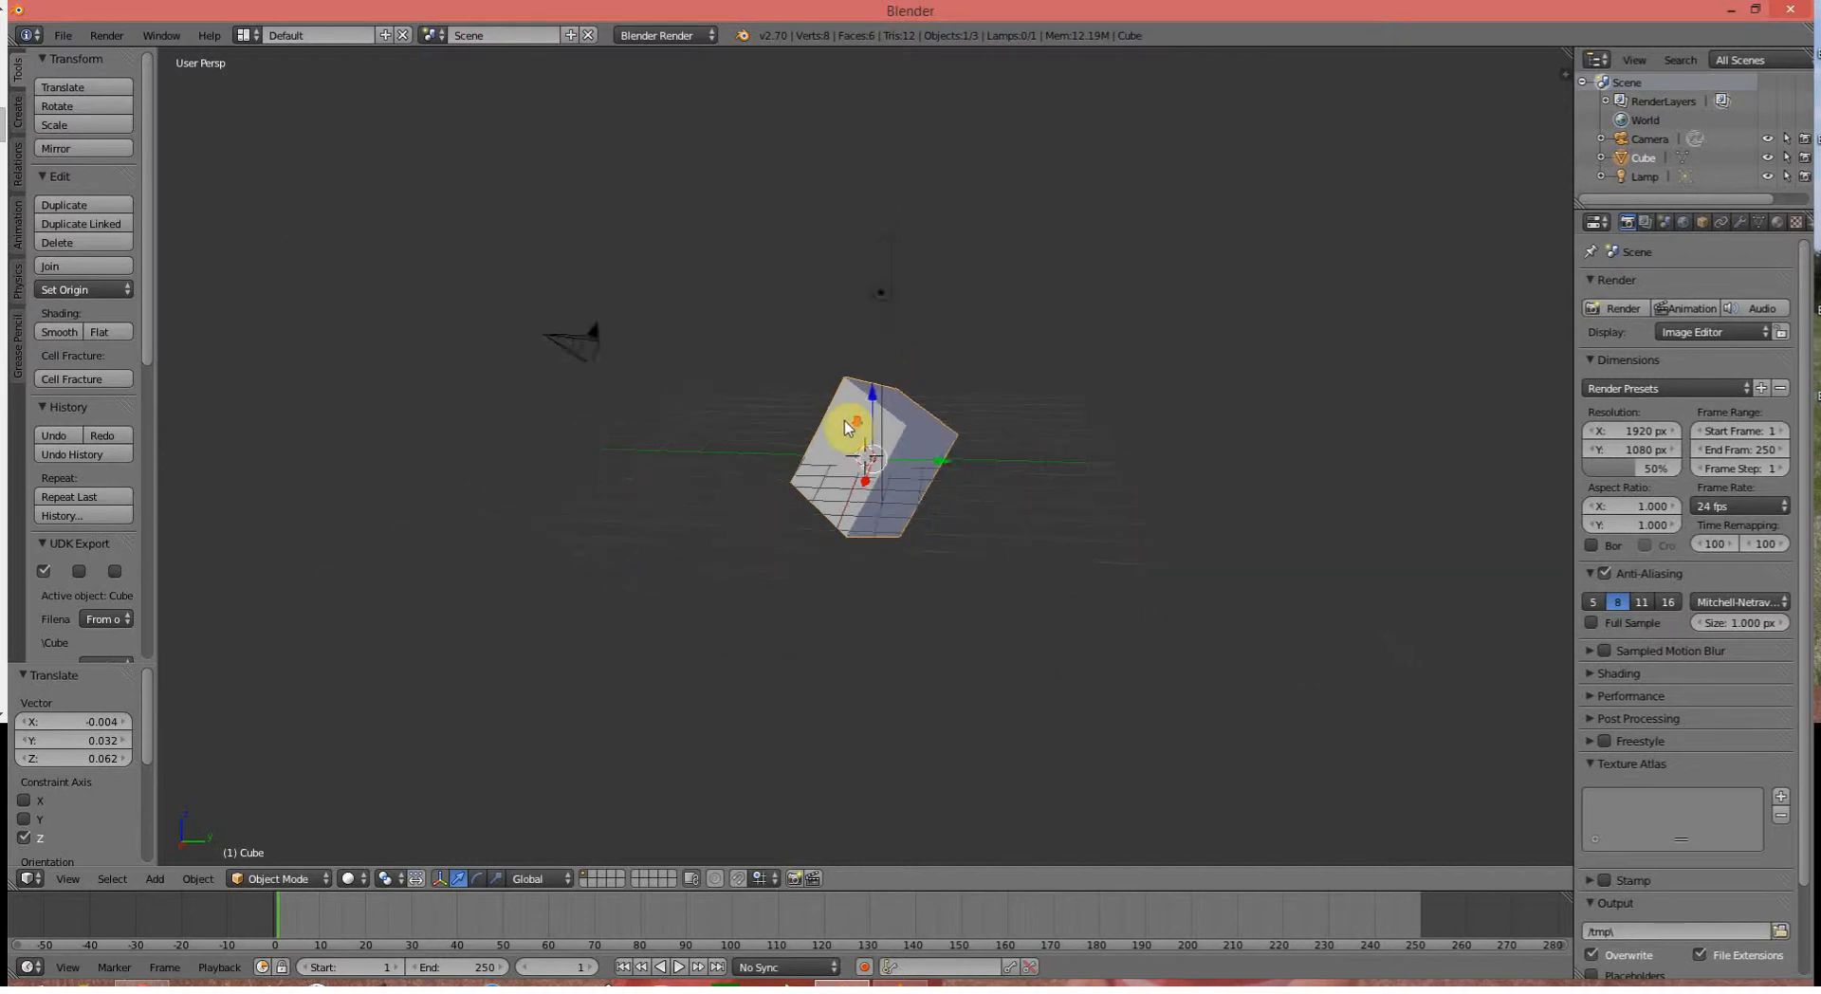
scroll(847, 419, "up", 2)
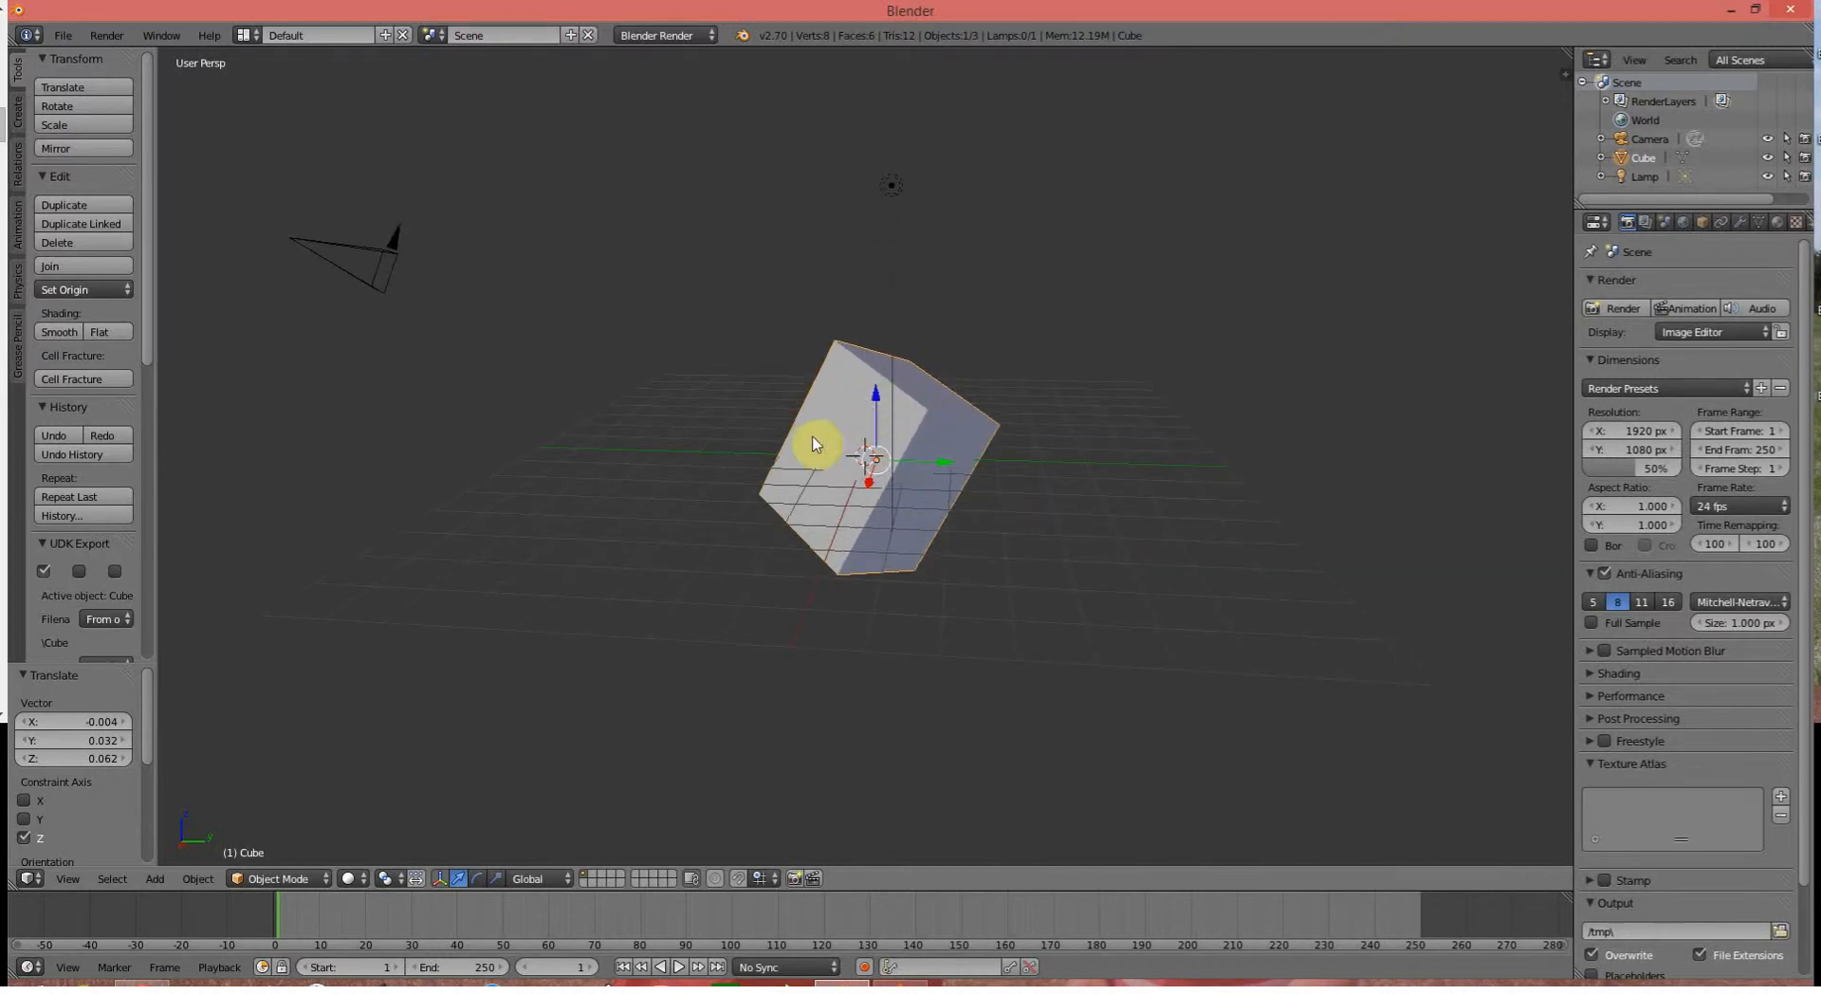
Select the camera, reselect the cube, and move the cube upward along Z and about -1.06 along Y
right_click(296, 242)
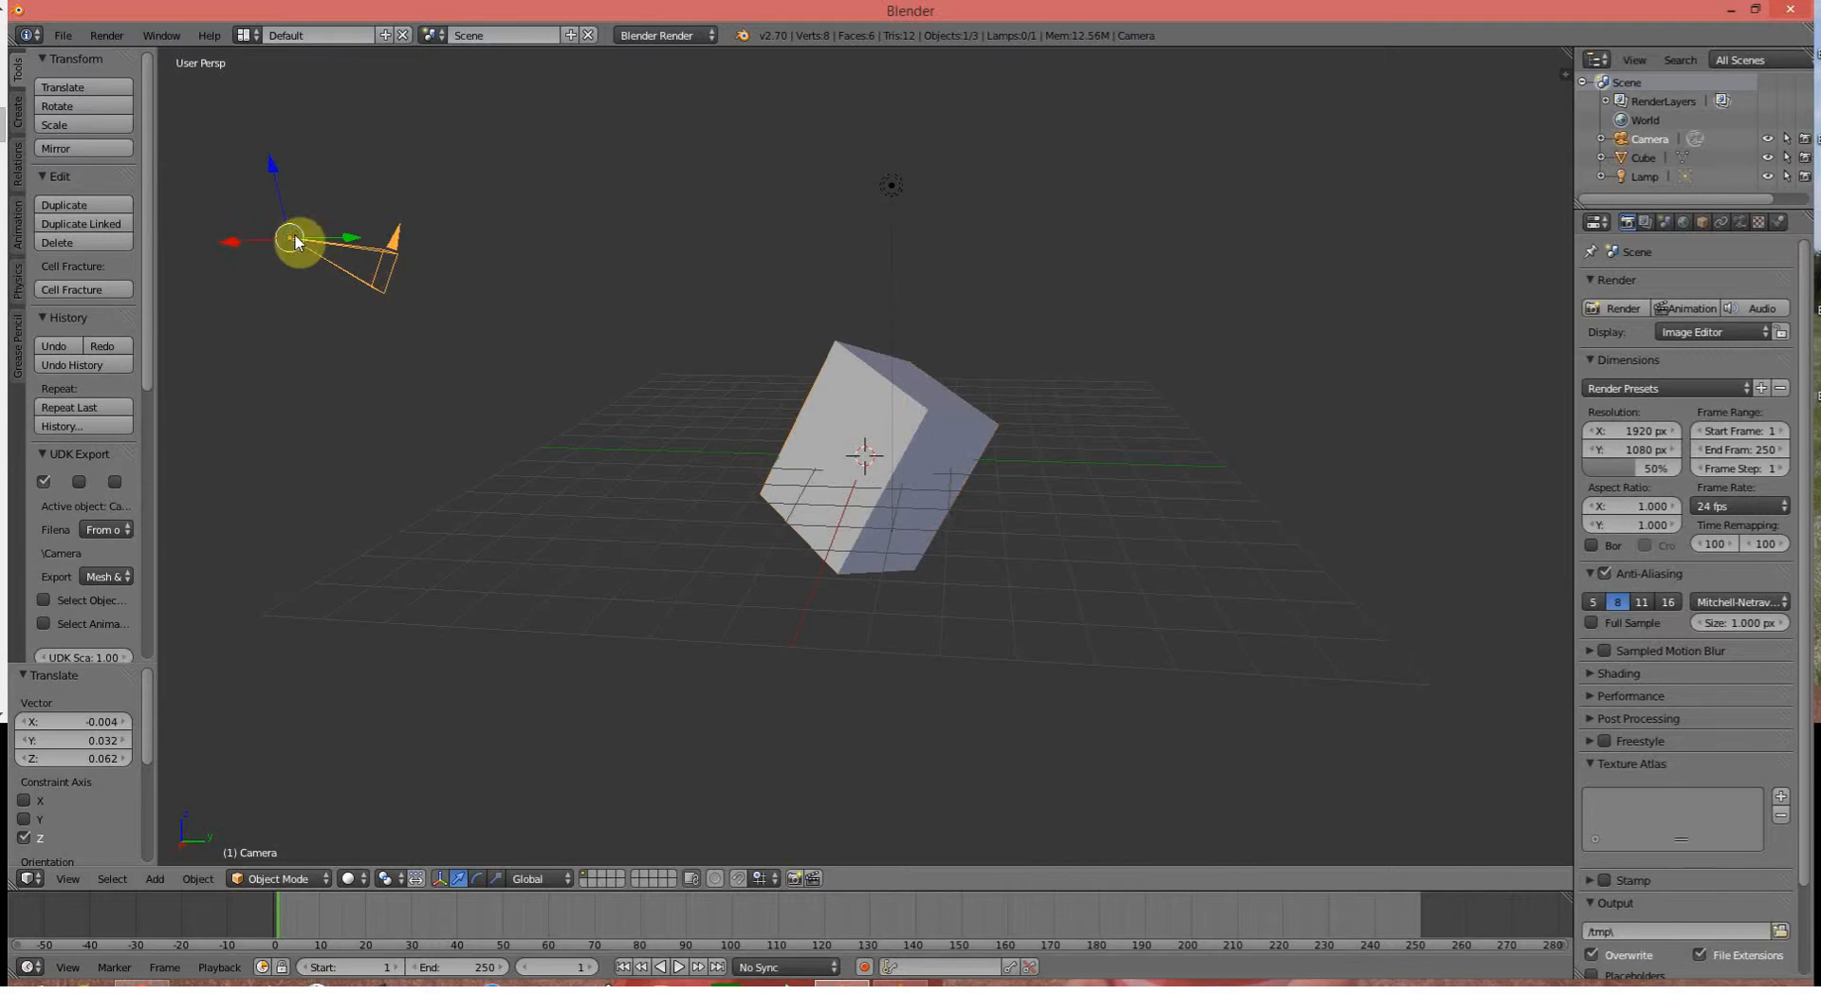
middle_click_drag(939, 508, 873, 406)
right_click(873, 406)
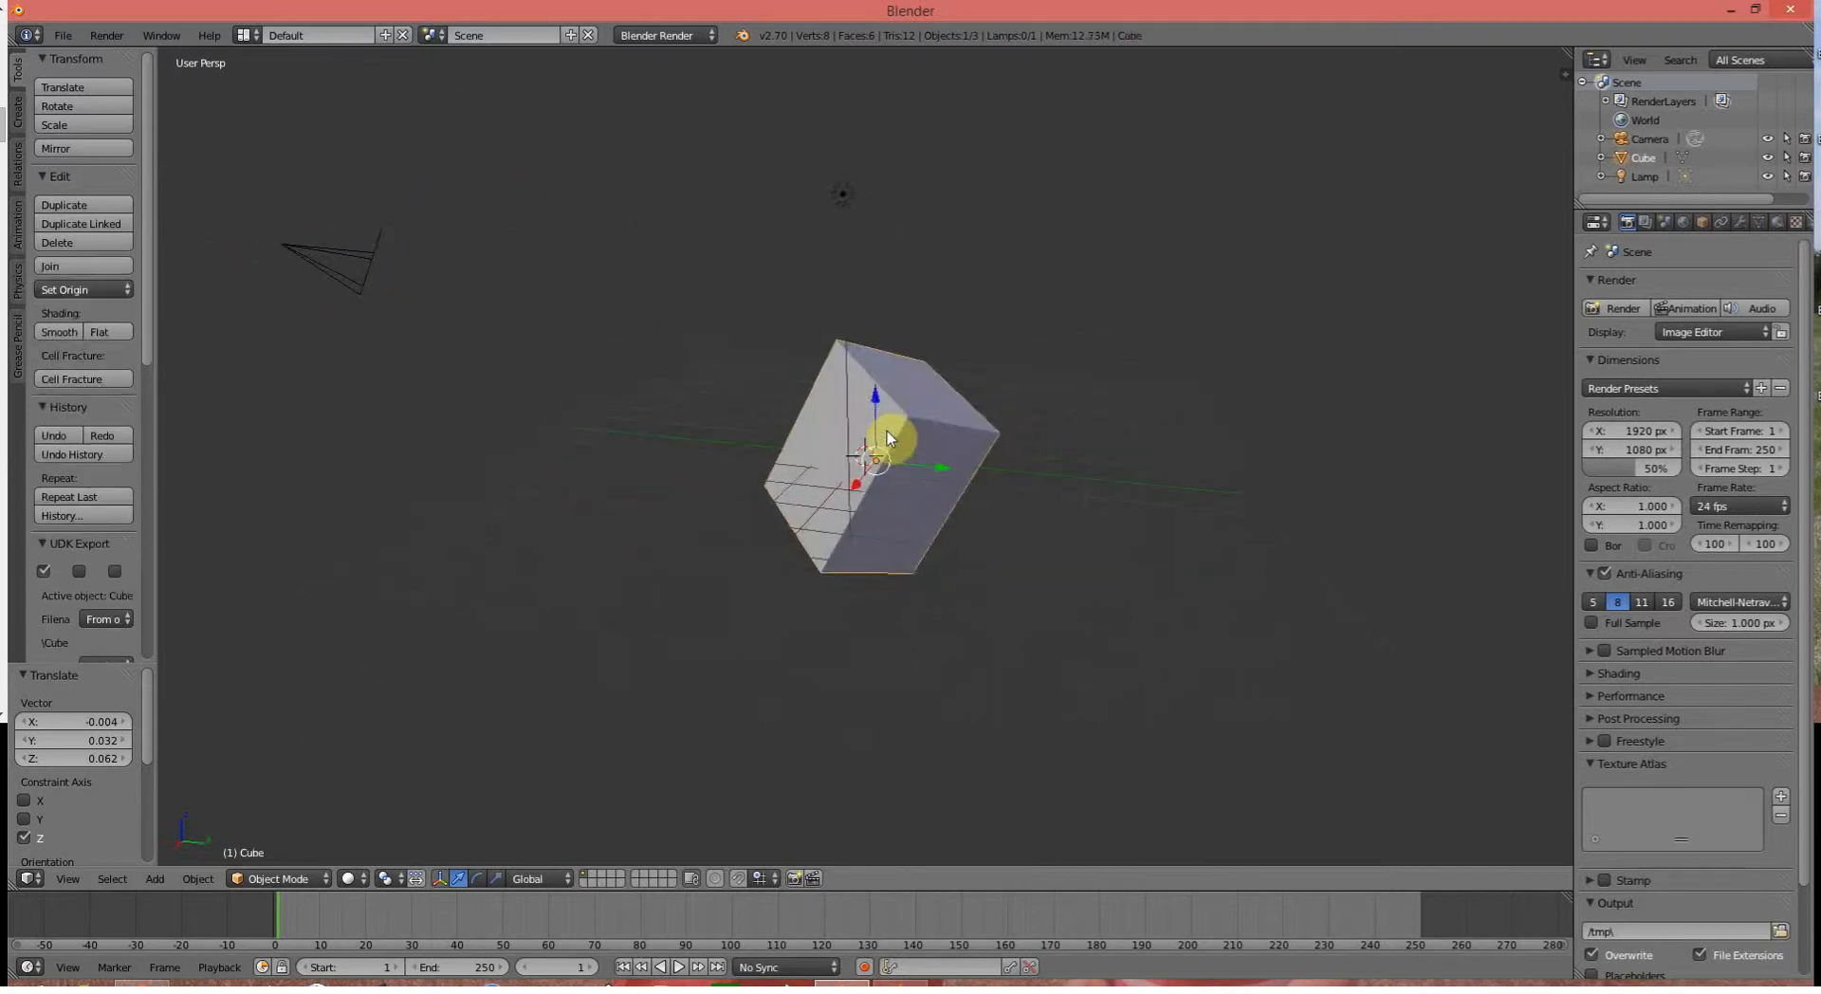
left_click_drag(878, 406, 880, 360)
left_click_drag(943, 422, 897, 427)
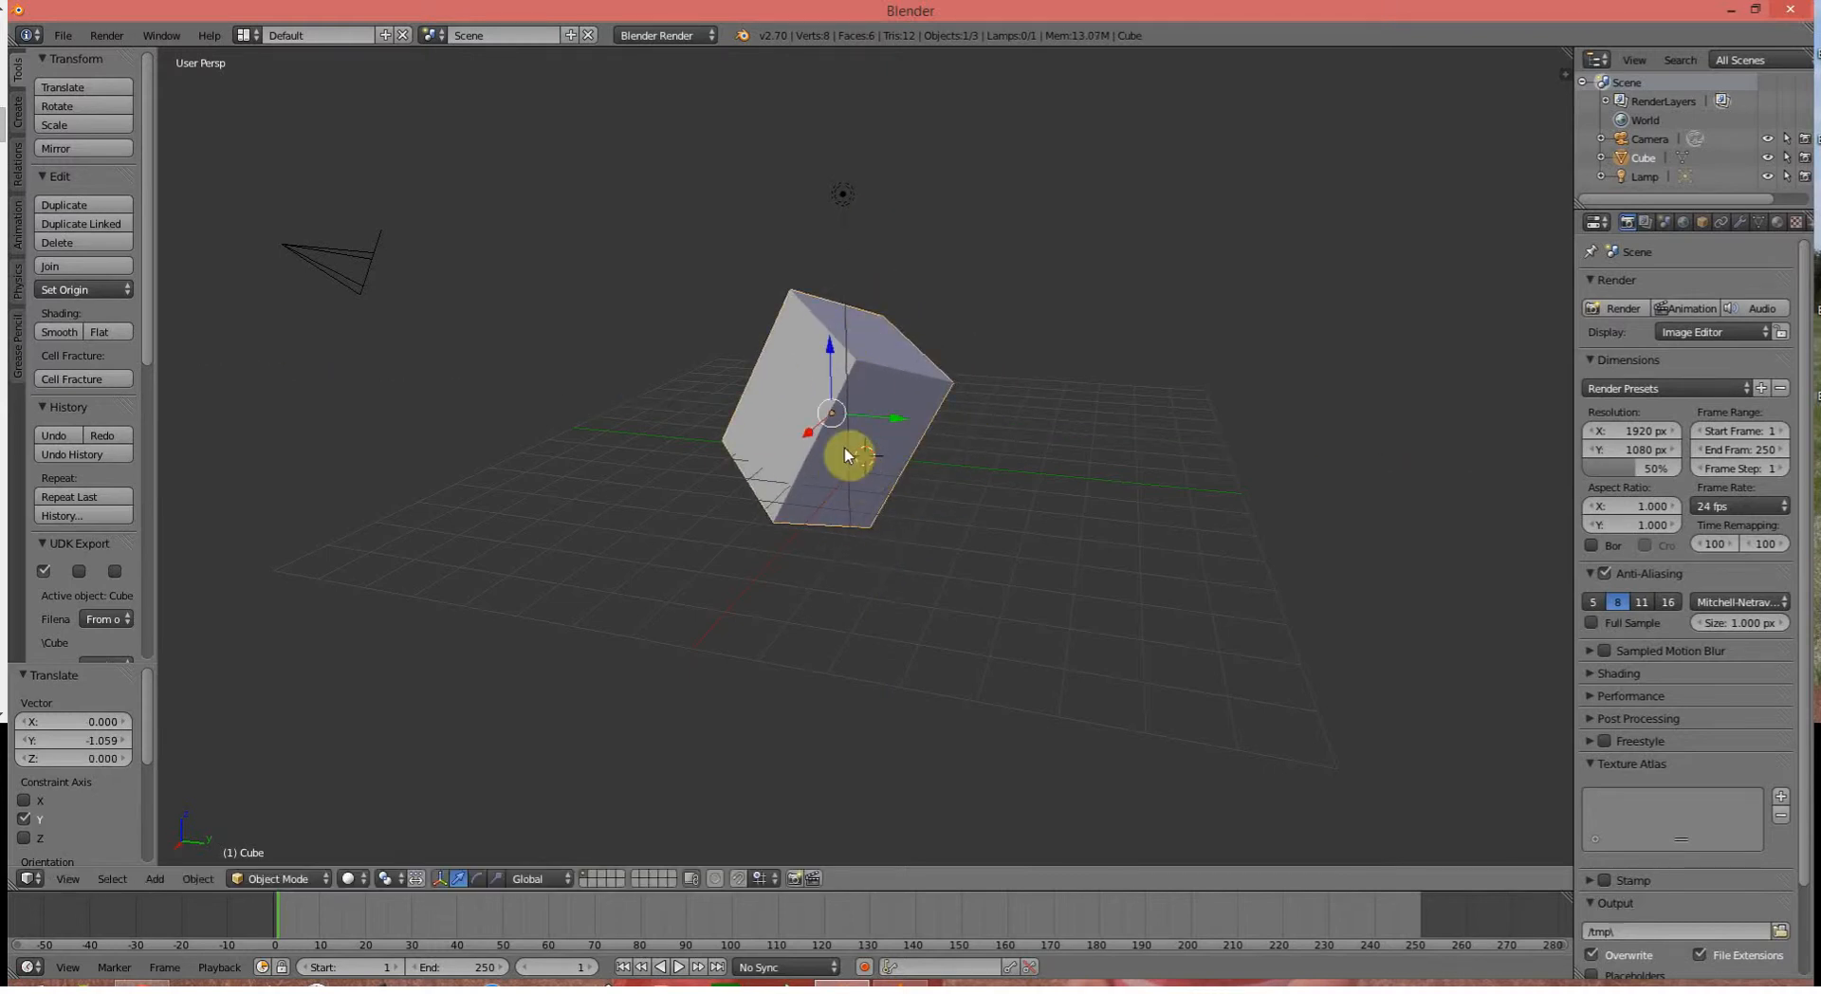
Move the cube's front upper corner vertex about 0.146 along Y in Edit Mode and return to Object Mode
middle_click_drag(720, 491, 714, 451)
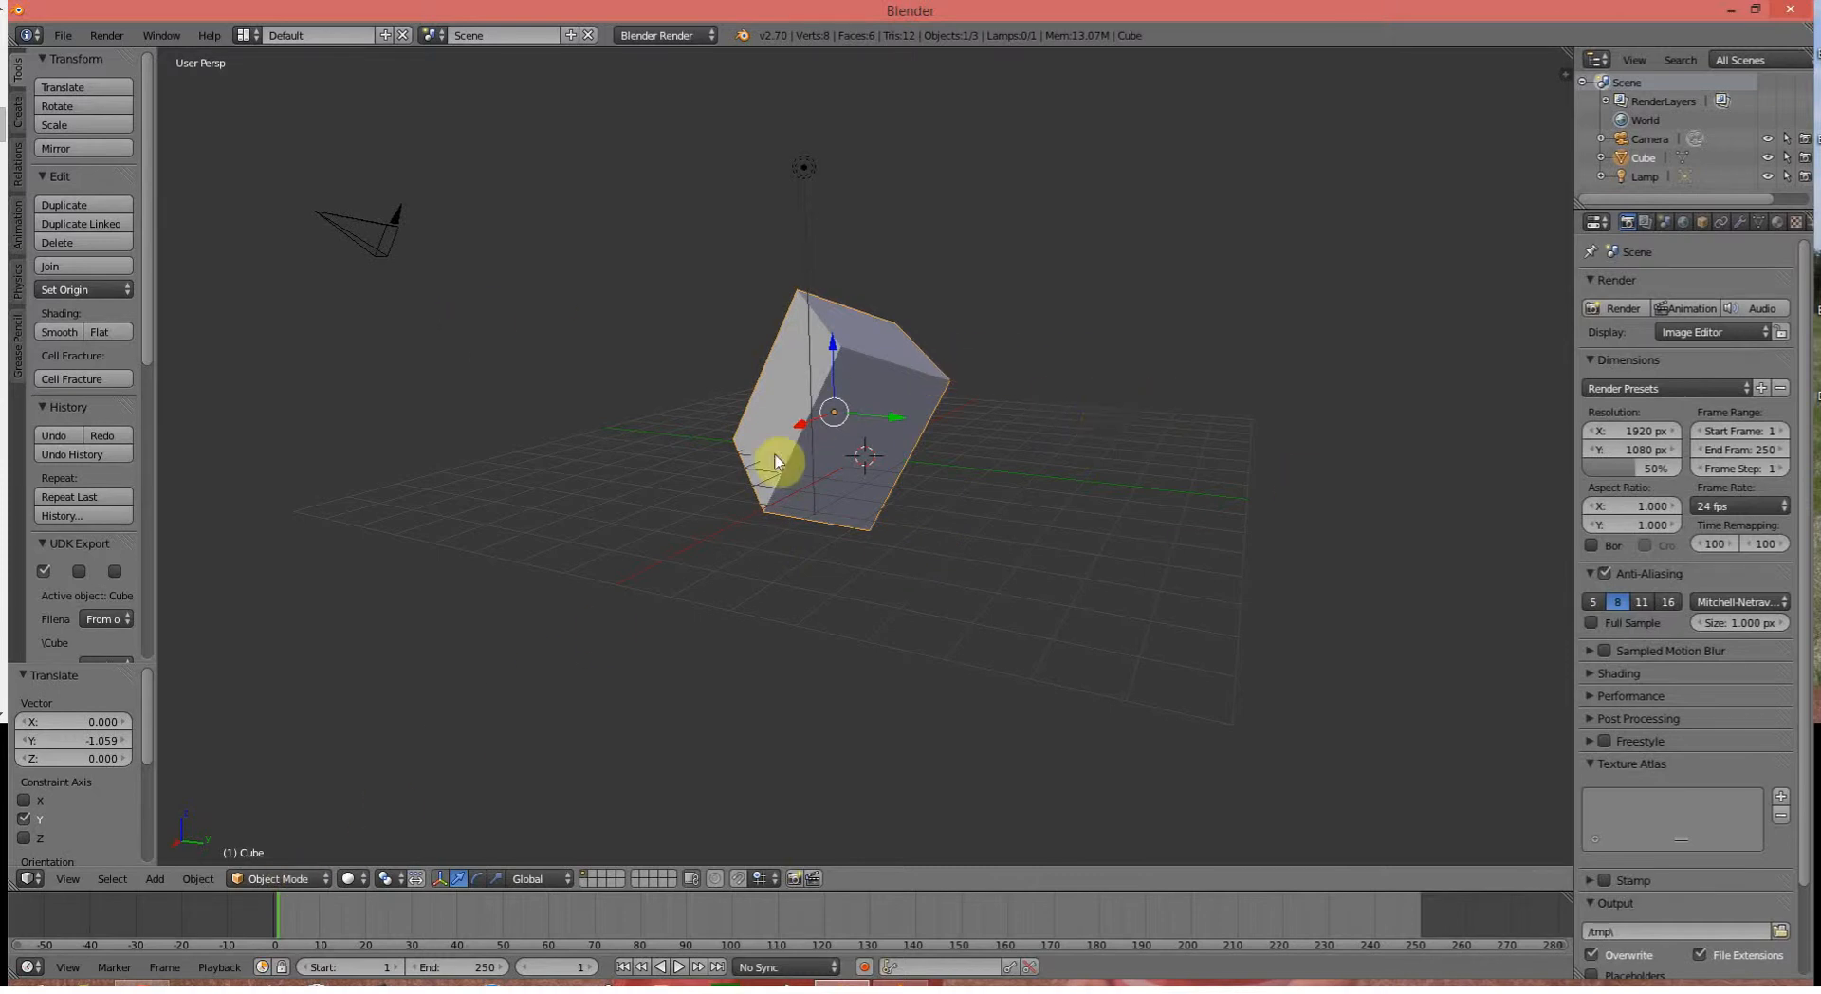
middle_click_drag(764, 455, 870, 438)
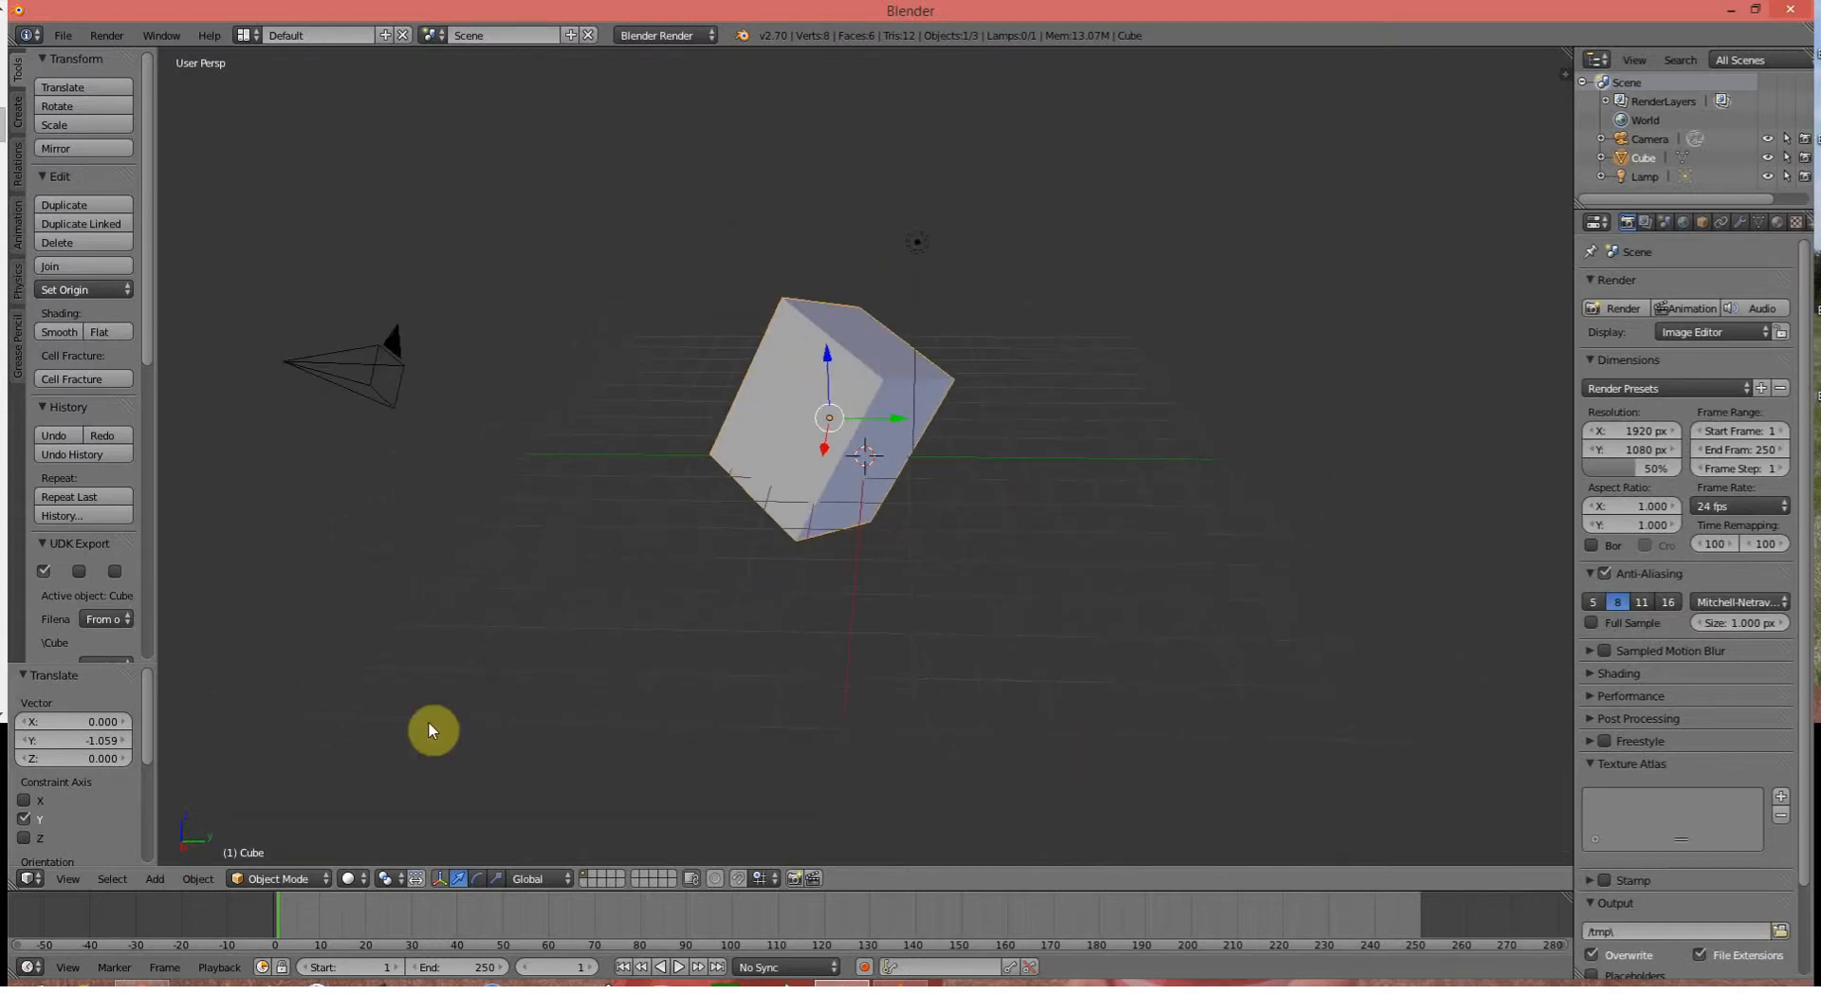
left_click(294, 879)
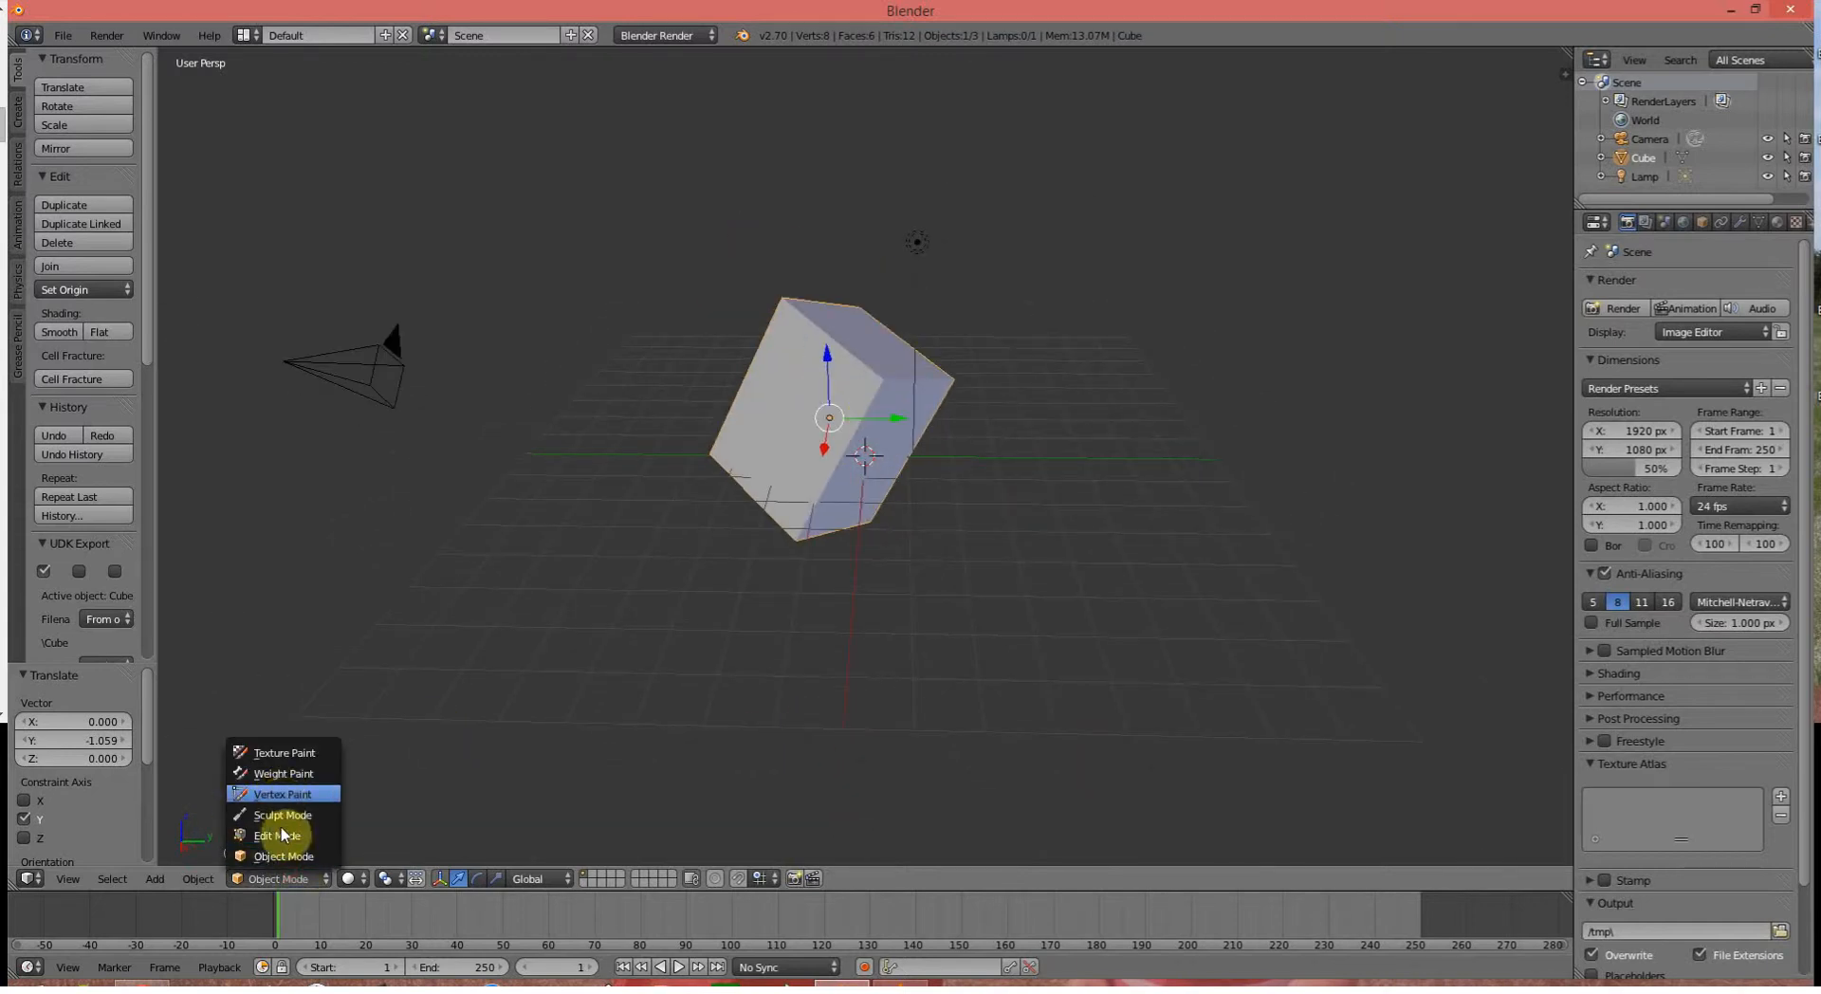
left_click(282, 835)
right_click(884, 380)
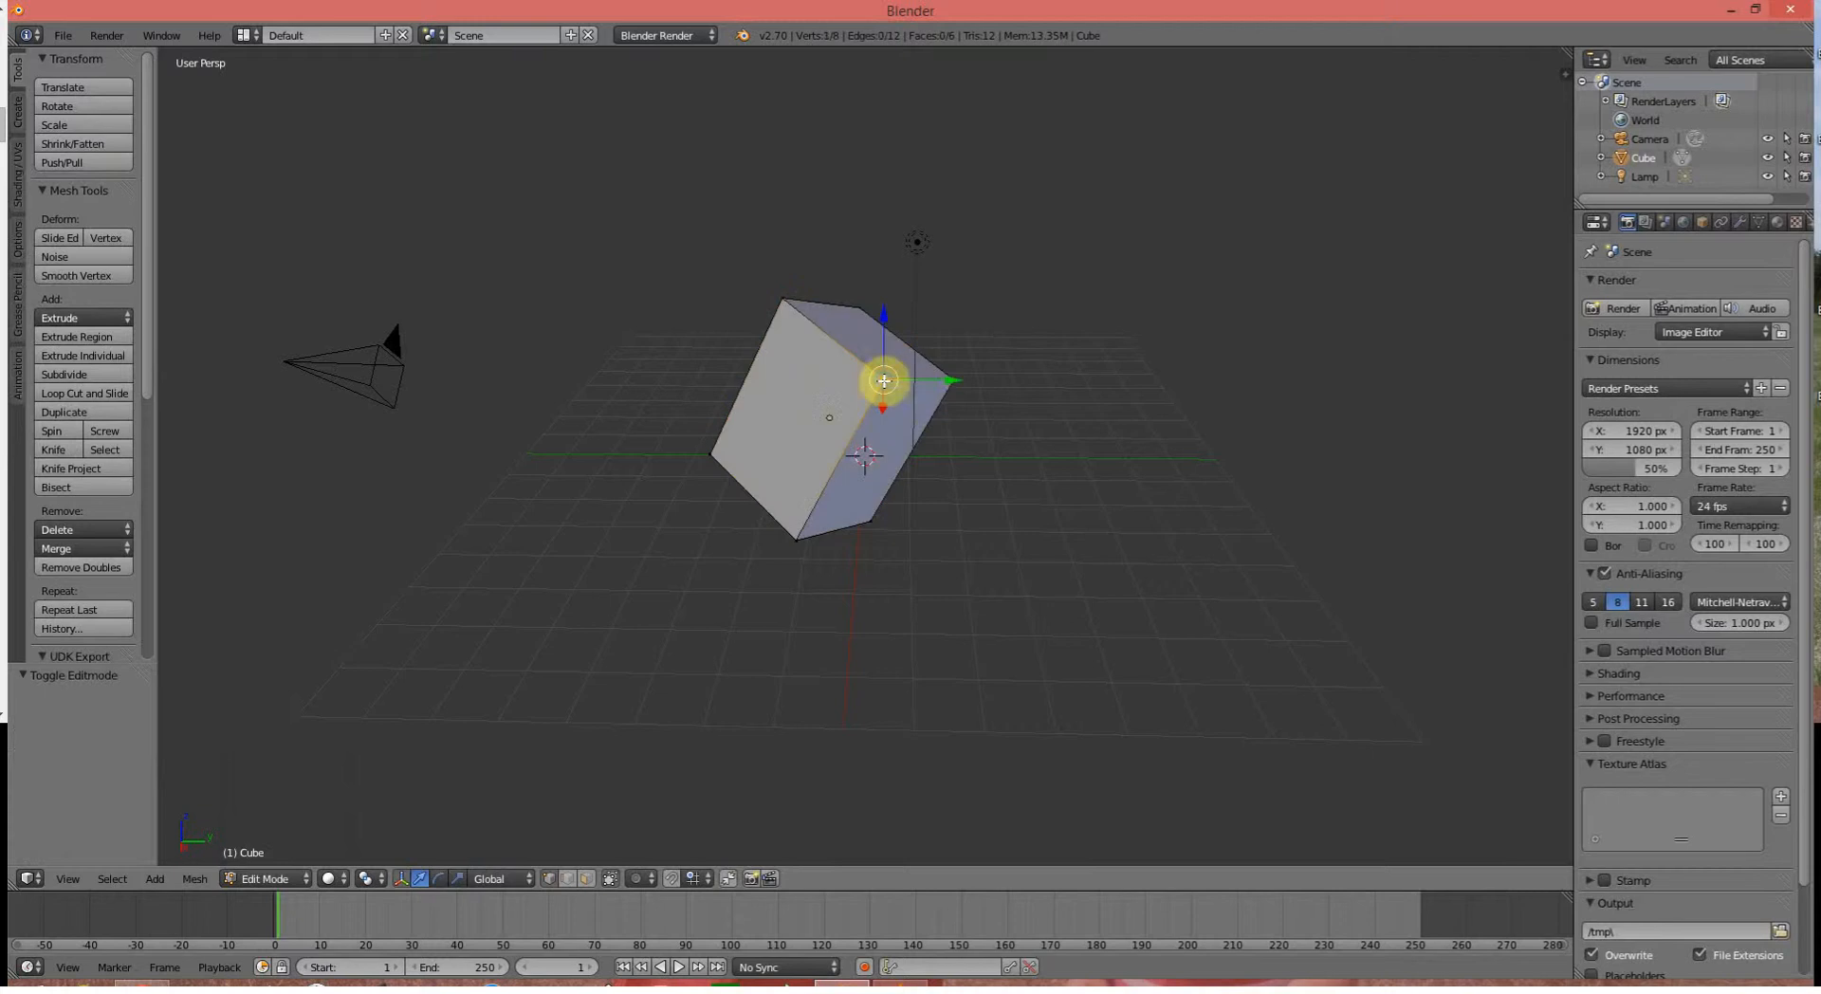
mouse_move(956, 384)
left_mouse_down()
mouse_move(894, 379)
mouse_move(963, 390)
left_mouse_up()
left_click(268, 878)
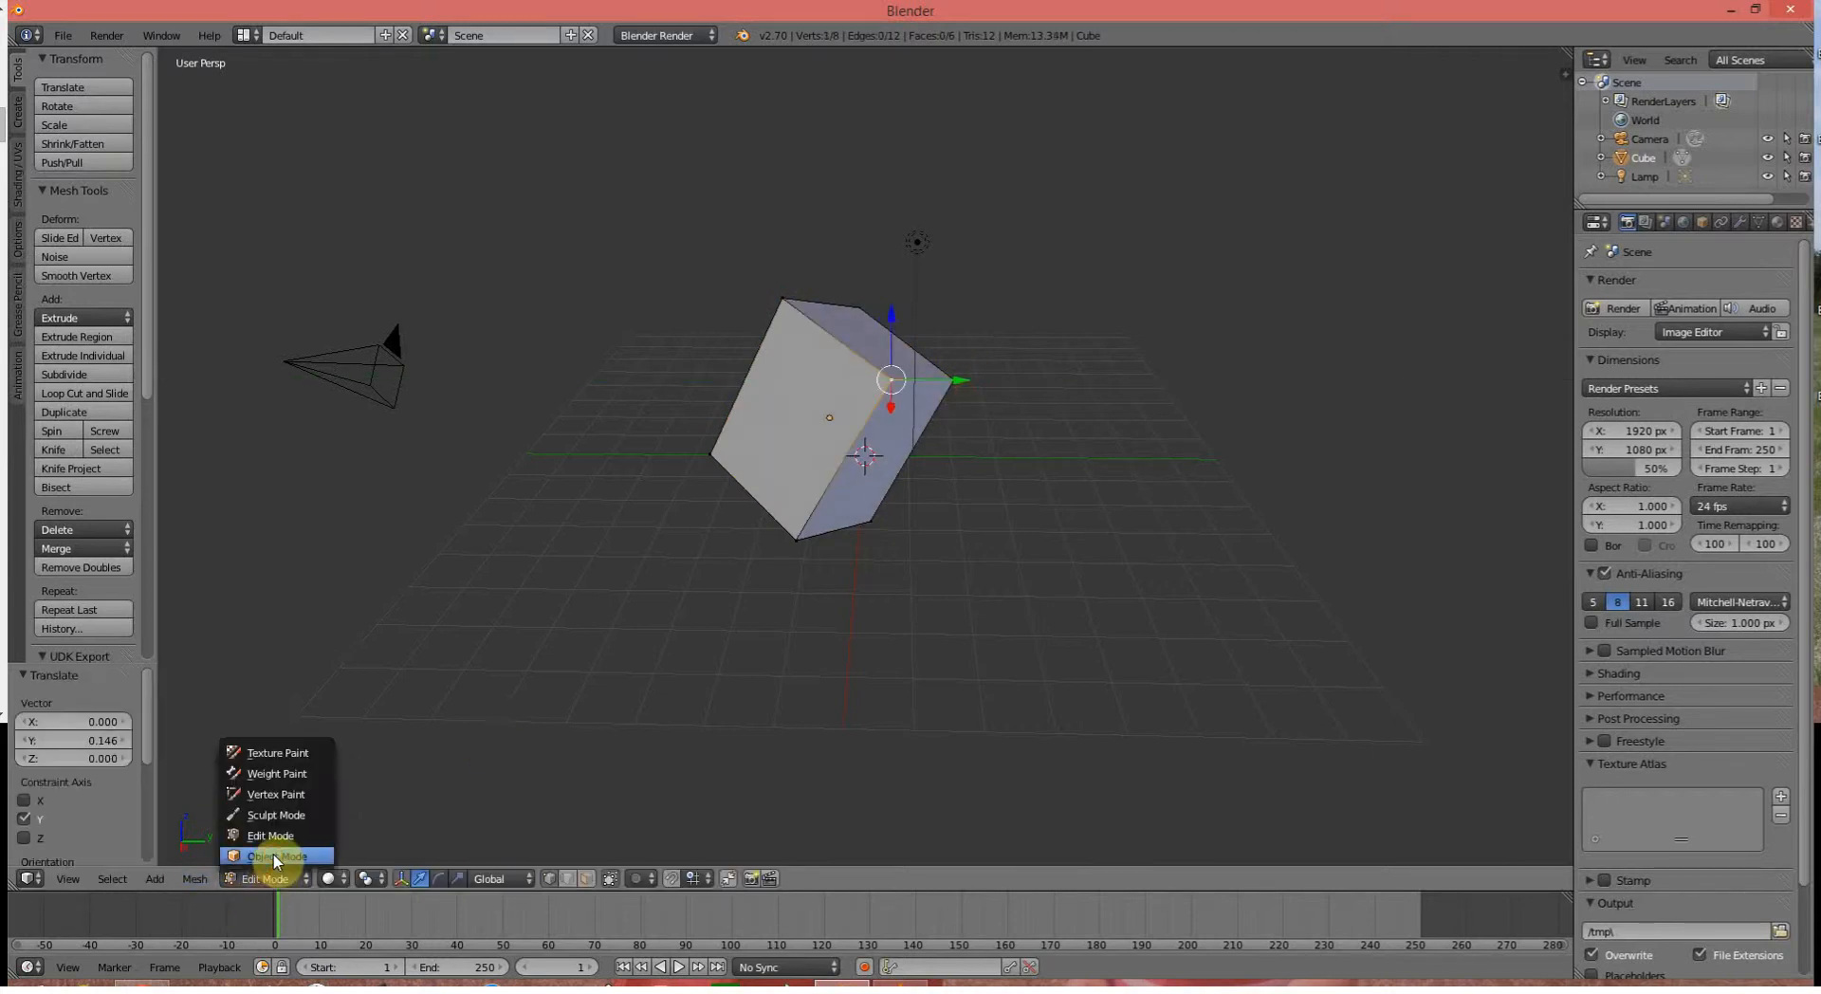
left_click(276, 856)
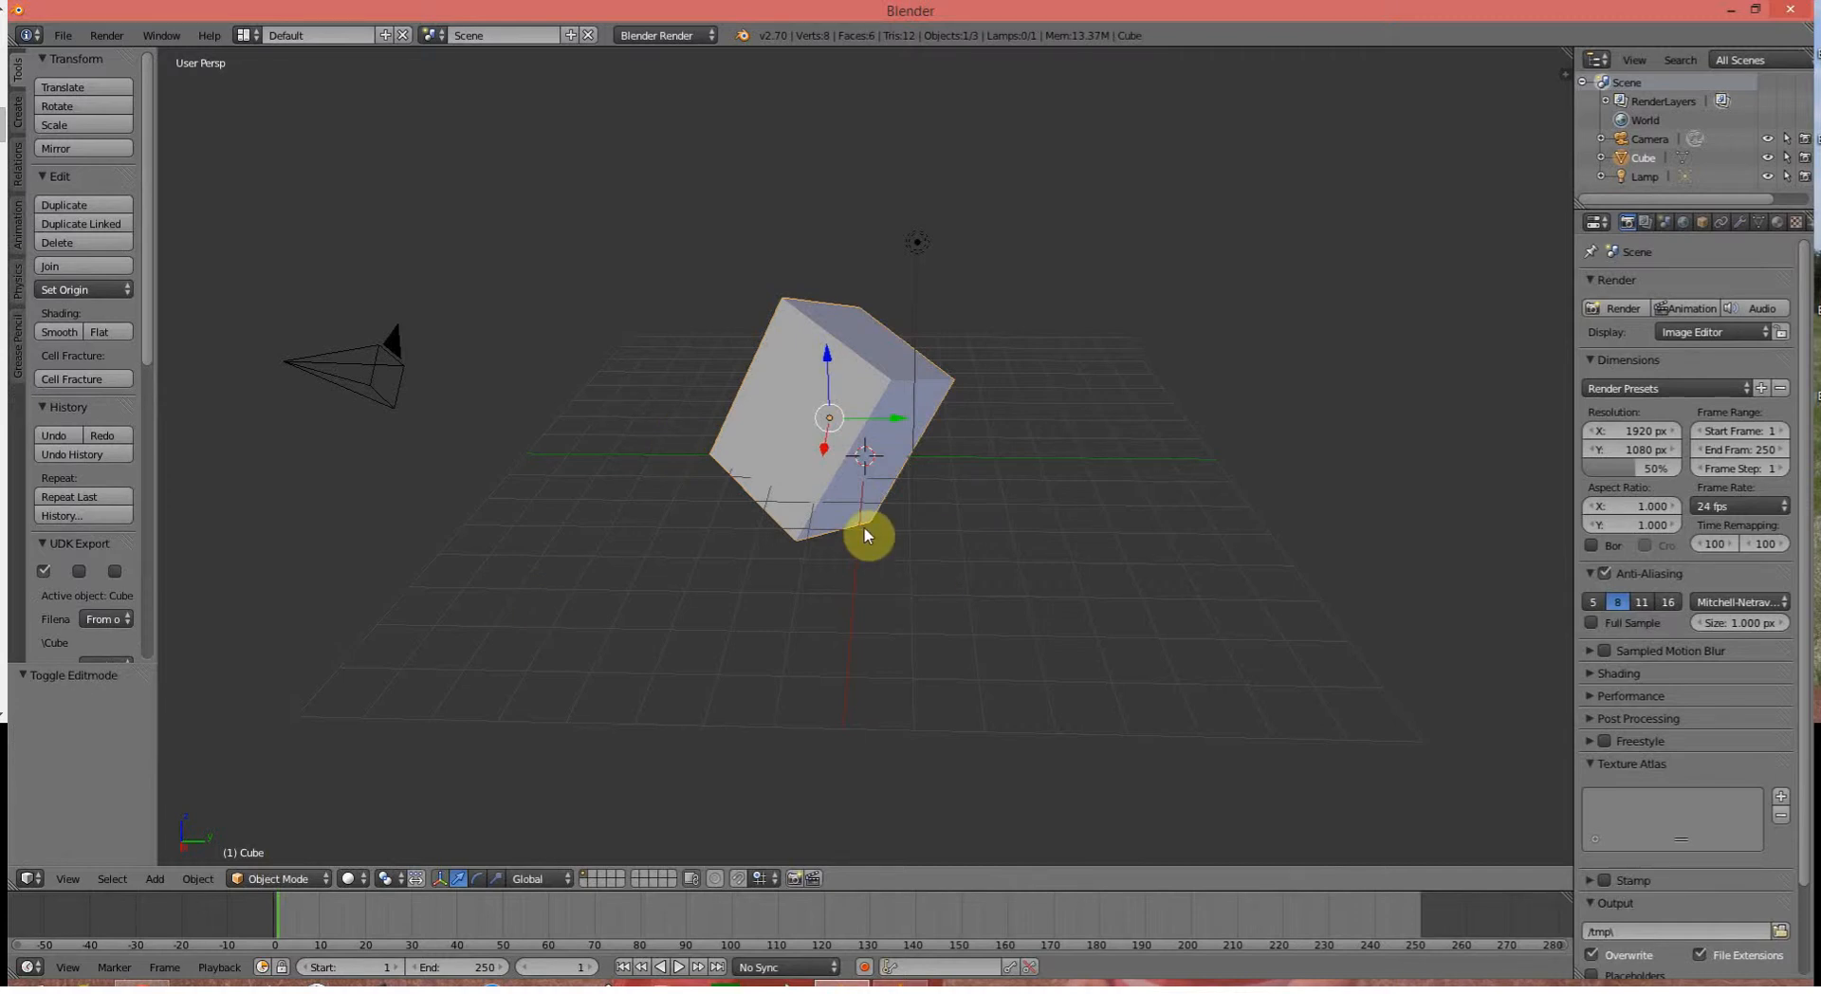
Start the Screencast Keys display from the 3D view's properties and hide those properties again
middle_click_drag(865, 536, 864, 529)
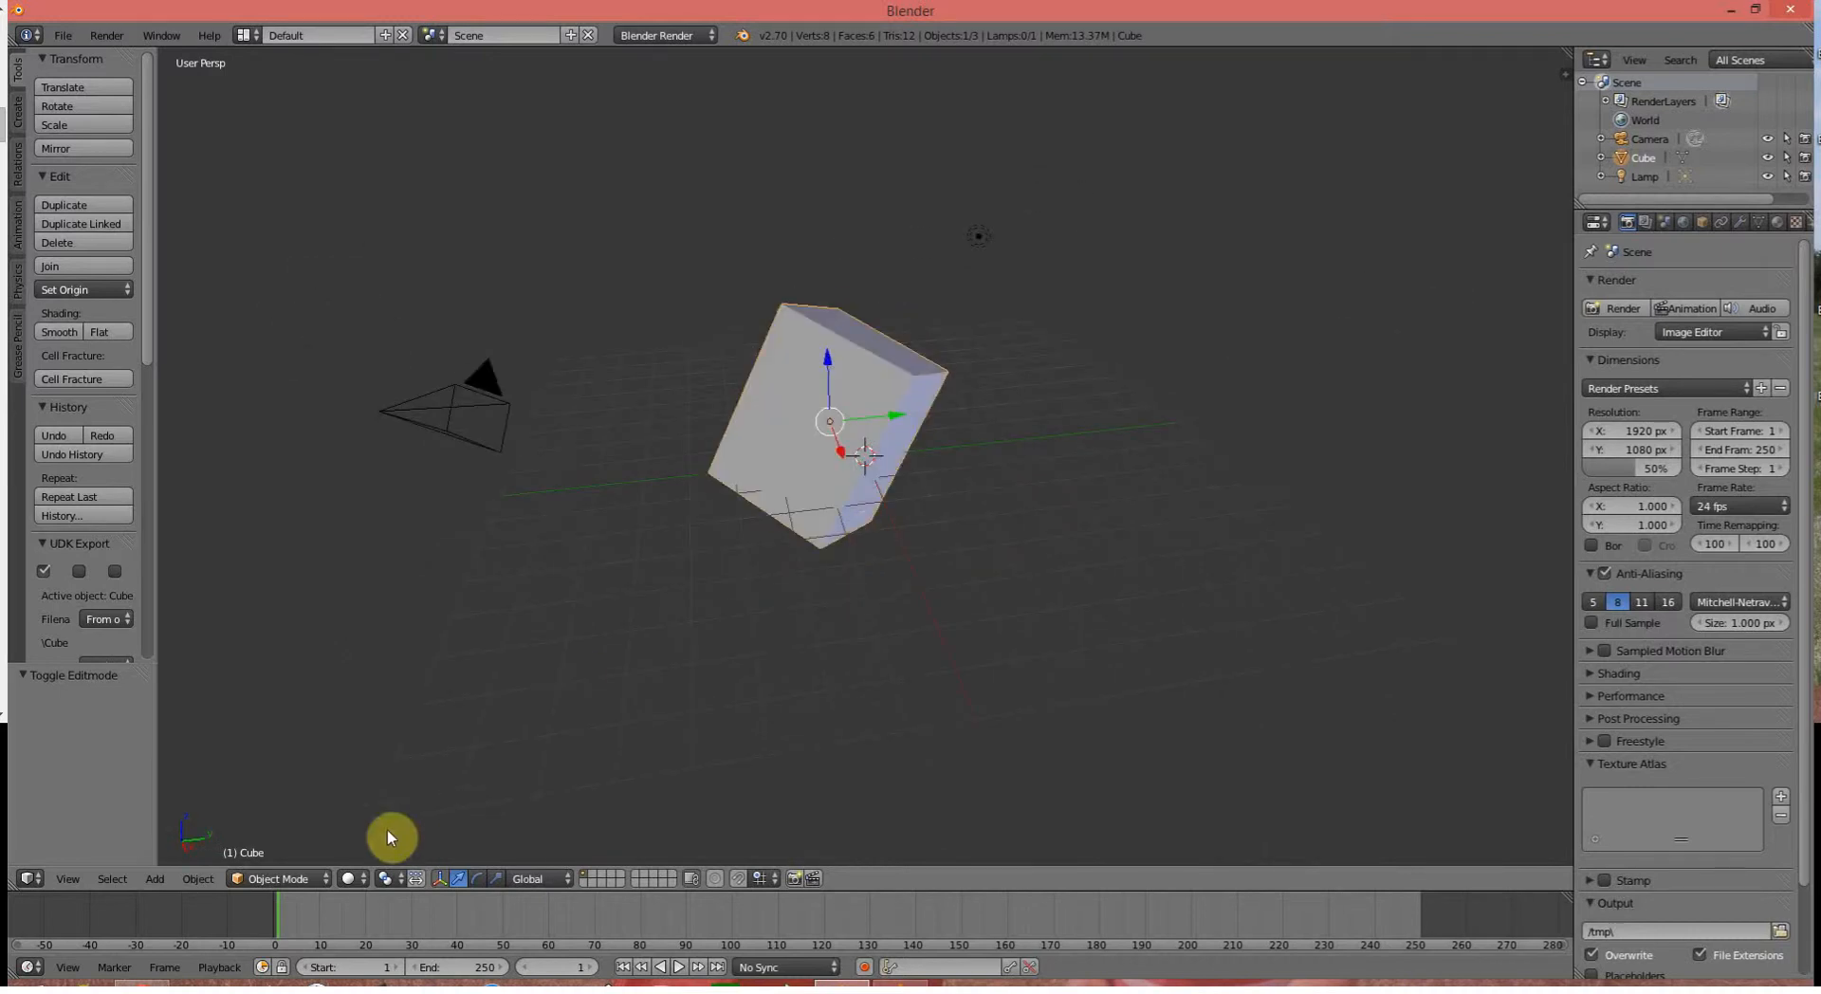
left_click(67, 876)
left_click(70, 853)
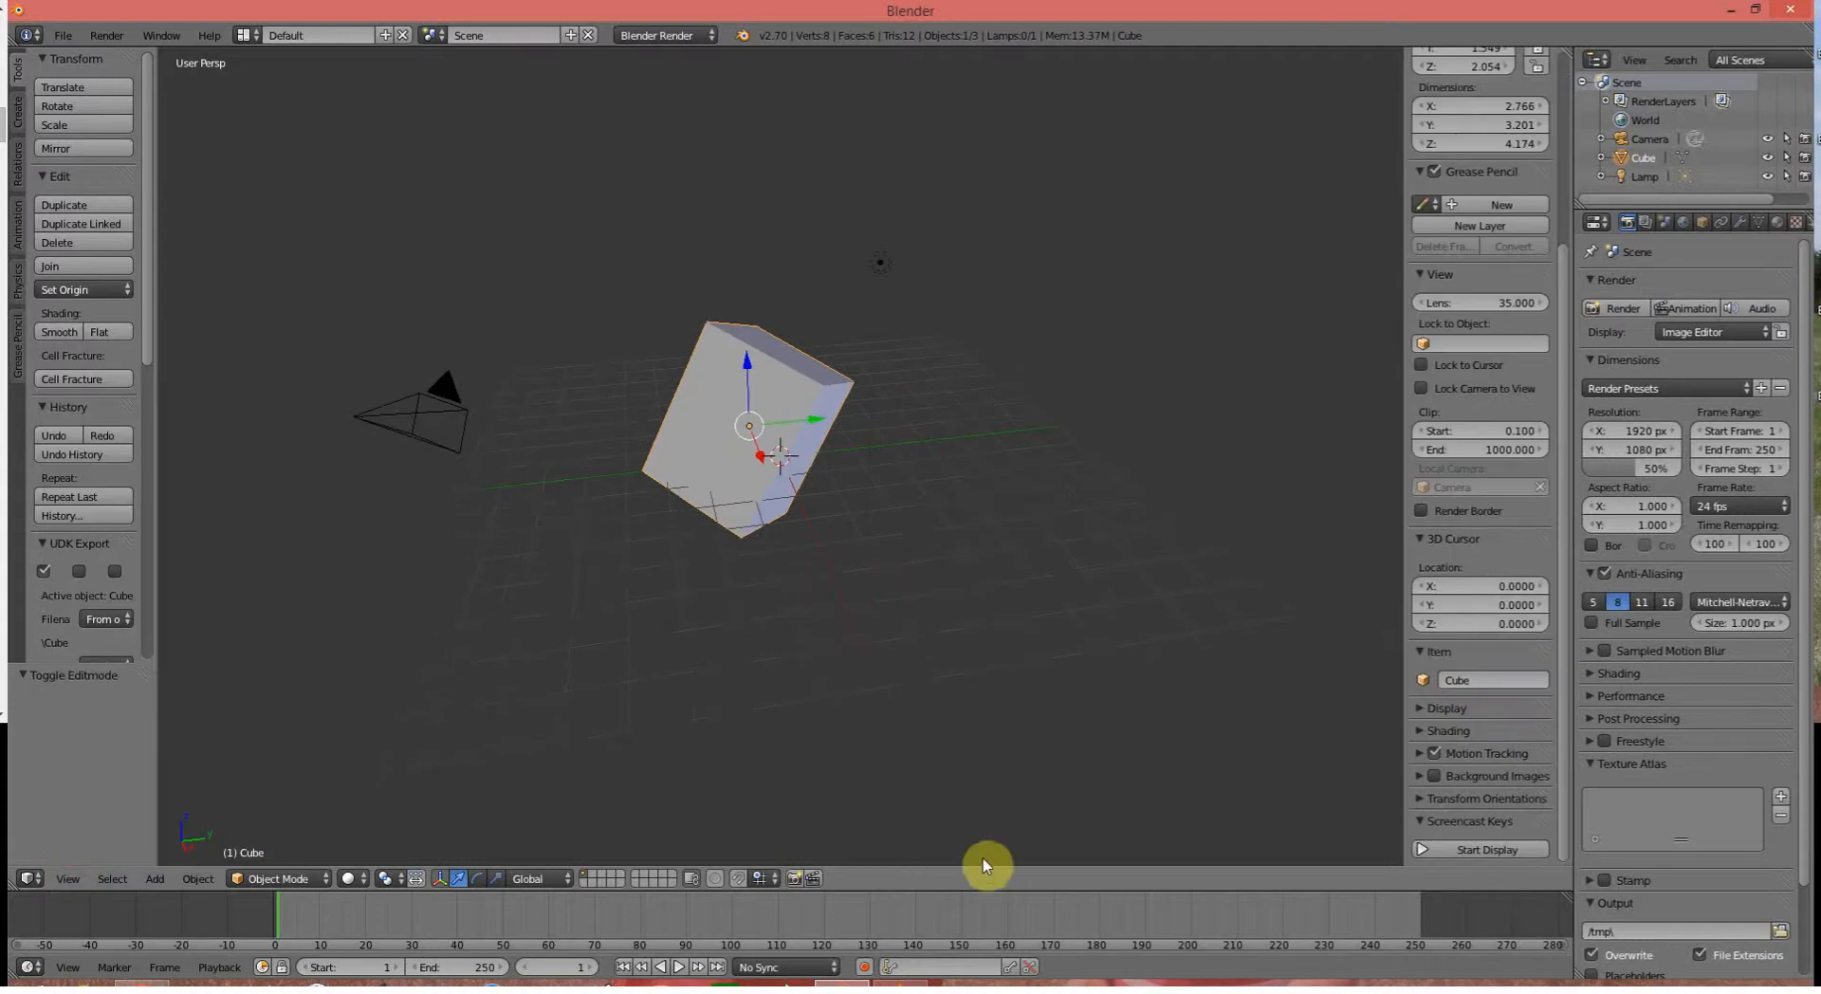
left_click(1486, 850)
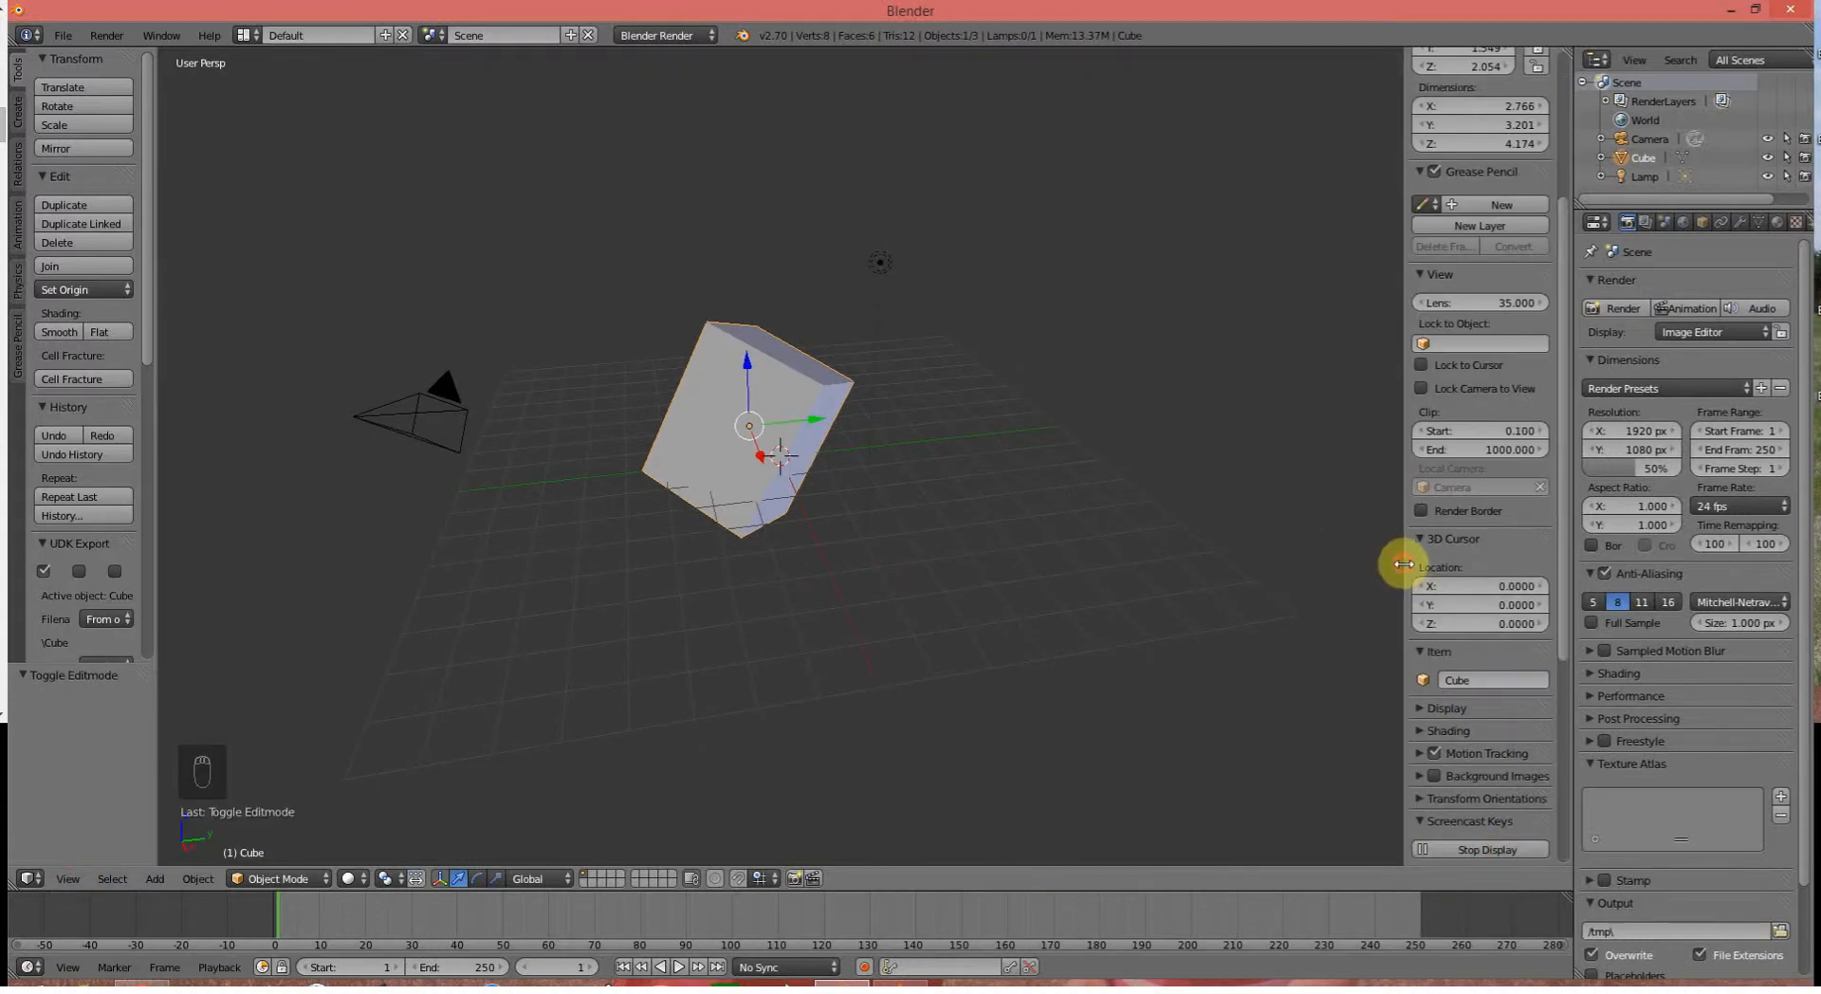
left_click_drag(1403, 563, 1606, 568)
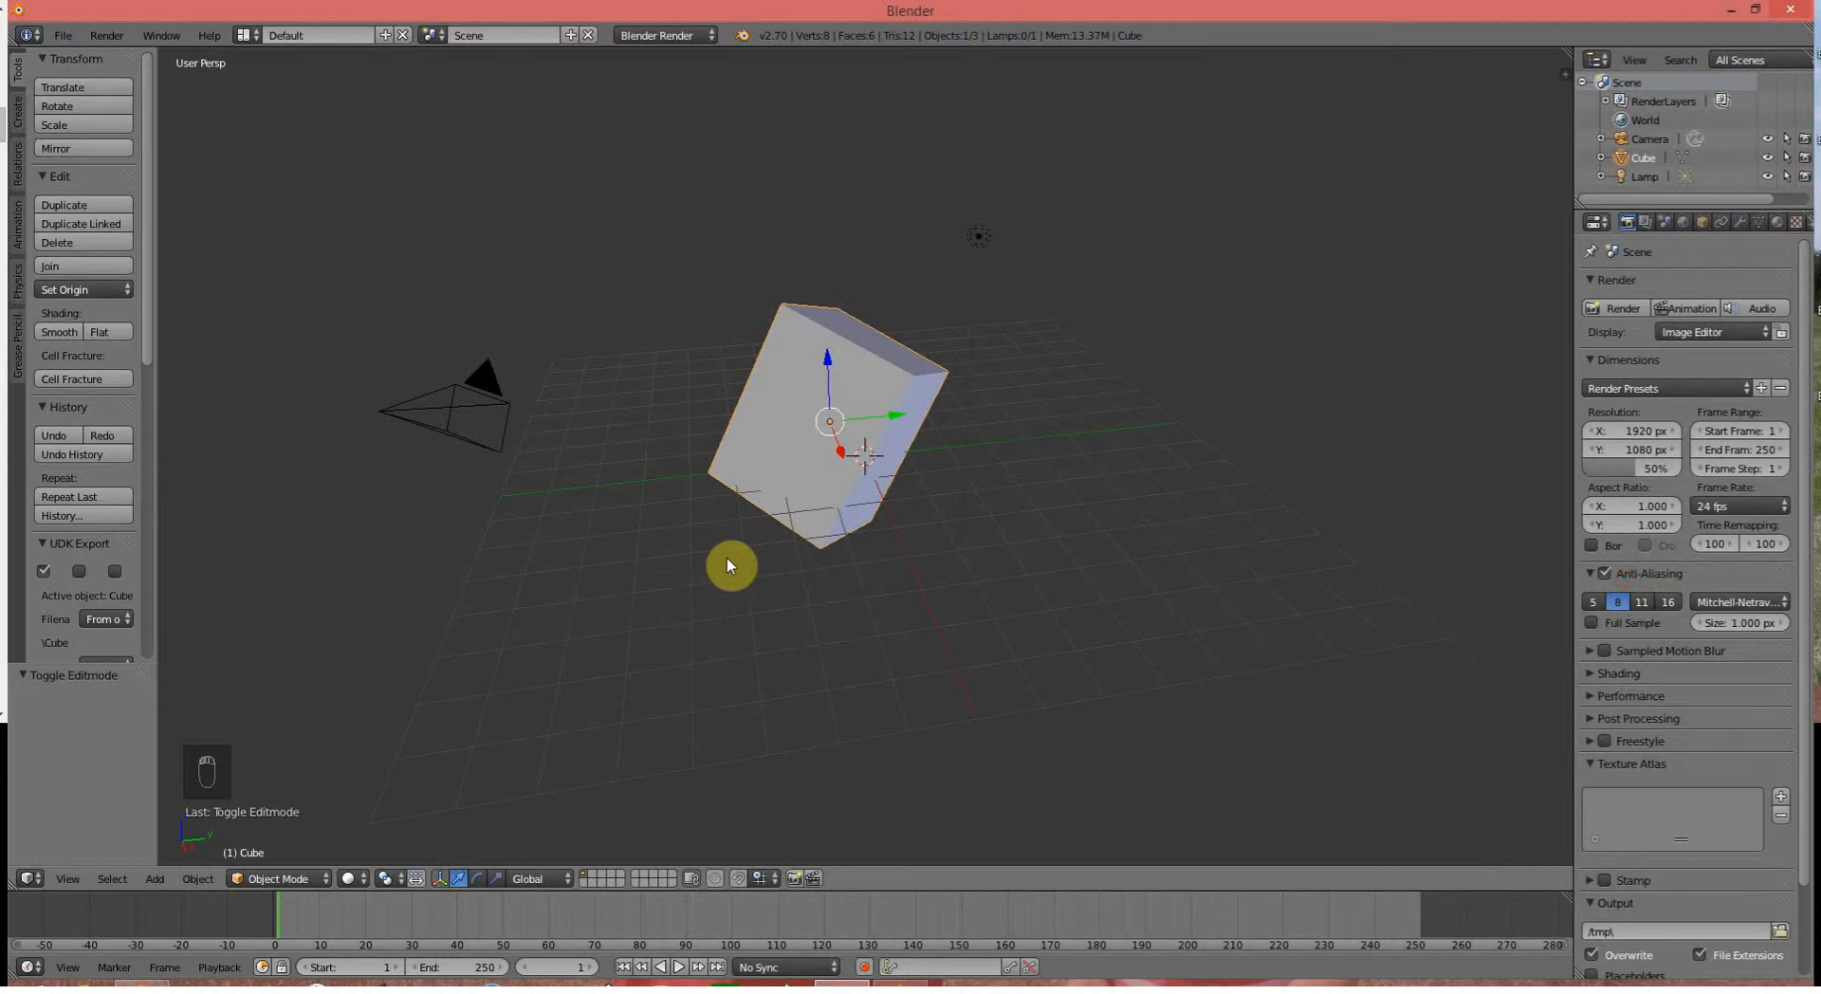
Orbit the perspective view horizontally around the cube in fixed increments, first one way and back the other way
key("KP_6")
key("KP_6")
key("KP_6")
key("KP_6")
key("KP_6")
key("KP_6")
key("KP_6")
key("KP_4")
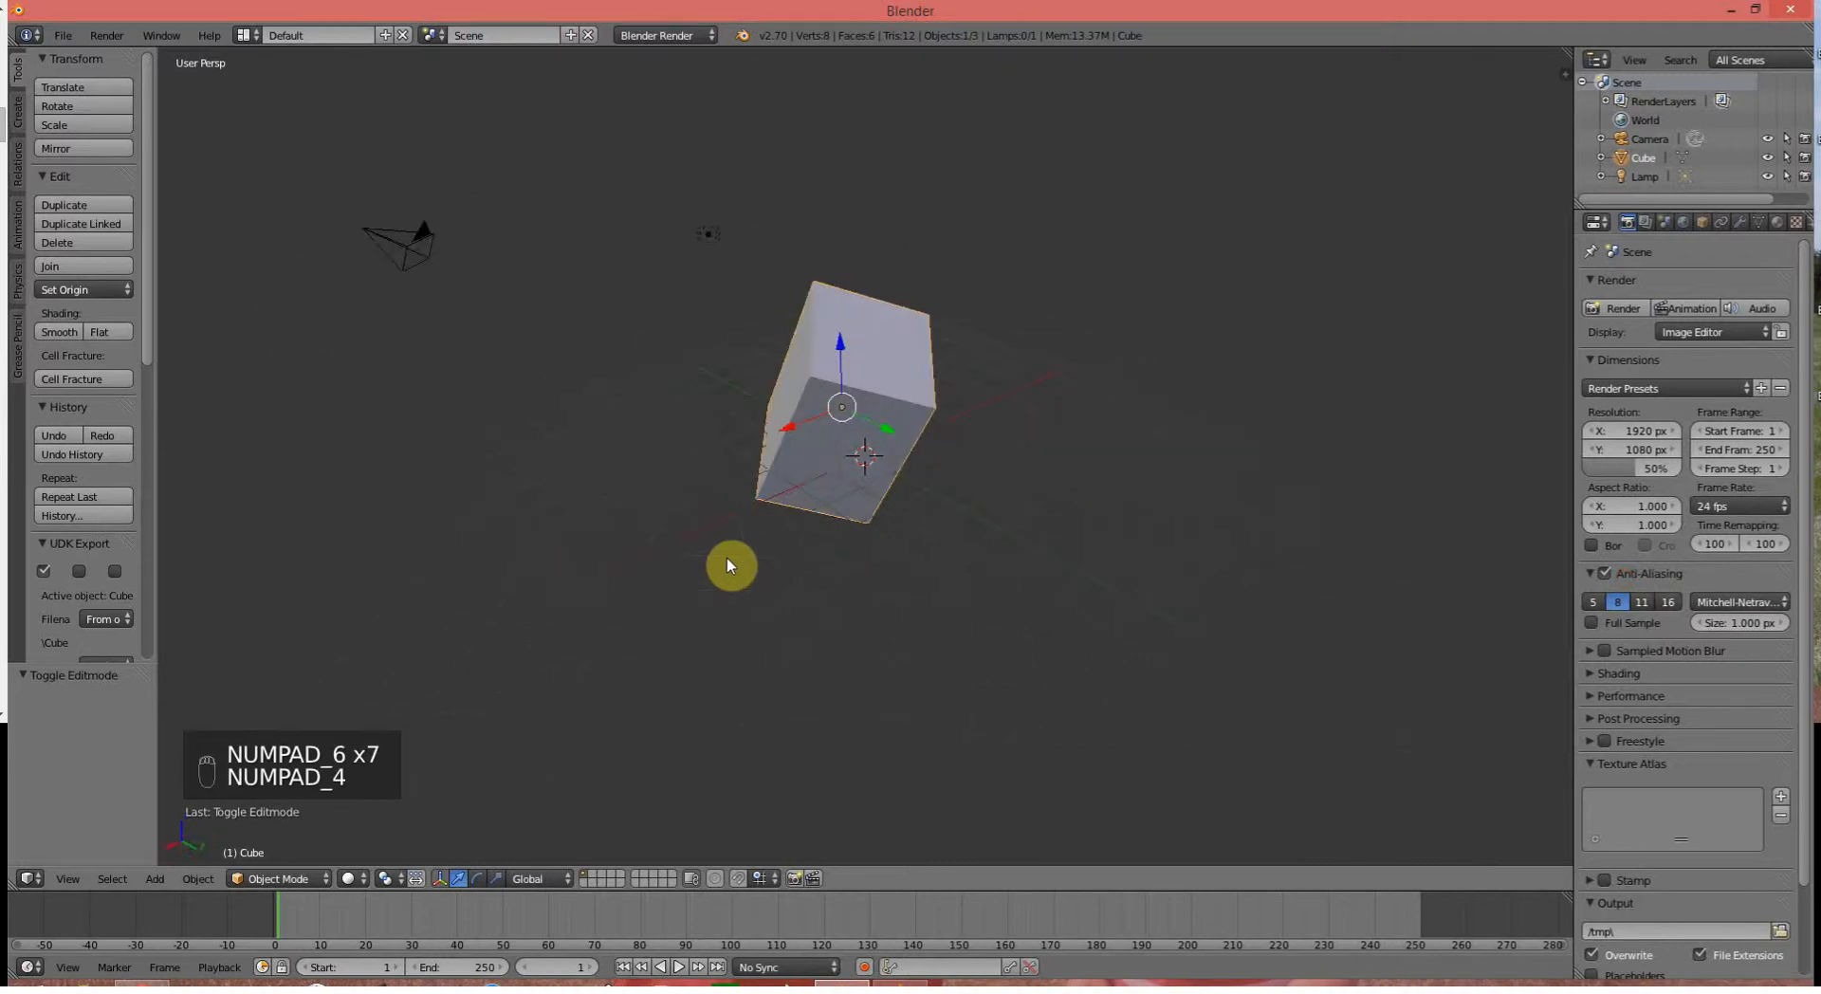
key("KP_4")
key("KP_4")
key("KP_4")
key("KP_4")
key("KP_4")
key("KP_4")
key("KP_4")
key("KP_4")
key("KP_4")
key("KP_4")
key("KP_4")
key("KP_4")
key("KP_4")
key("KP_4")
key("KP_4")
key("KP_4")
key("KP_4")
key("KP_4")
key("KP_4")
key("KP_4")
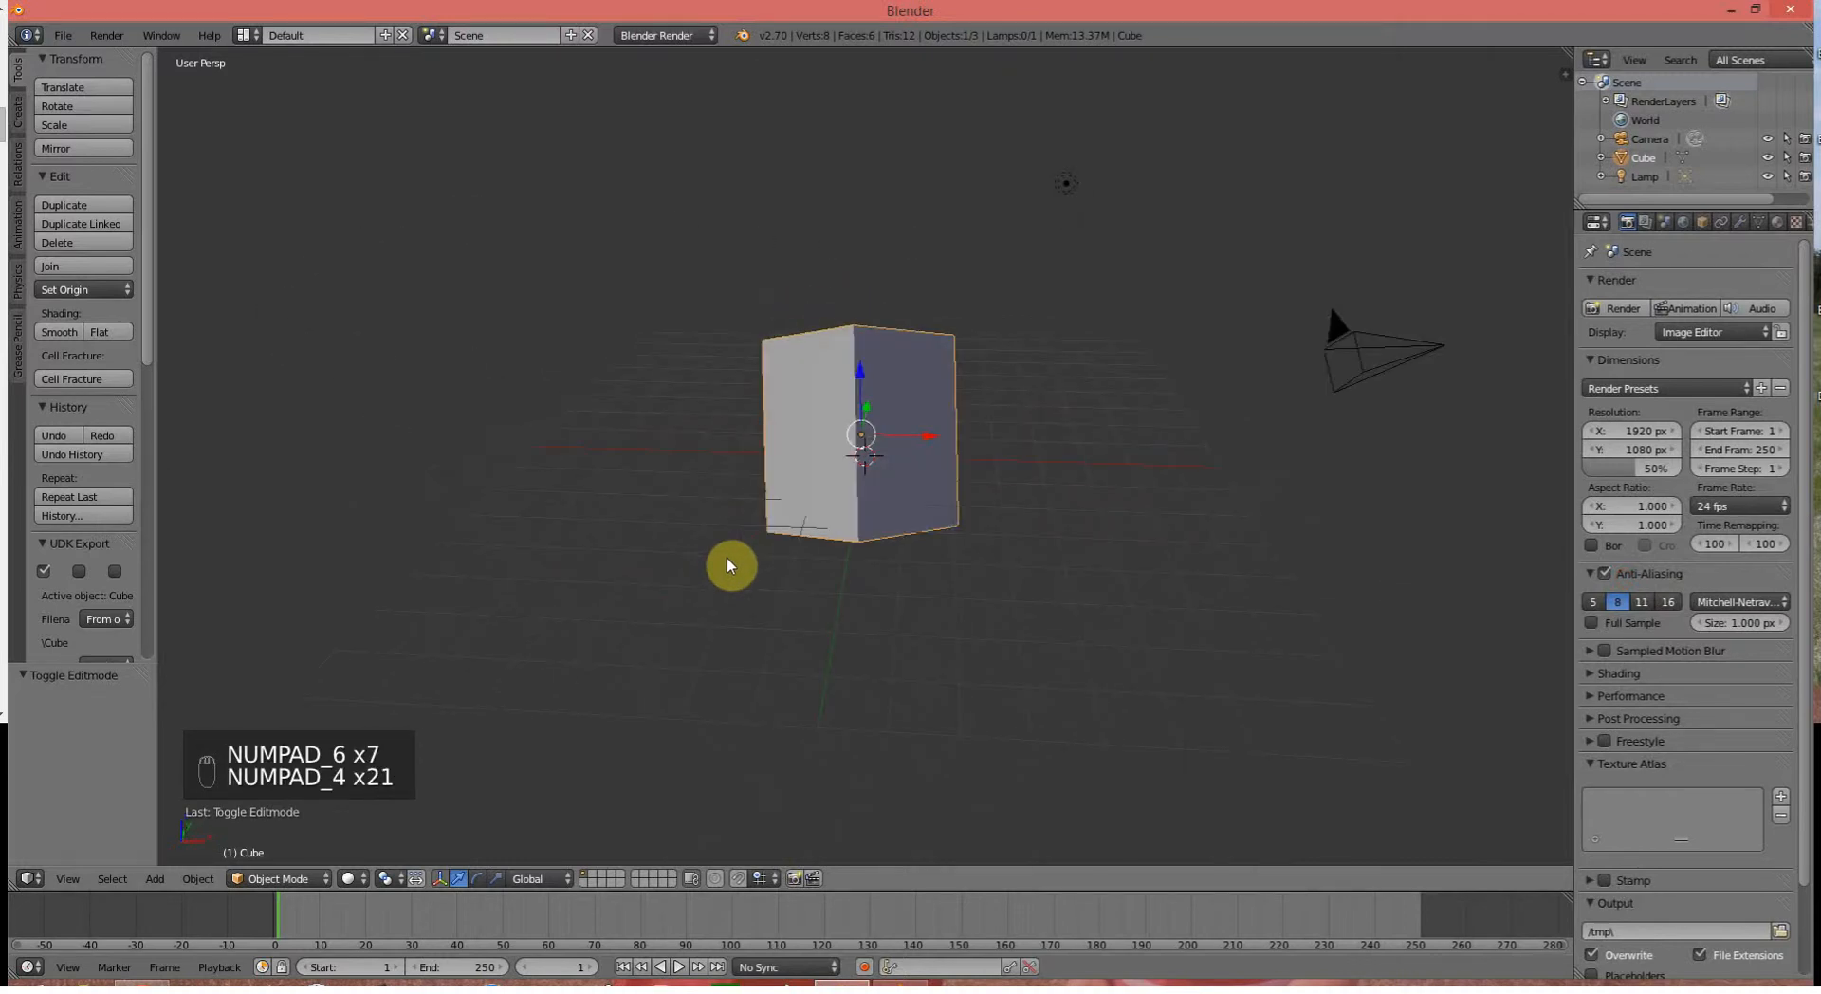
Orbit the view vertically in fixed increments to inspect the cube from above and below
key("KP_8")
key("KP_8")
key("KP_8")
key("KP_8")
key("KP_8")
key("KP_8")
key("KP_8")
key("KP_8")
key("KP_2")
key("KP_2")
key("KP_2")
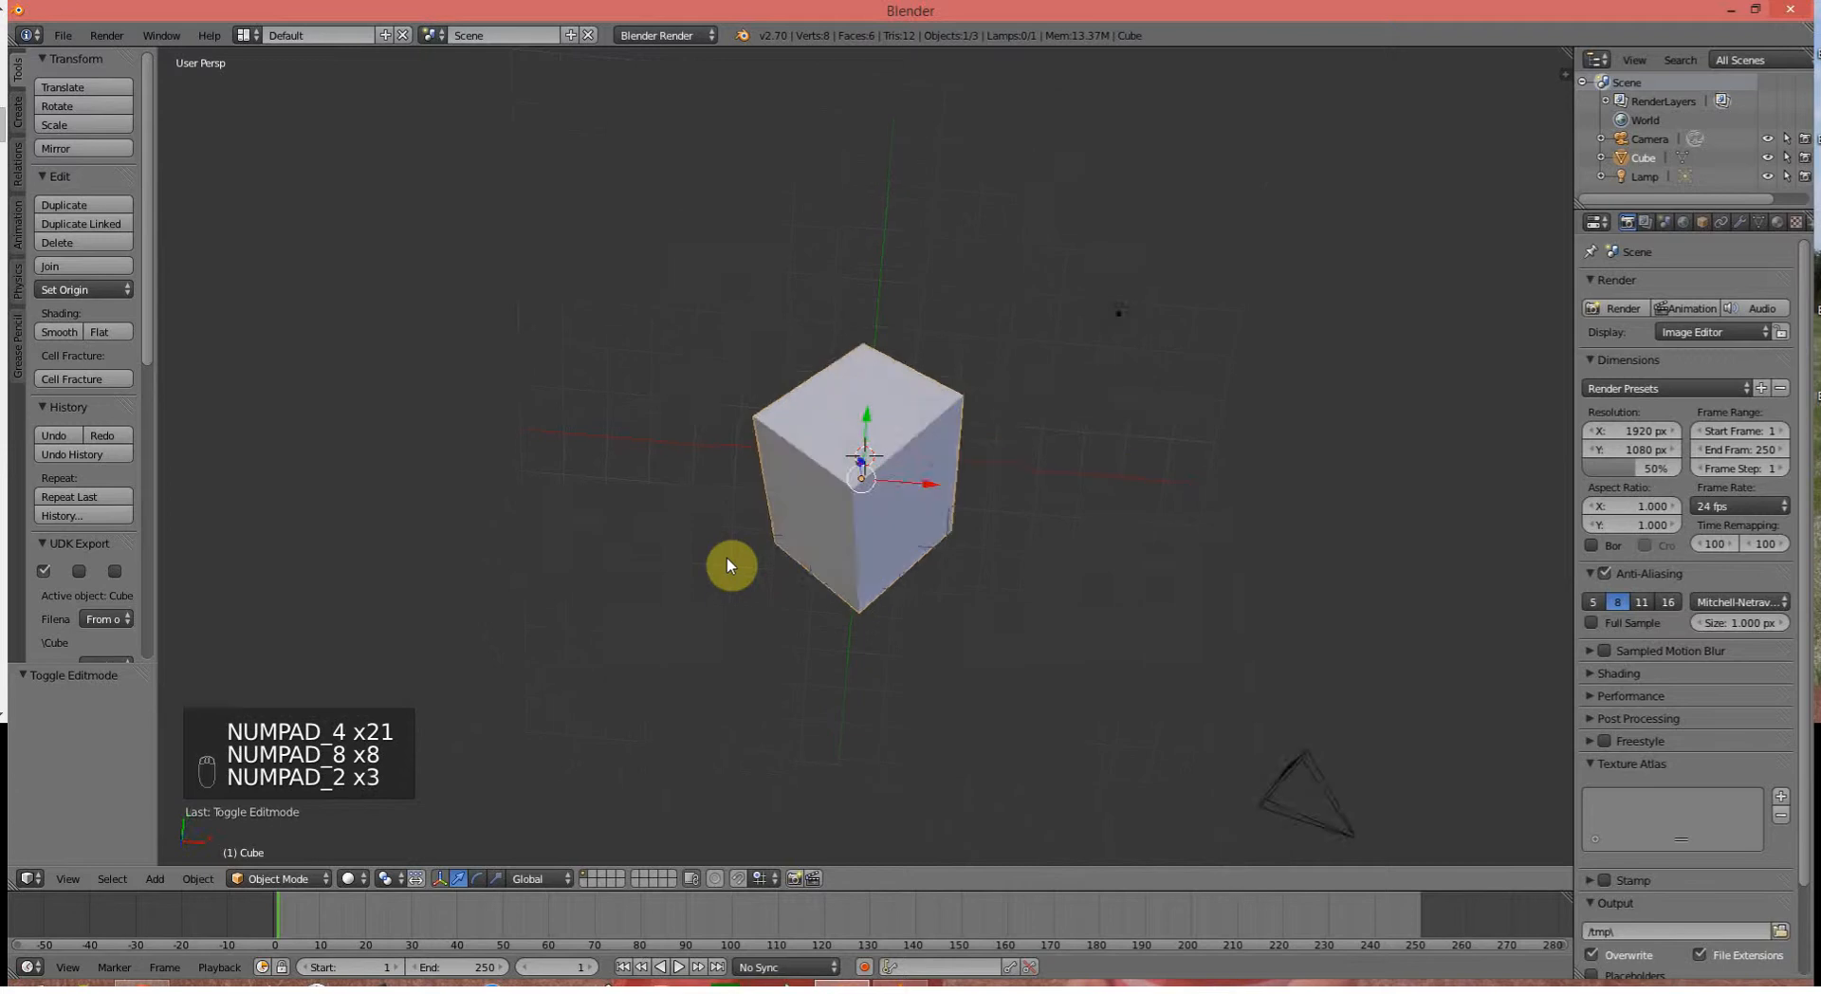
key("KP_2")
key("KP_2")
key("KP_2")
key("KP_2")
key("KP_2")
key("KP_2")
key("KP_2")
key("KP_2")
key("KP_2")
key("KP_2")
key("KP_8")
key("KP_8")
key("KP_8")
key("KP_8")
Orbit the view horizontally in fixed increments to inspect the cube's side facing the camera
key("KP_6")
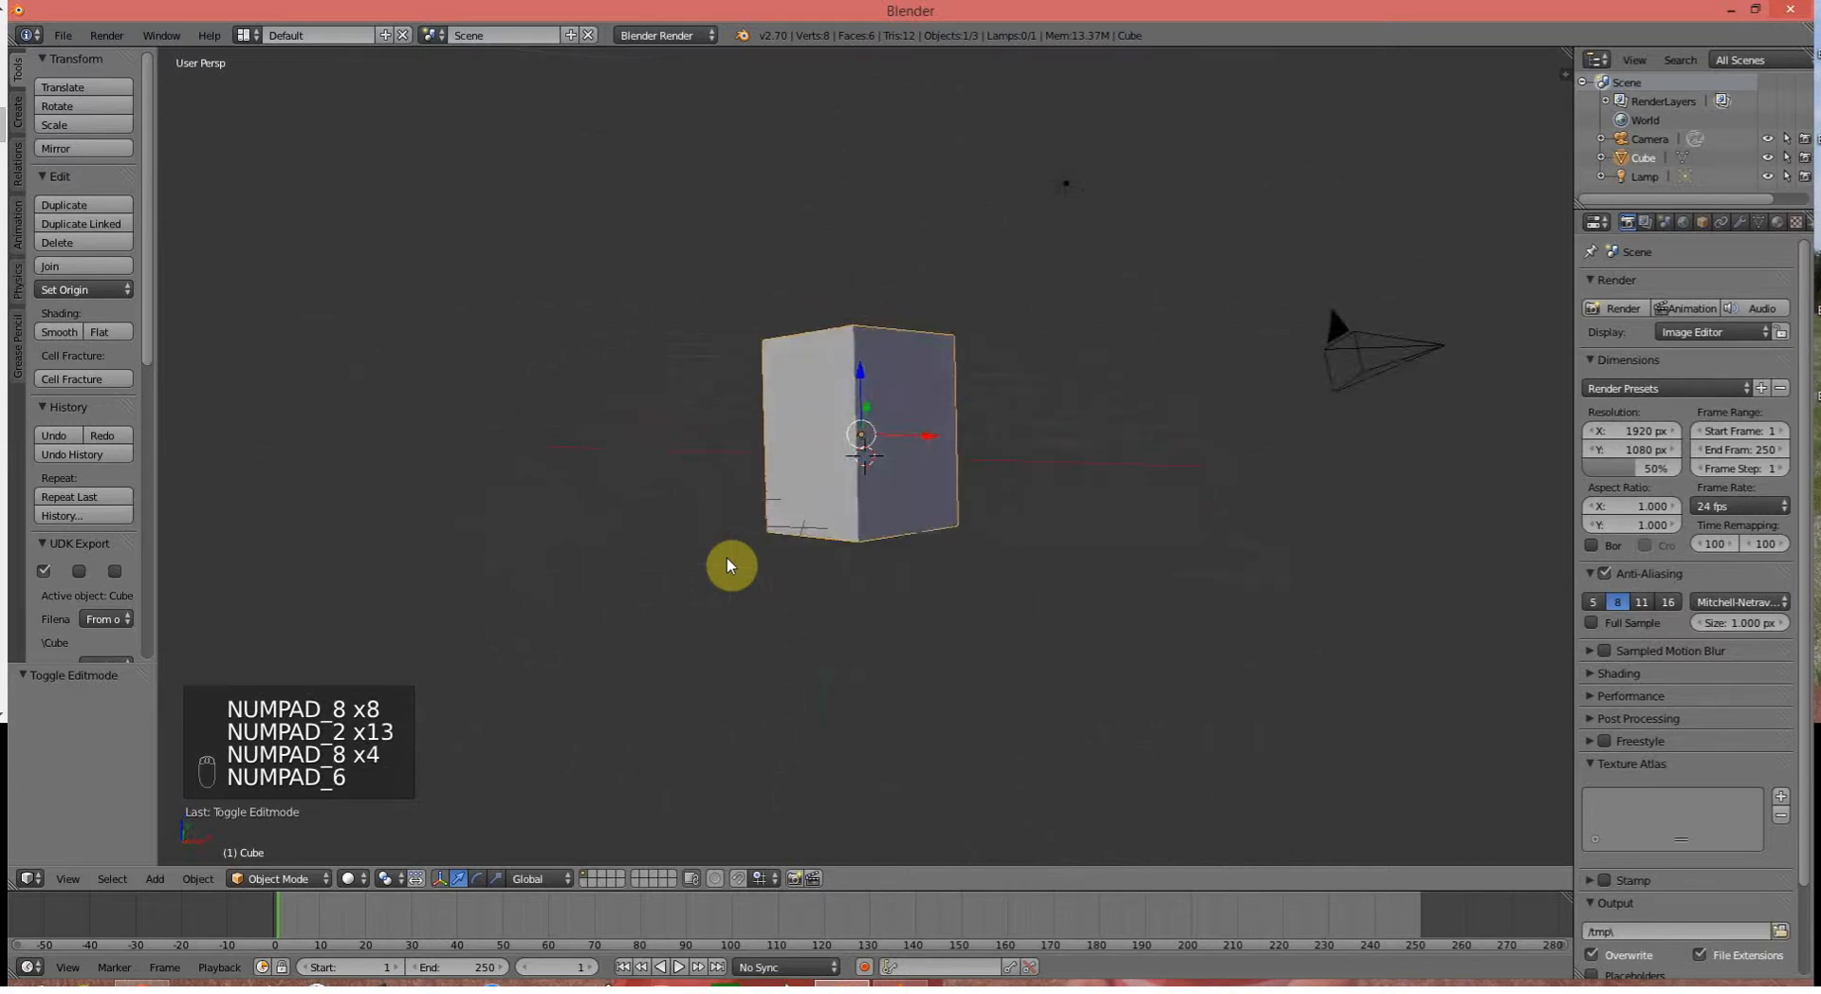
key("KP_6")
key("KP_6")
key("KP_6")
key("KP_6")
key("KP_6")
key("KP_6")
key("KP_6")
key("KP_6")
key("KP_6")
key("KP_6")
key("KP_4")
key("KP_4")
key("KP_4")
key("KP_4")
key("KP_4")
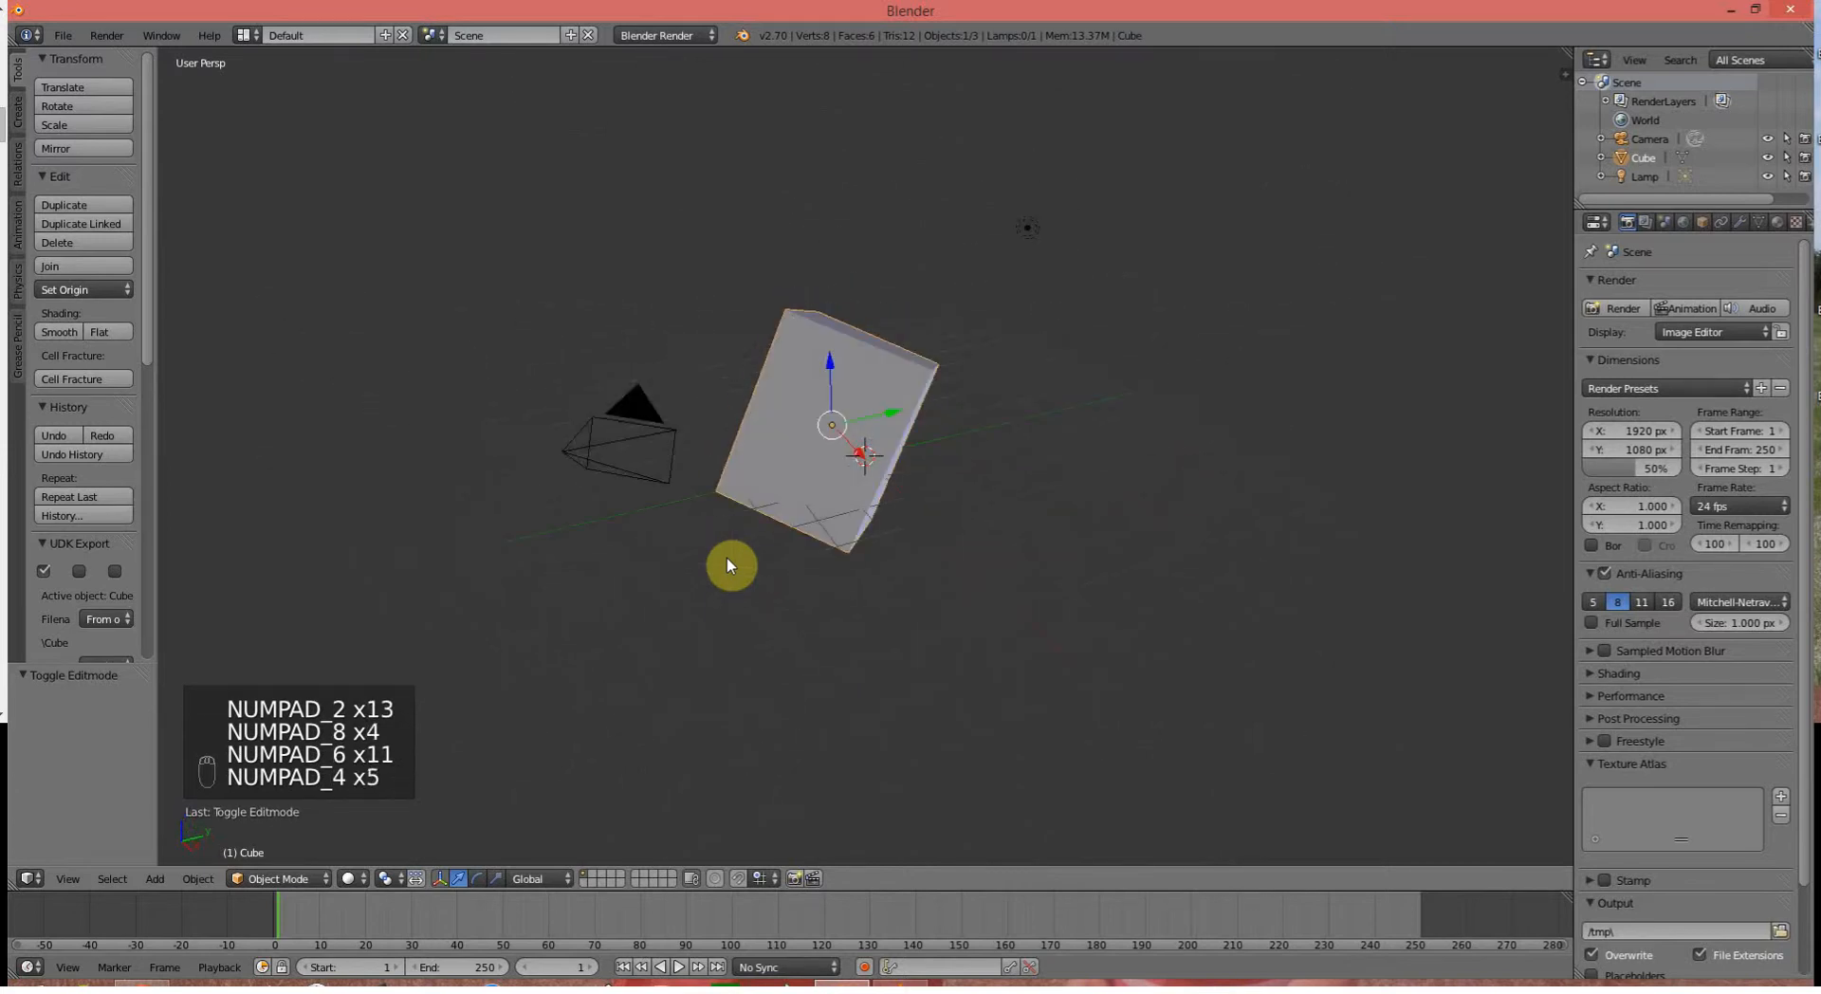
Toggle the view between orthographic and perspective projection, ending in perspective
key("KP_5")
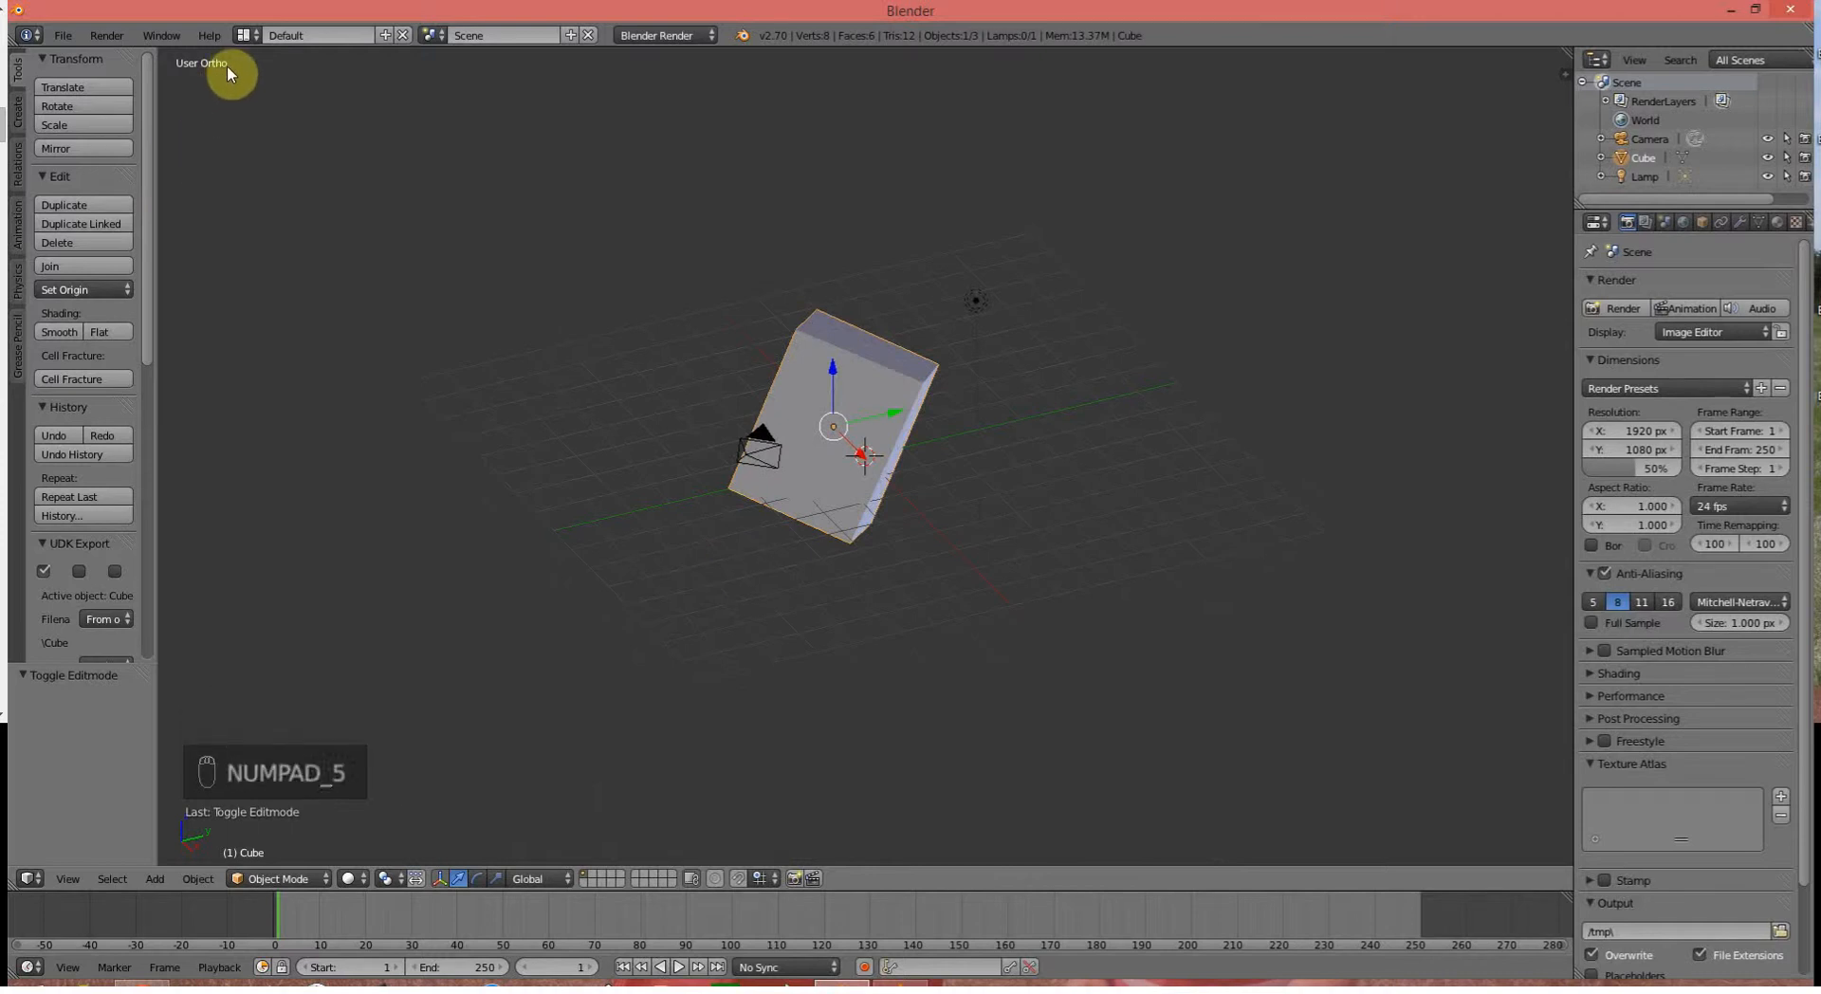
key("KP_5")
key("KP_5")
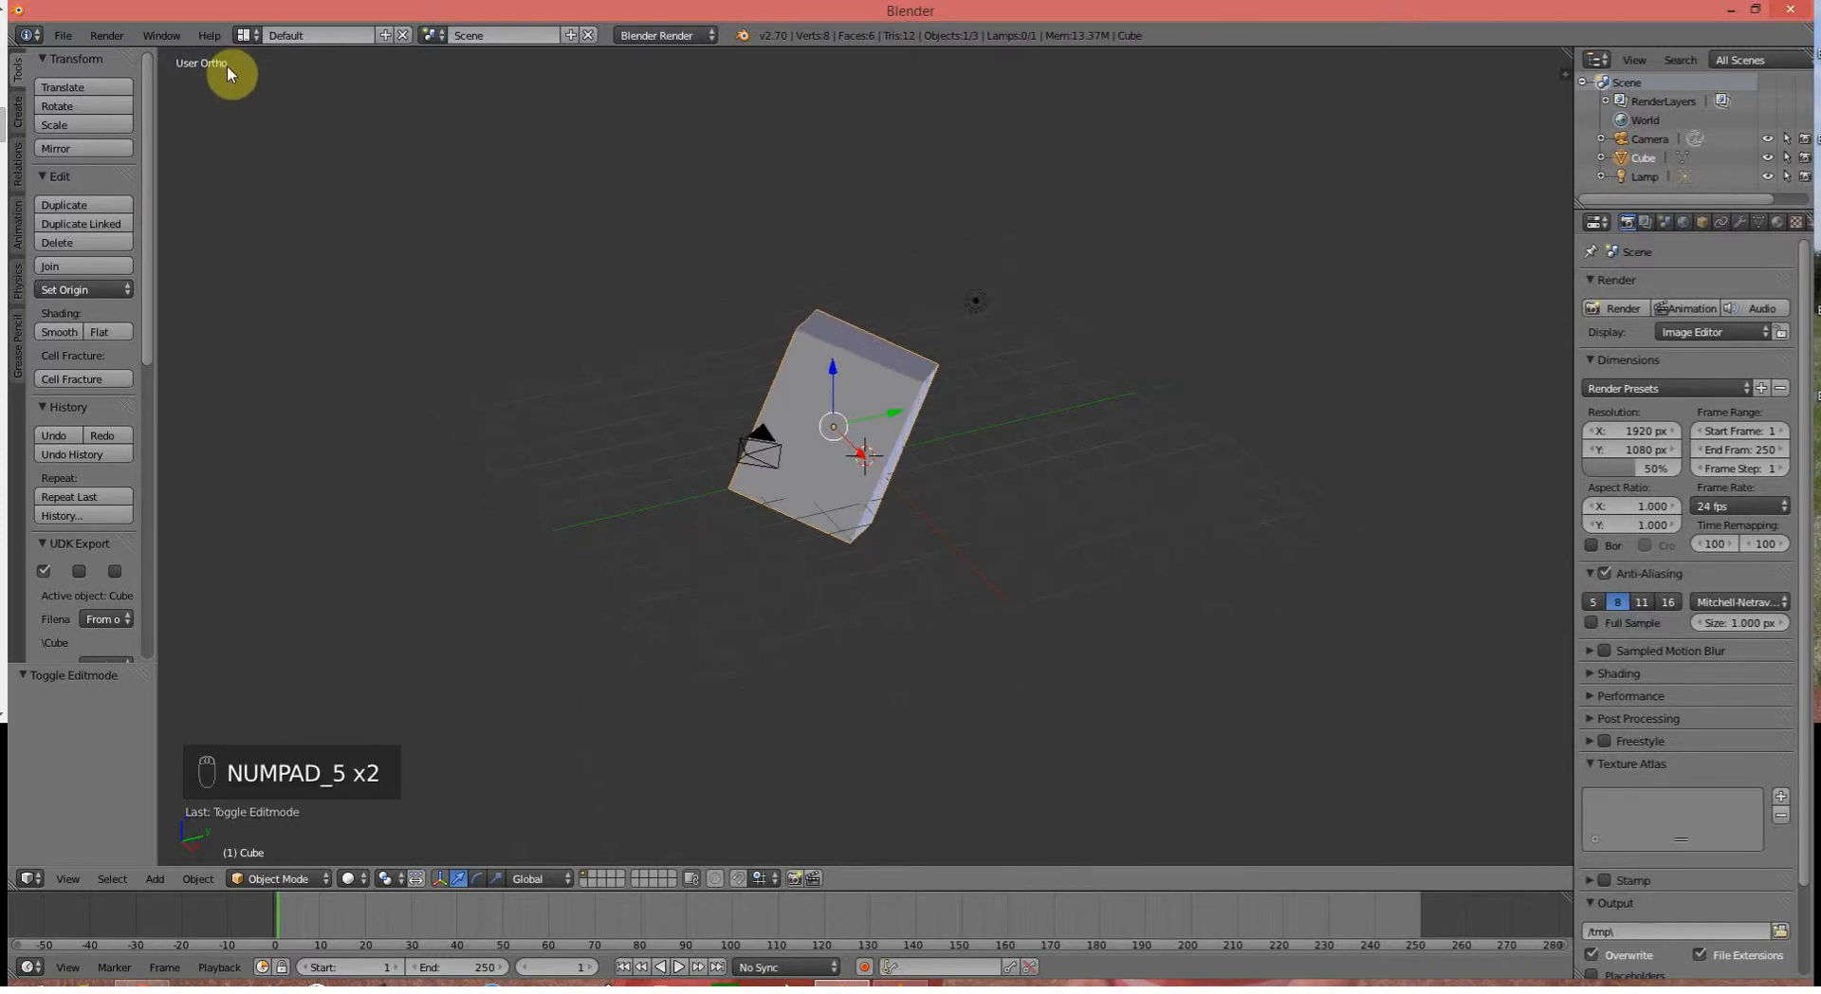
key("KP_5")
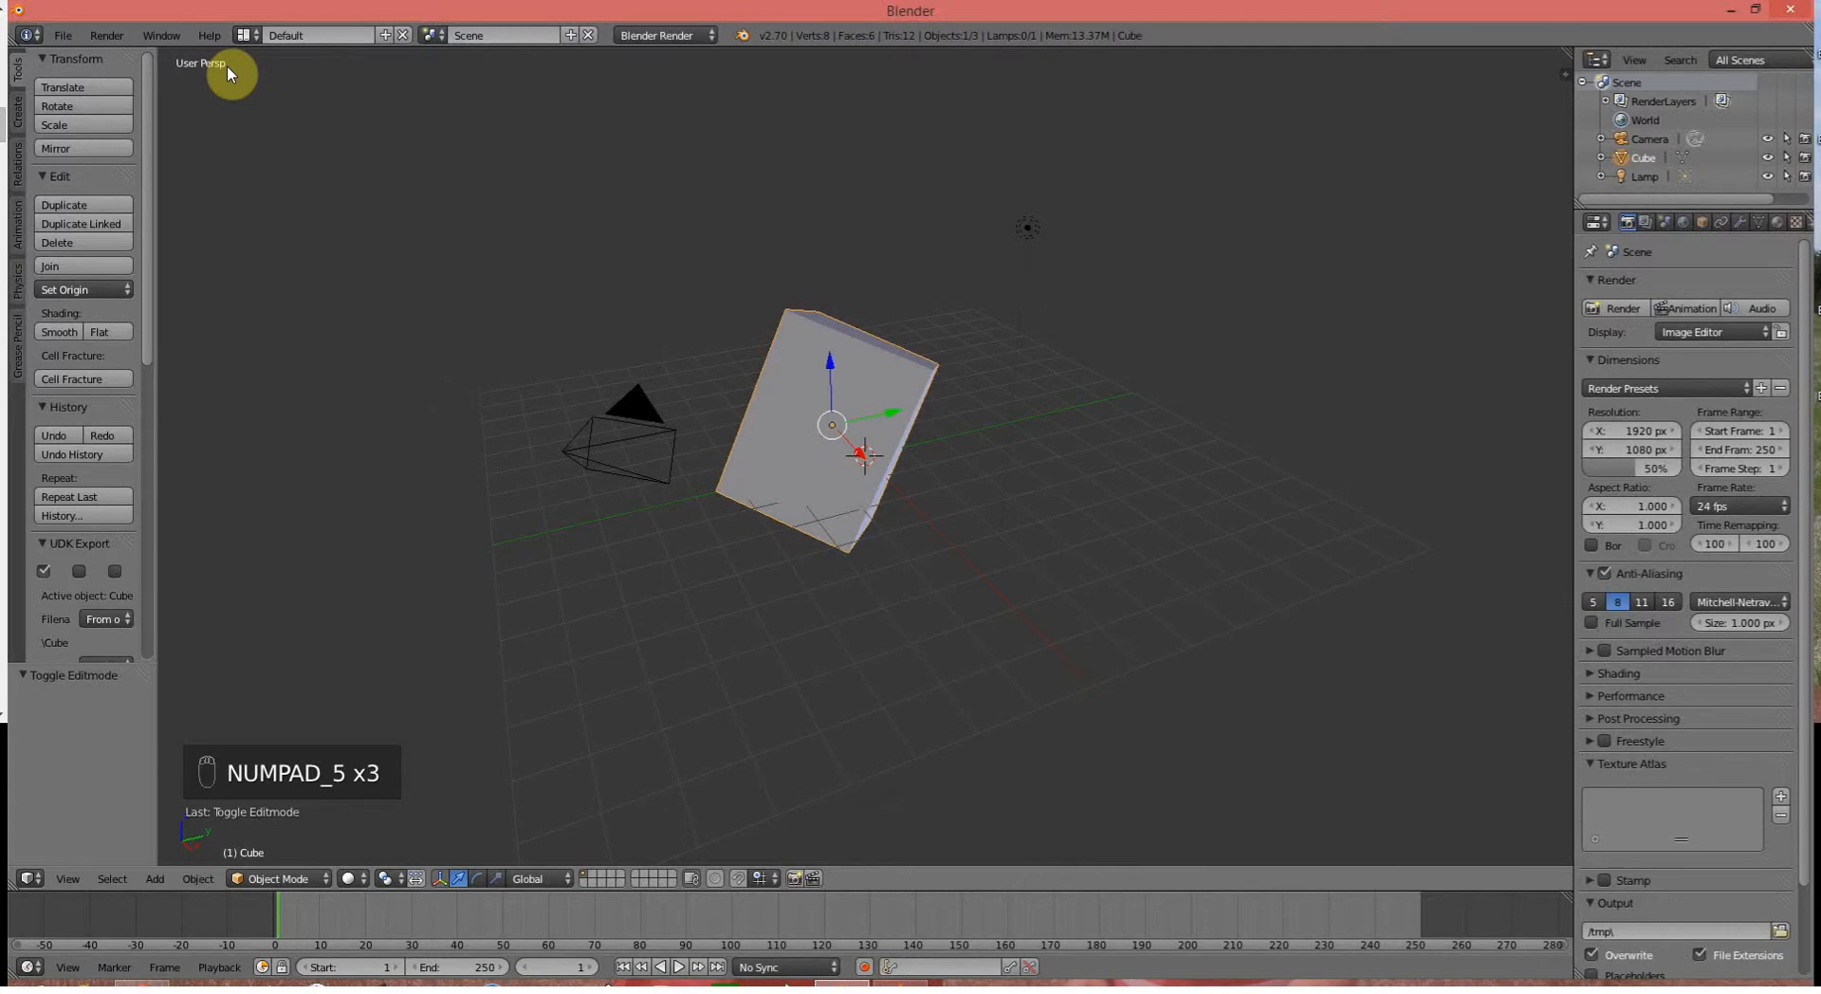
Examine the cube in the Top, Front and Right orthographic views in turn
key("KP_7")
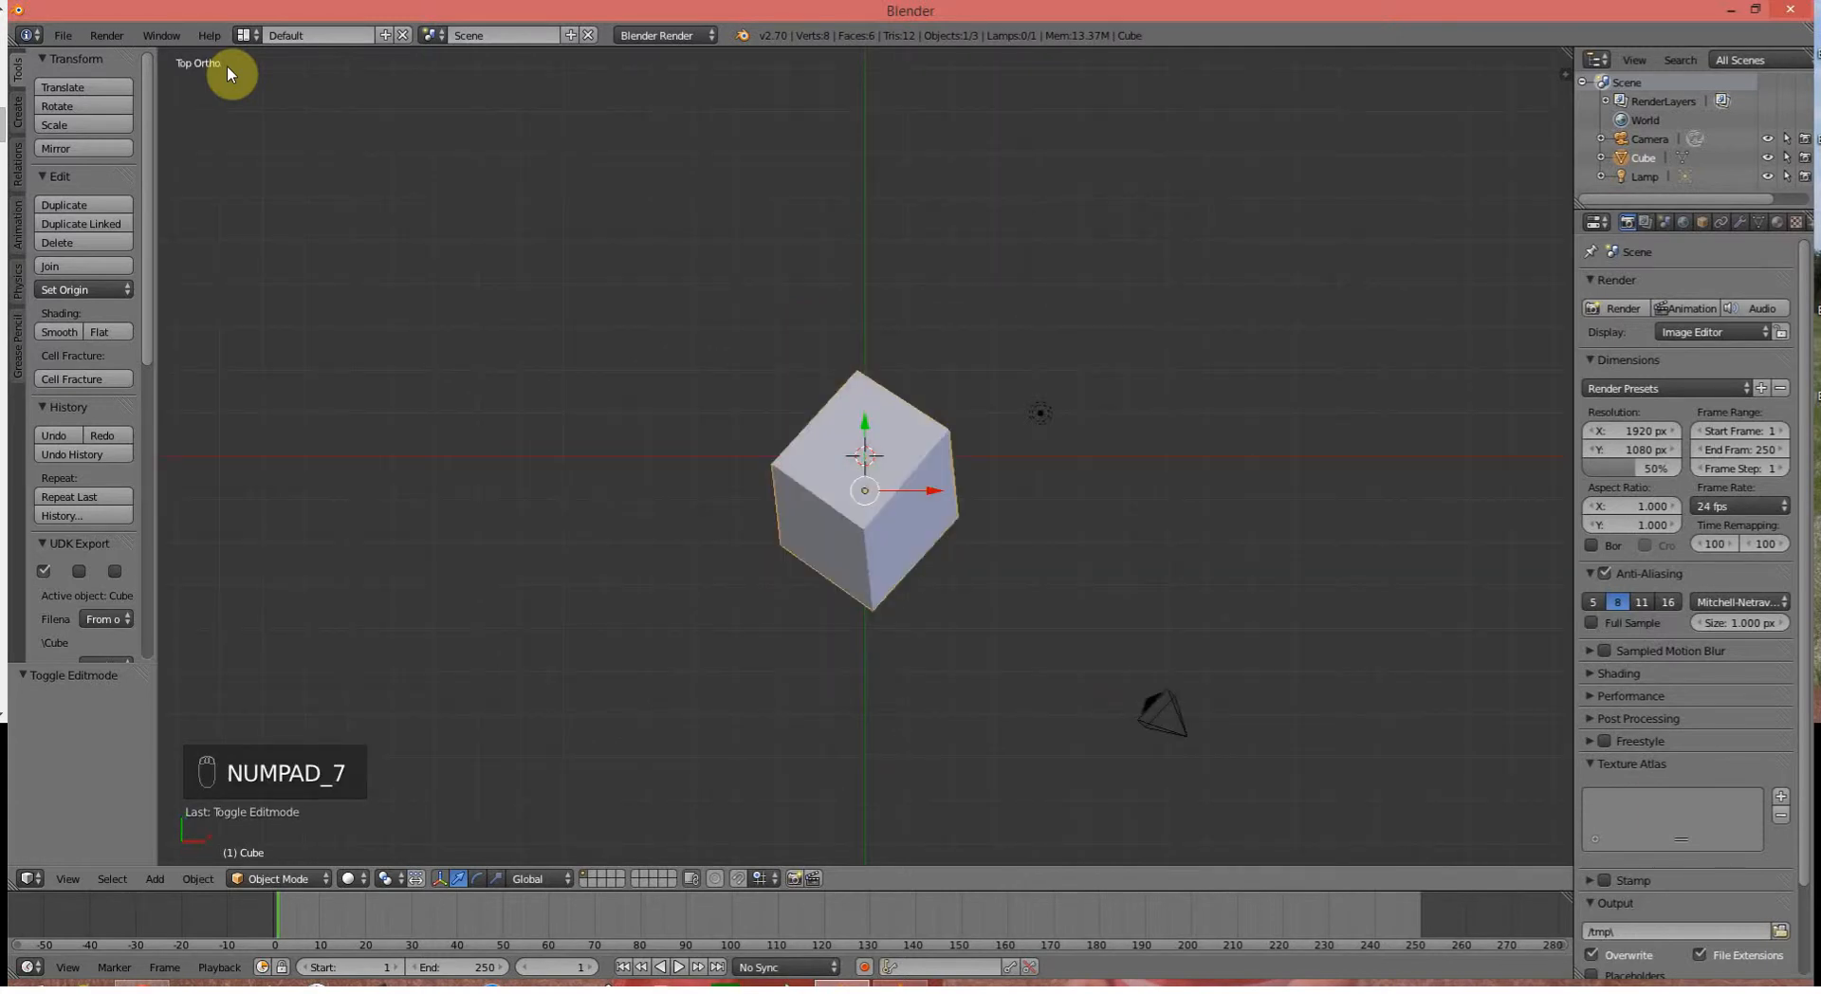
key("KP_1")
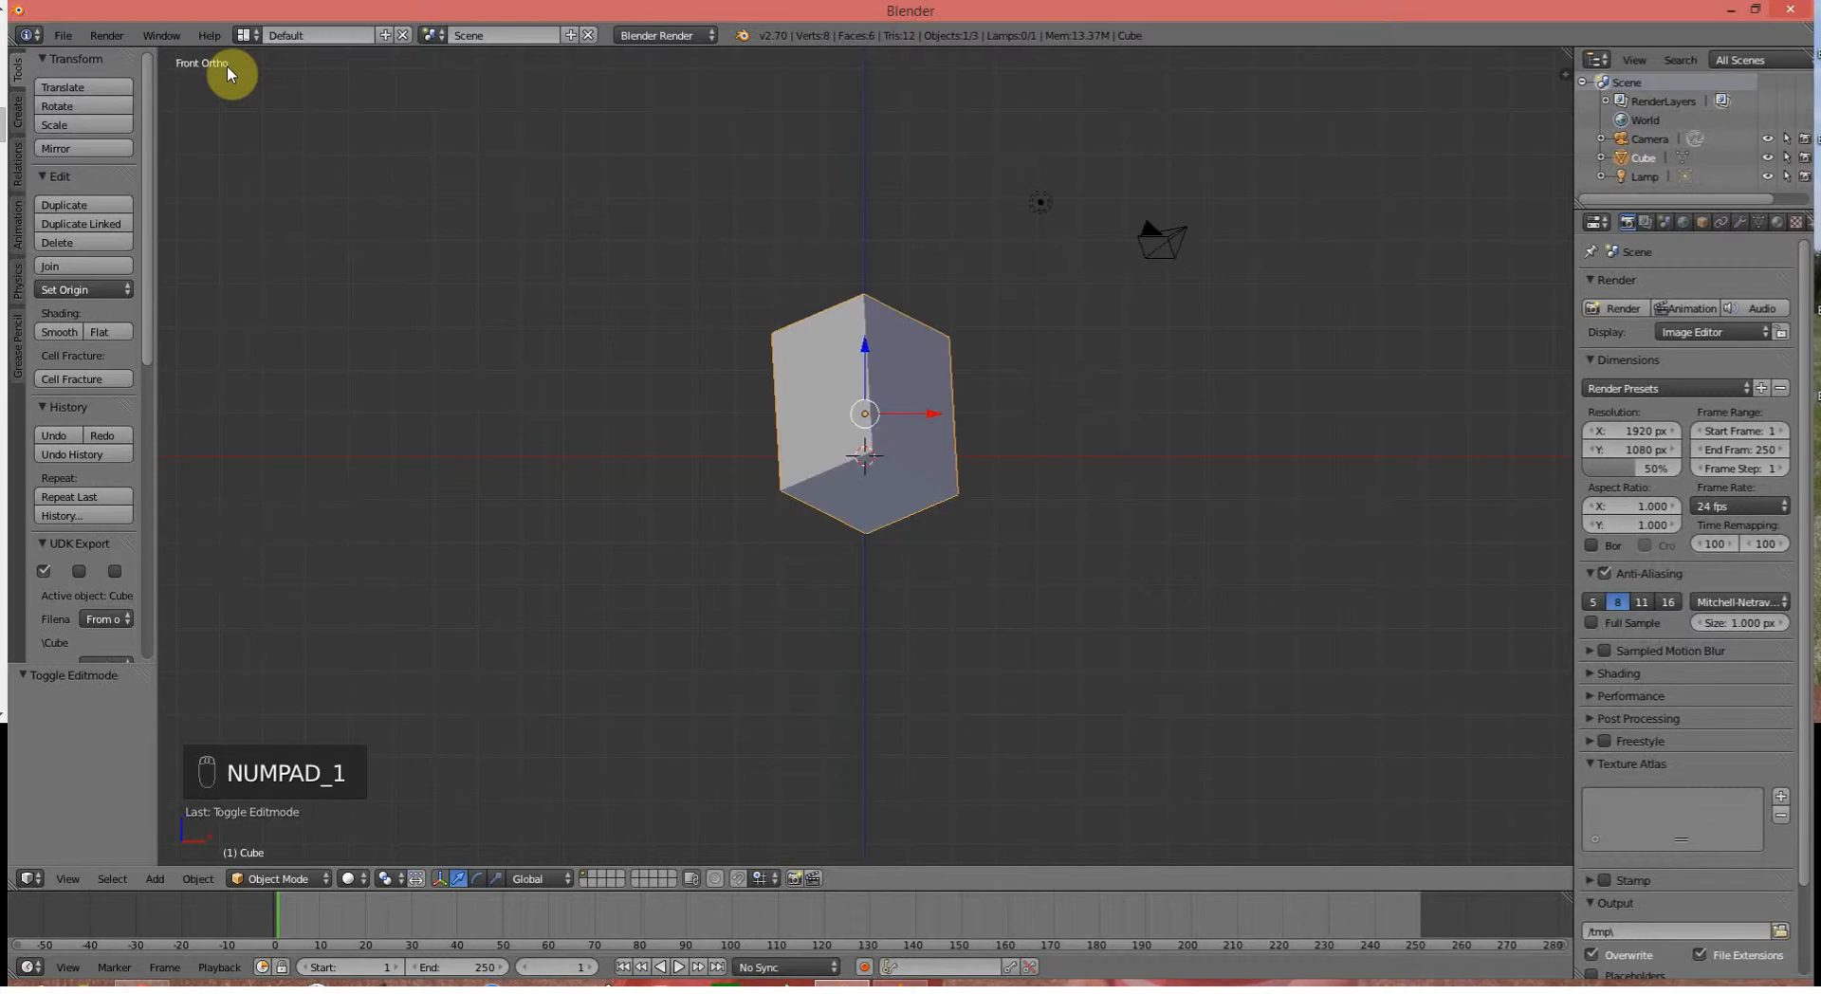
key("KP_3")
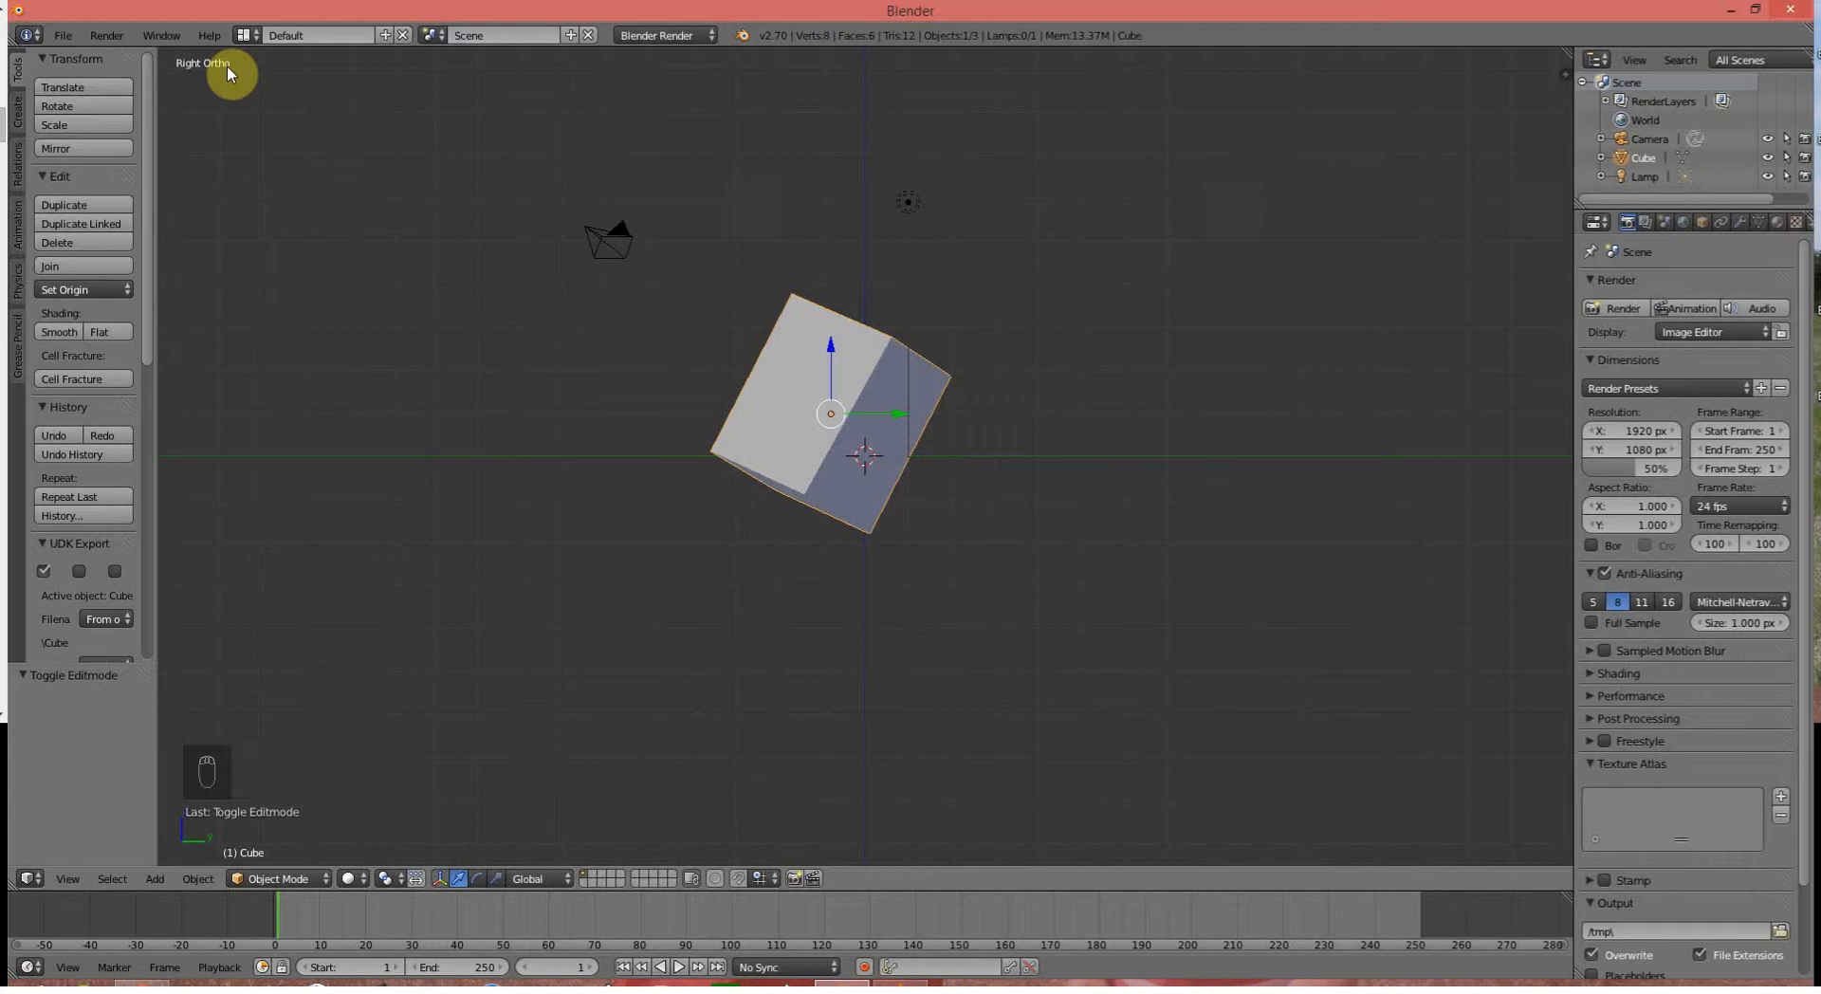
Leave the Right view and orbit around the cube in orthographic projection, first in fixed increments and finally freely
key("KP_8")
key("KP_8")
key("KP_8")
key("KP_4")
key("KP_4")
key("KP_4")
key("KP_4")
key("KP_4")
key("KP_4")
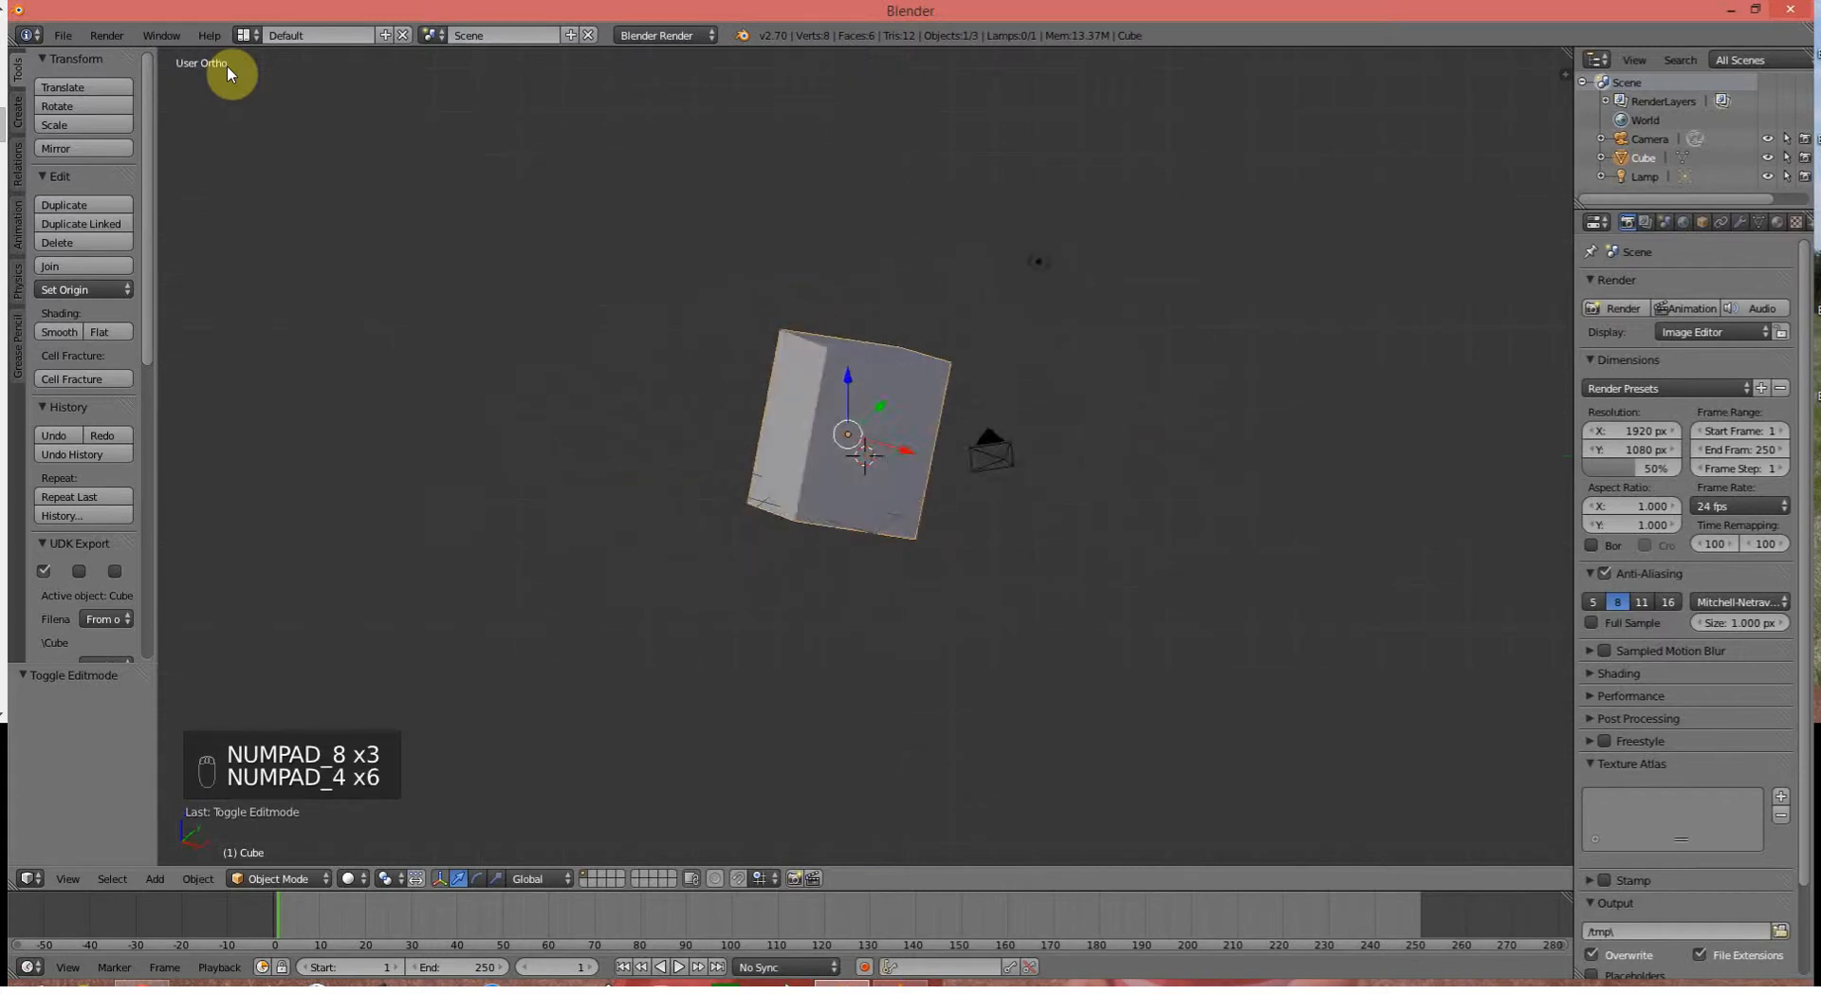
key("KP_6")
key("KP_6")
key("KP_6")
key("KP_6")
key("KP_6")
key("KP_2")
key("KP_2")
key("KP_2")
key("KP_4")
key("KP_4")
key("KP_4")
key("KP_8")
key("KP_8")
key("KP_8")
key("KP_6")
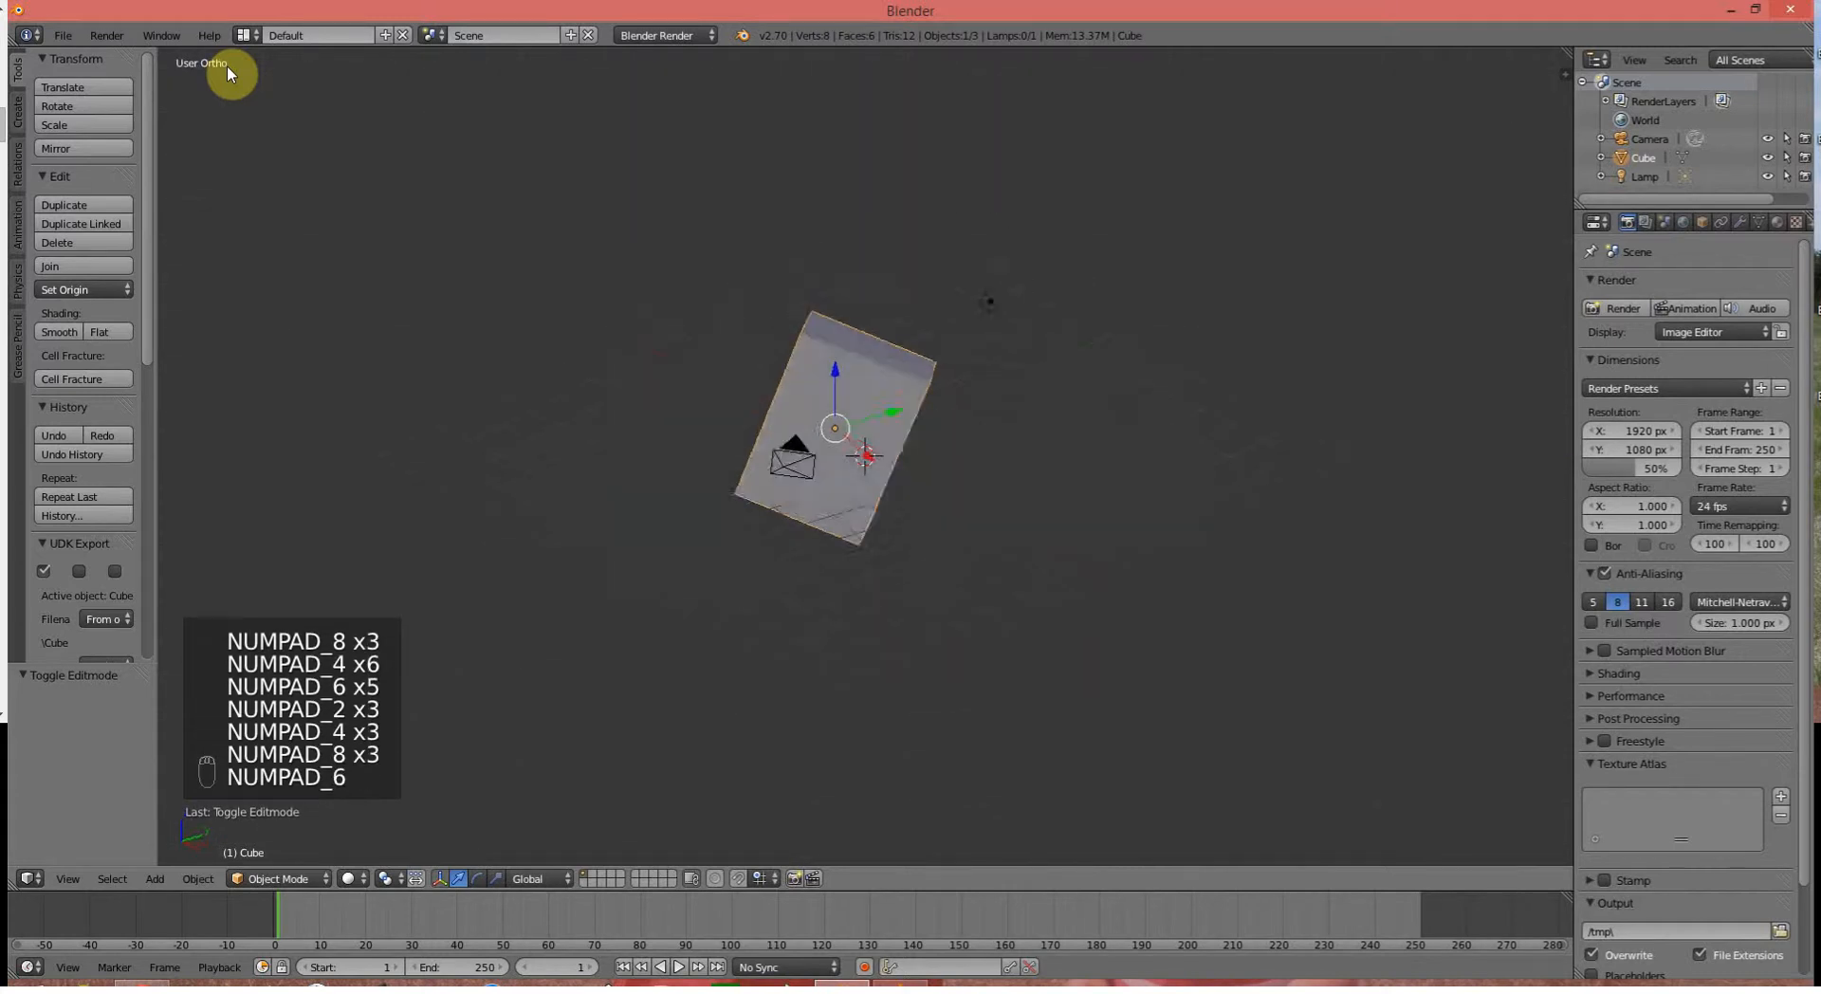
key("KP_4")
key("KP_4")
key("KP_4")
key("KP_4")
key("KP_4")
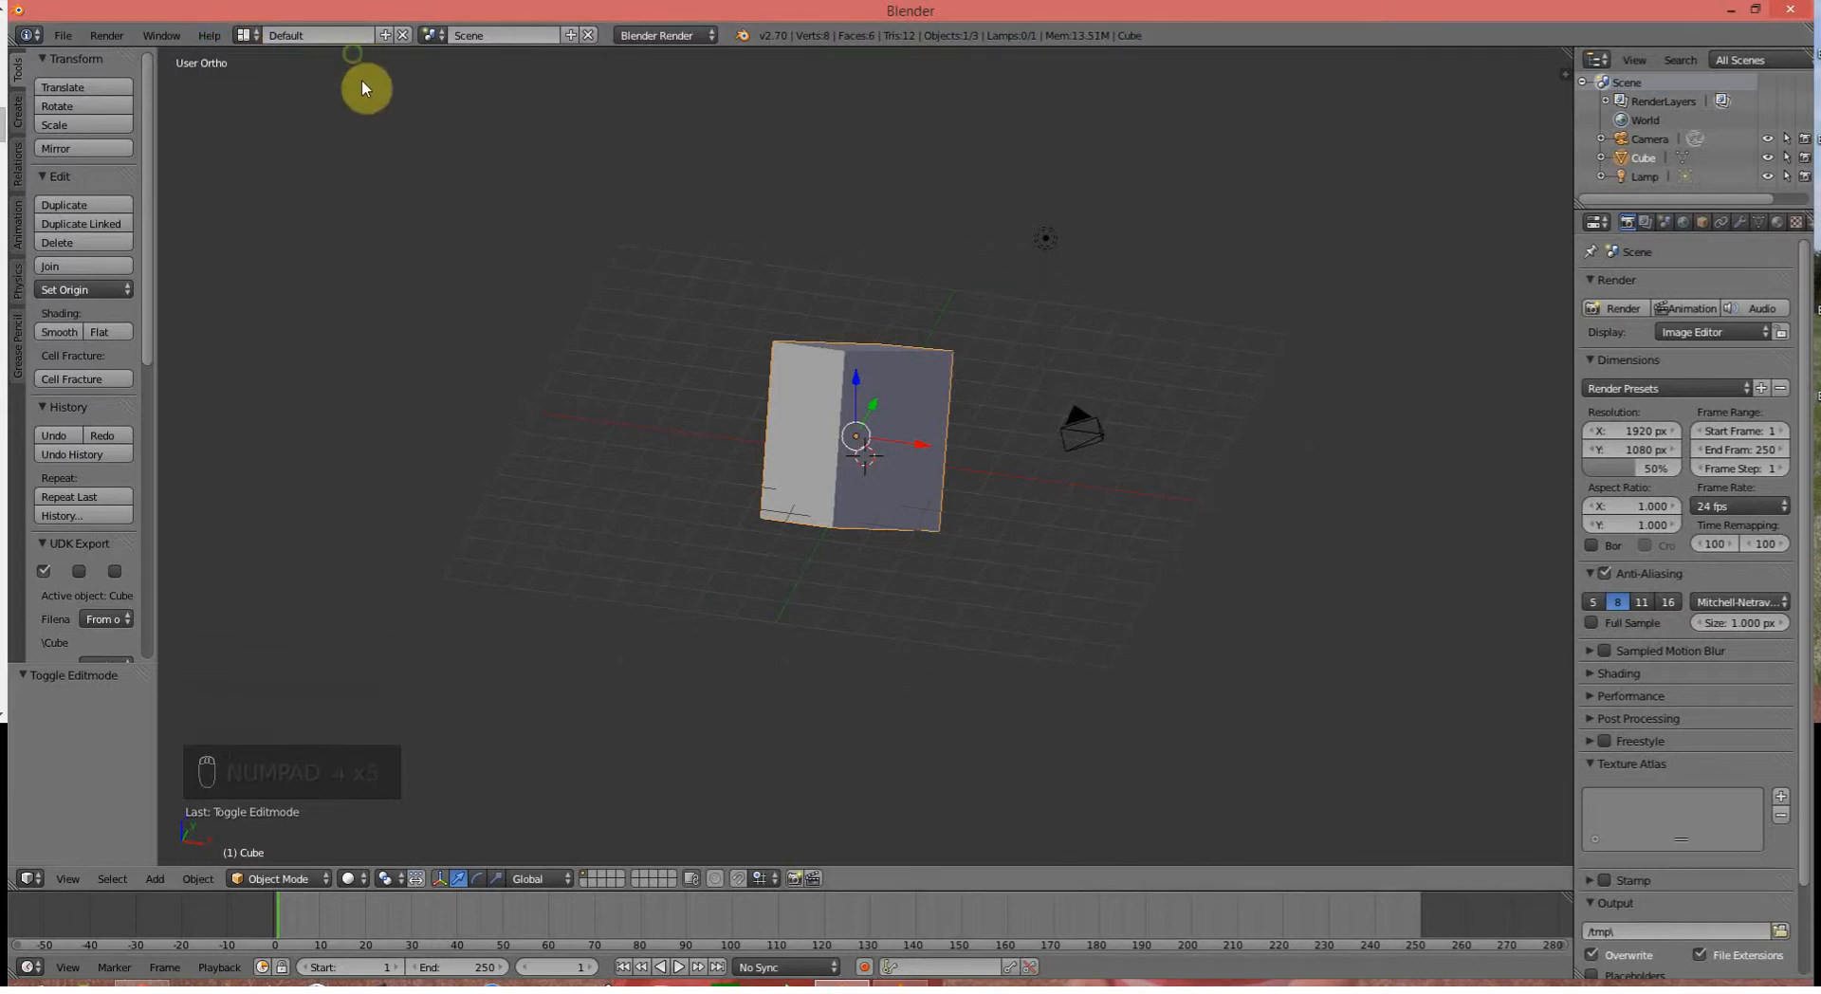
middle_click_drag(617, 313, 842, 305)
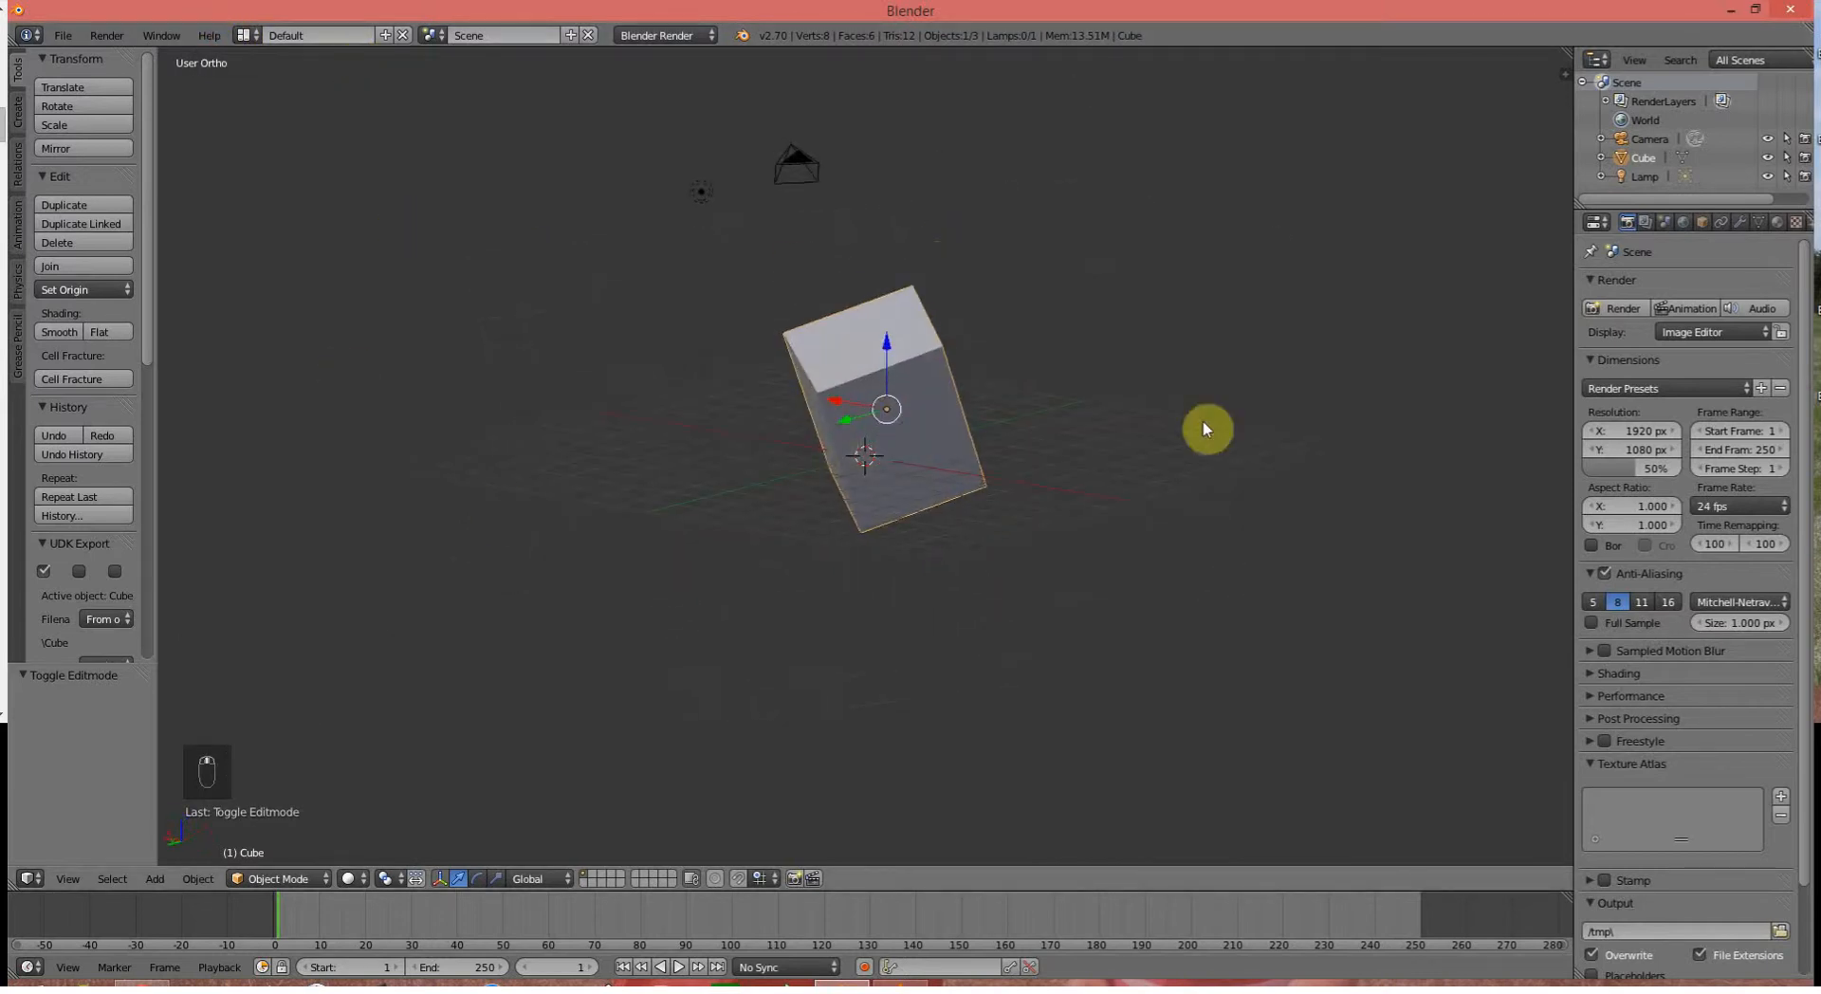
middle_click_drag(669, 512, 865, 447)
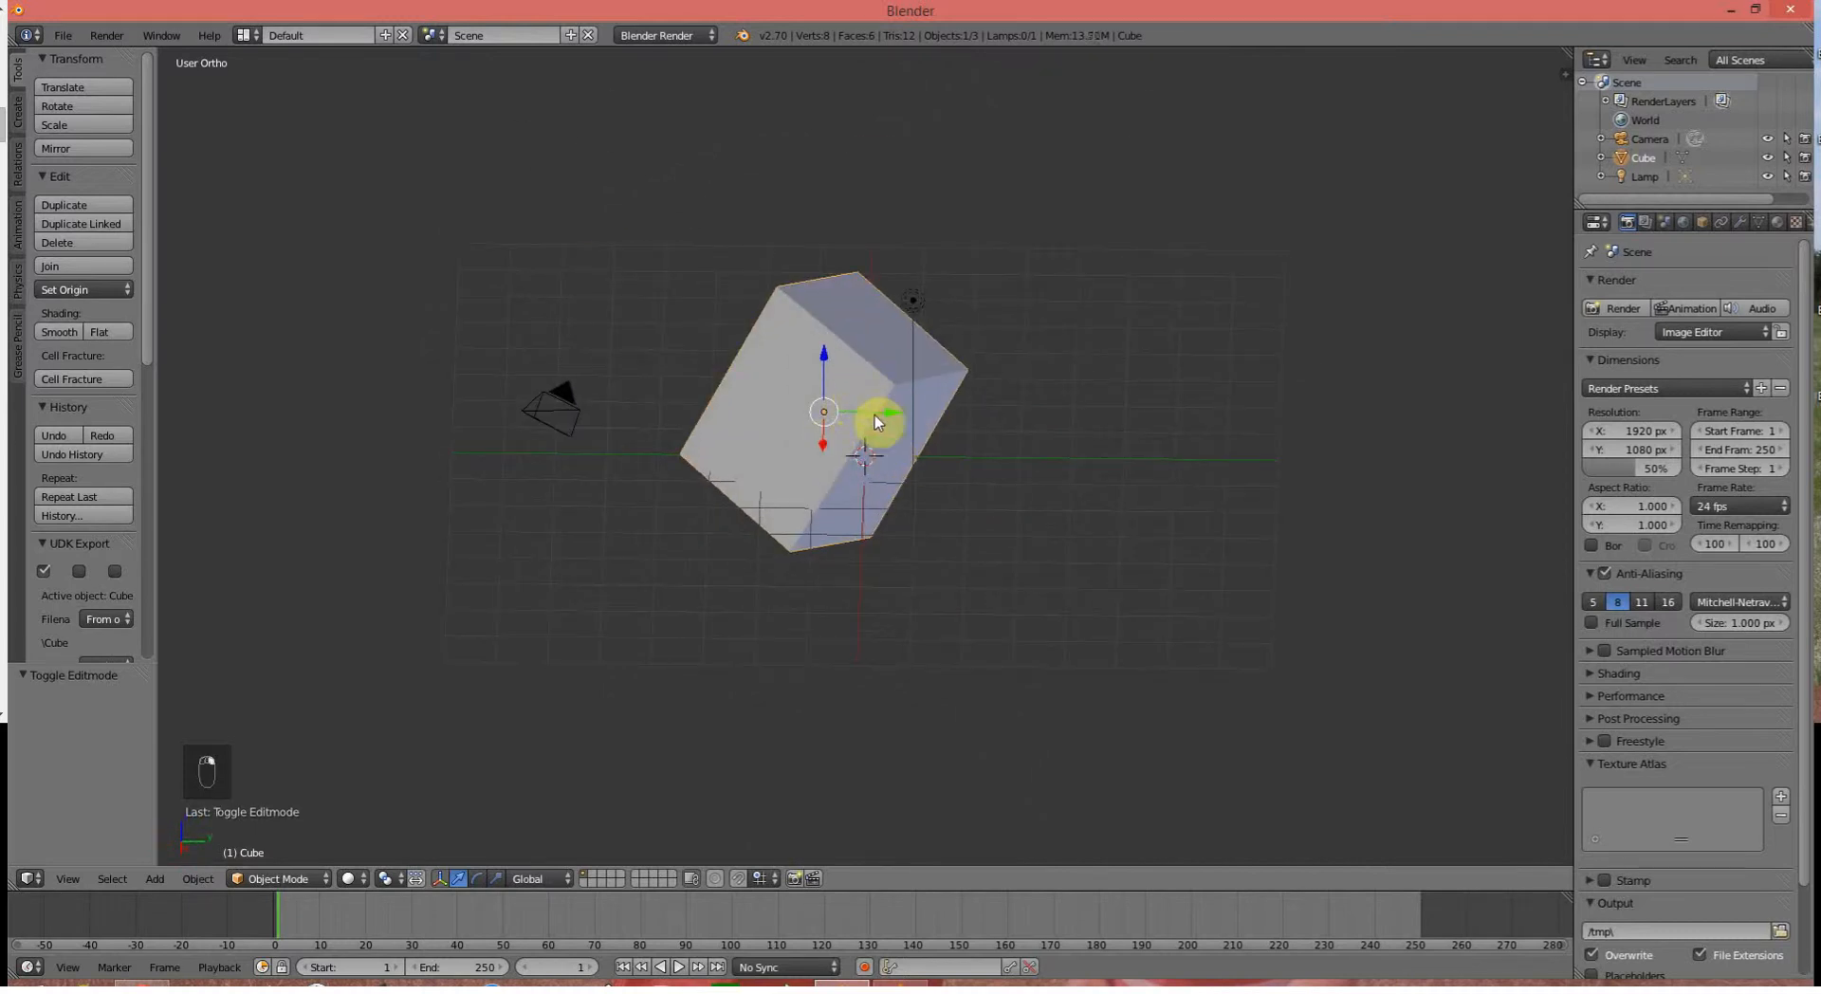
Alternate the selection between the camera and the cube, and move the cube about 0.497 along Y
right_click(537, 417)
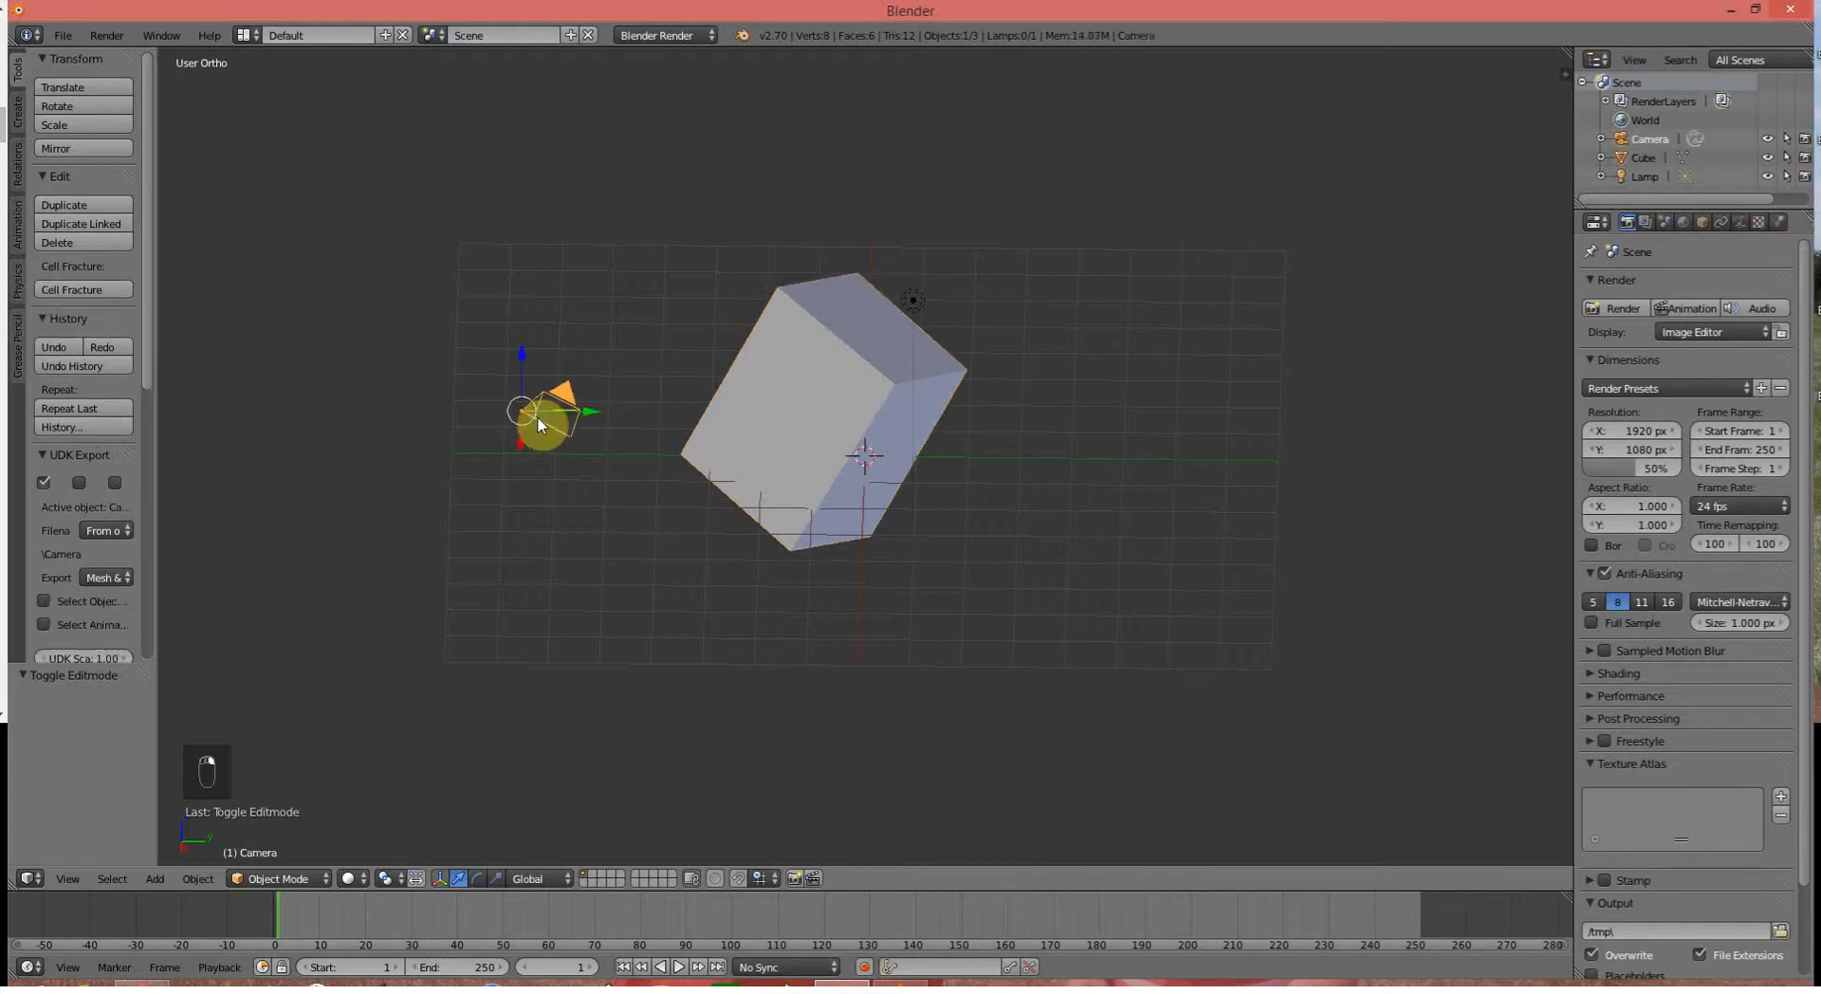
right_click(858, 347)
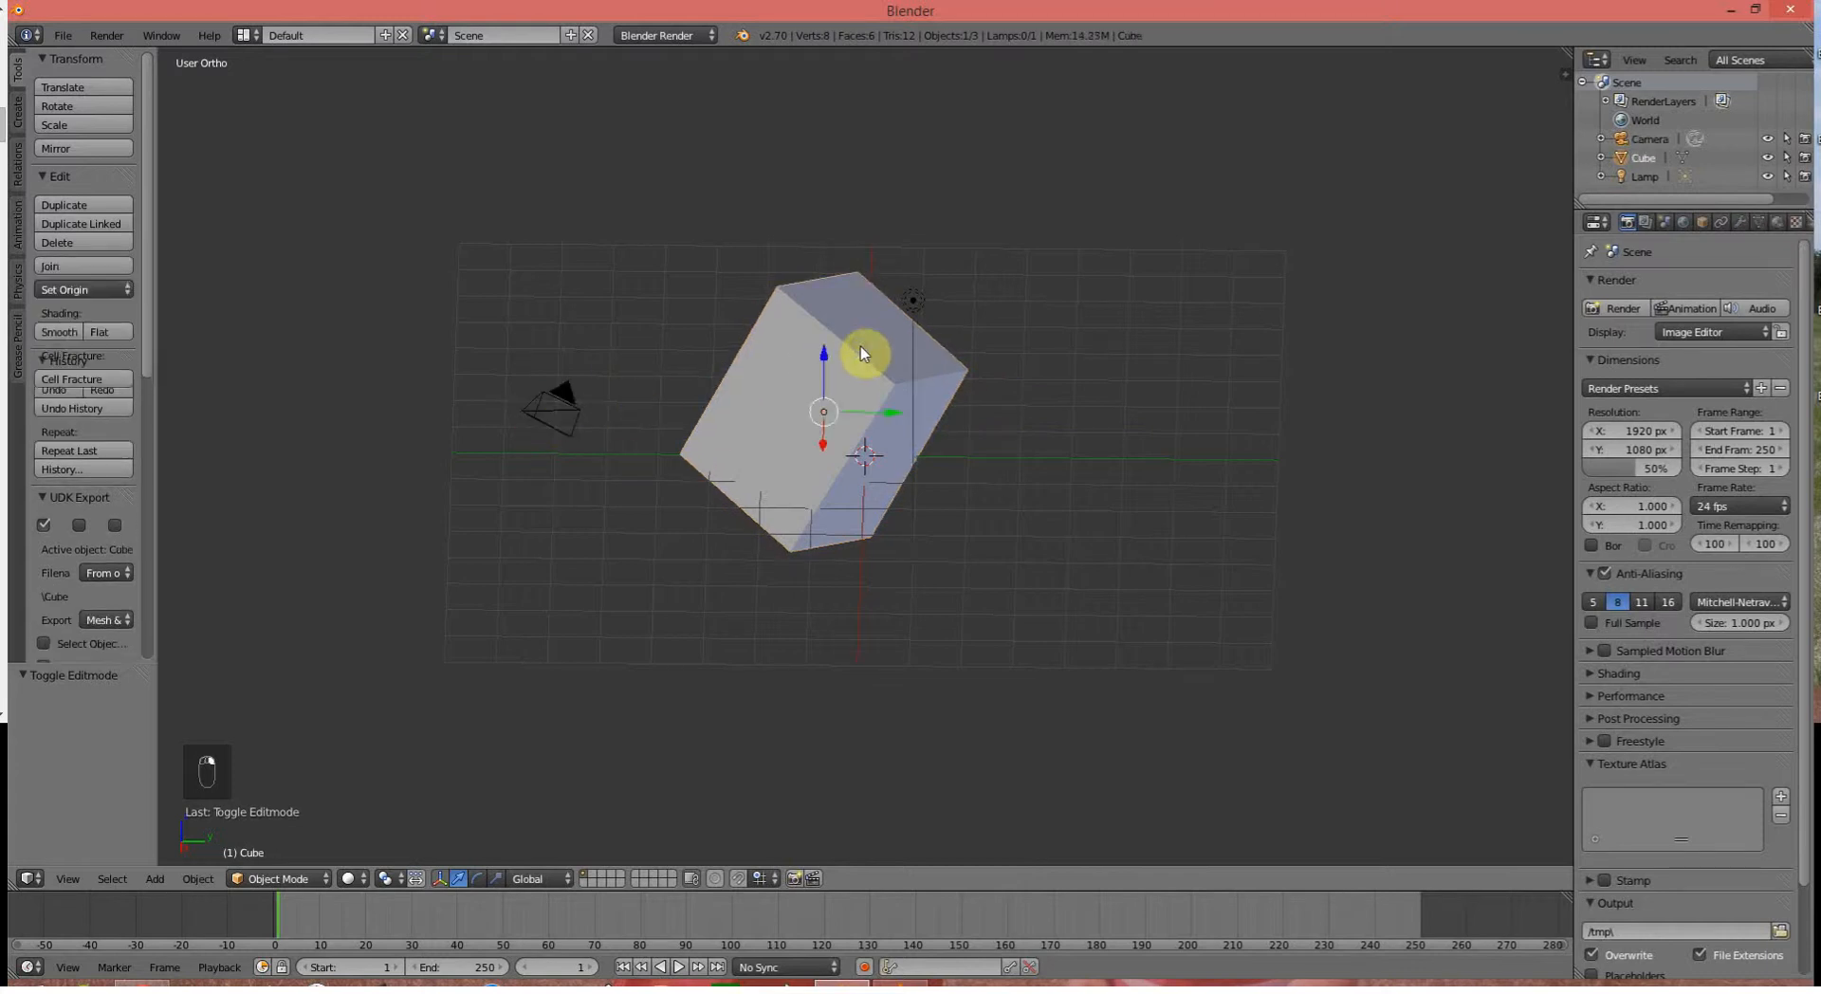
right_click(557, 408)
right_click(809, 376)
left_click_drag(894, 411, 919, 446)
Move the camera about -0.255 along Y and the cube about -0.07 along Y
right_click(532, 410)
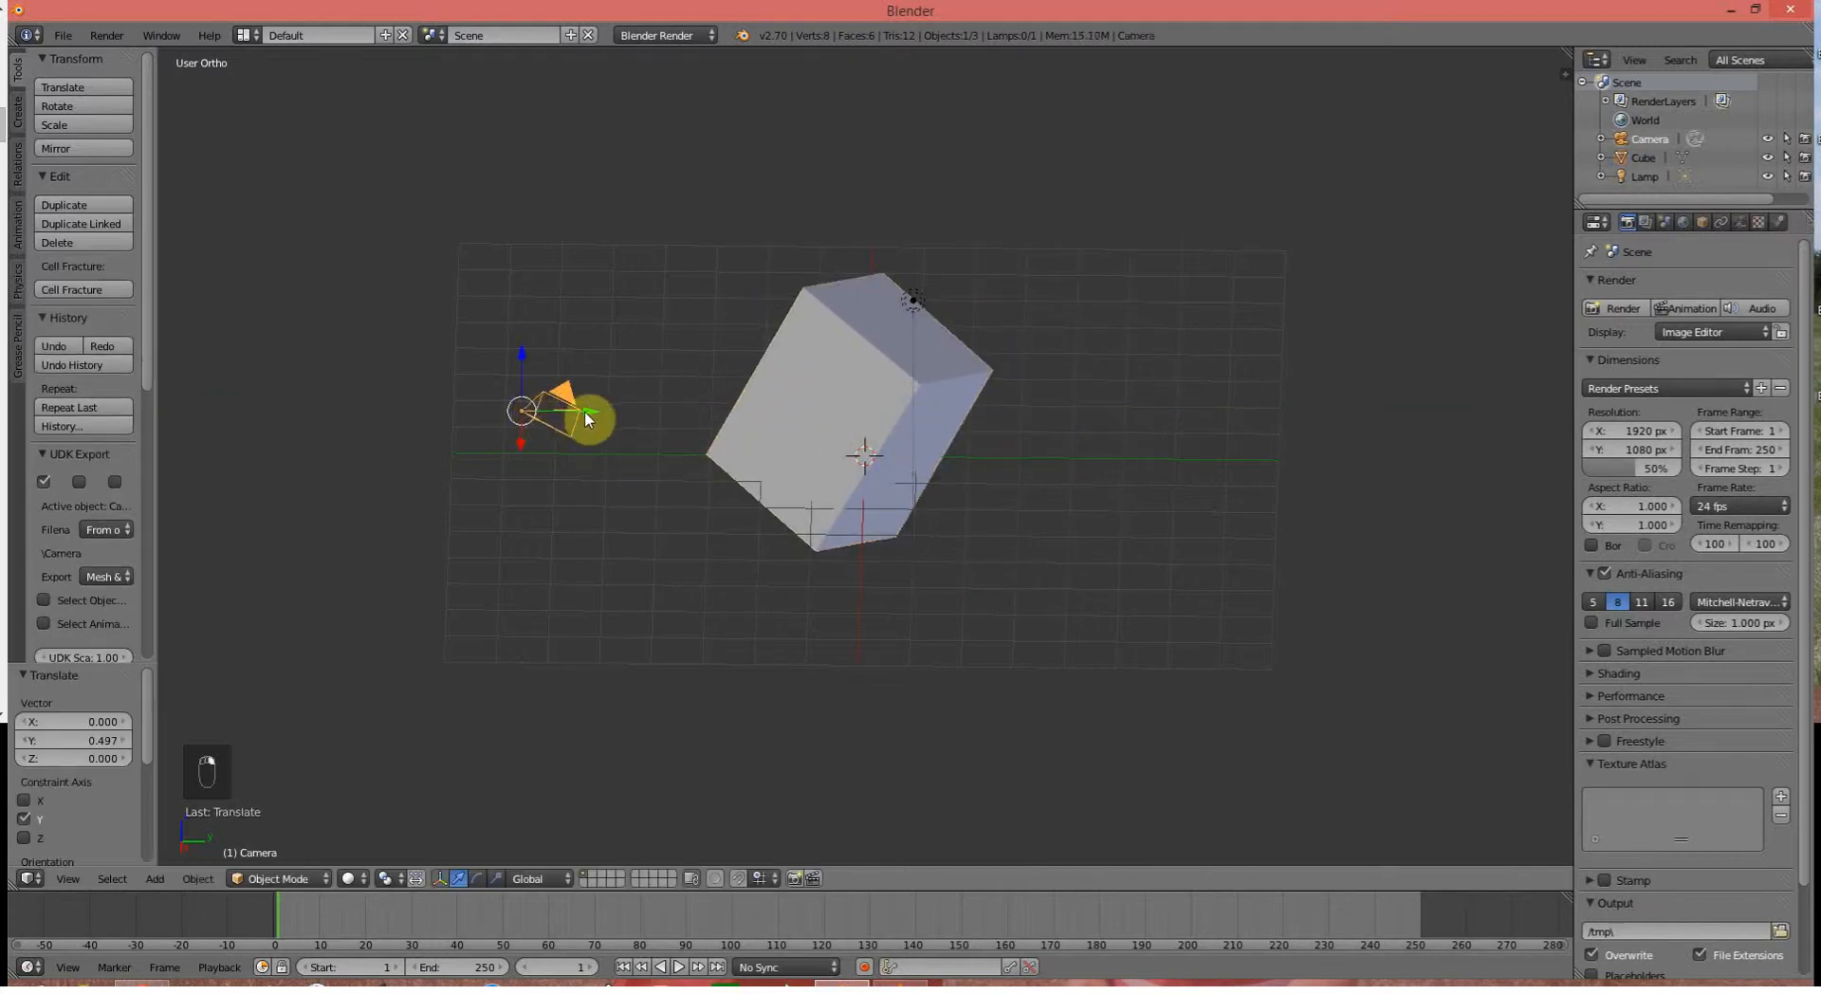
mouse_move(584, 412)
left_mouse_down()
mouse_move(655, 414)
mouse_move(571, 410)
left_mouse_up()
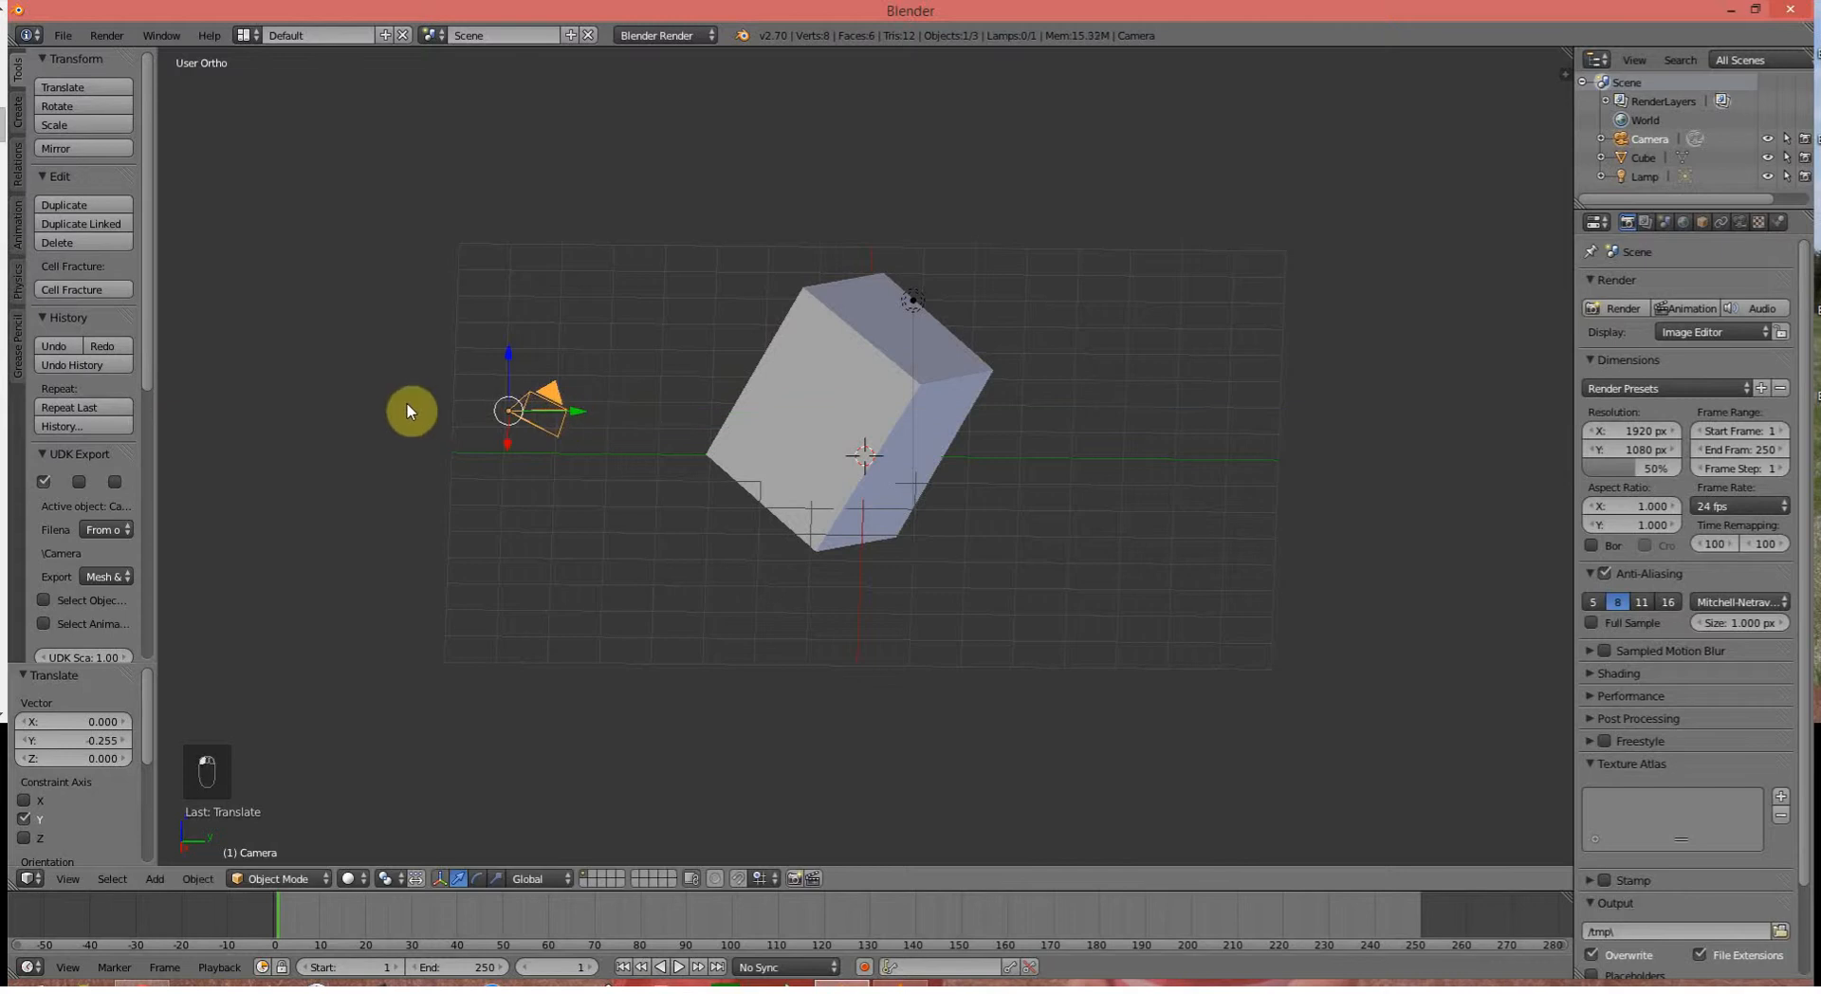
right_click(866, 389)
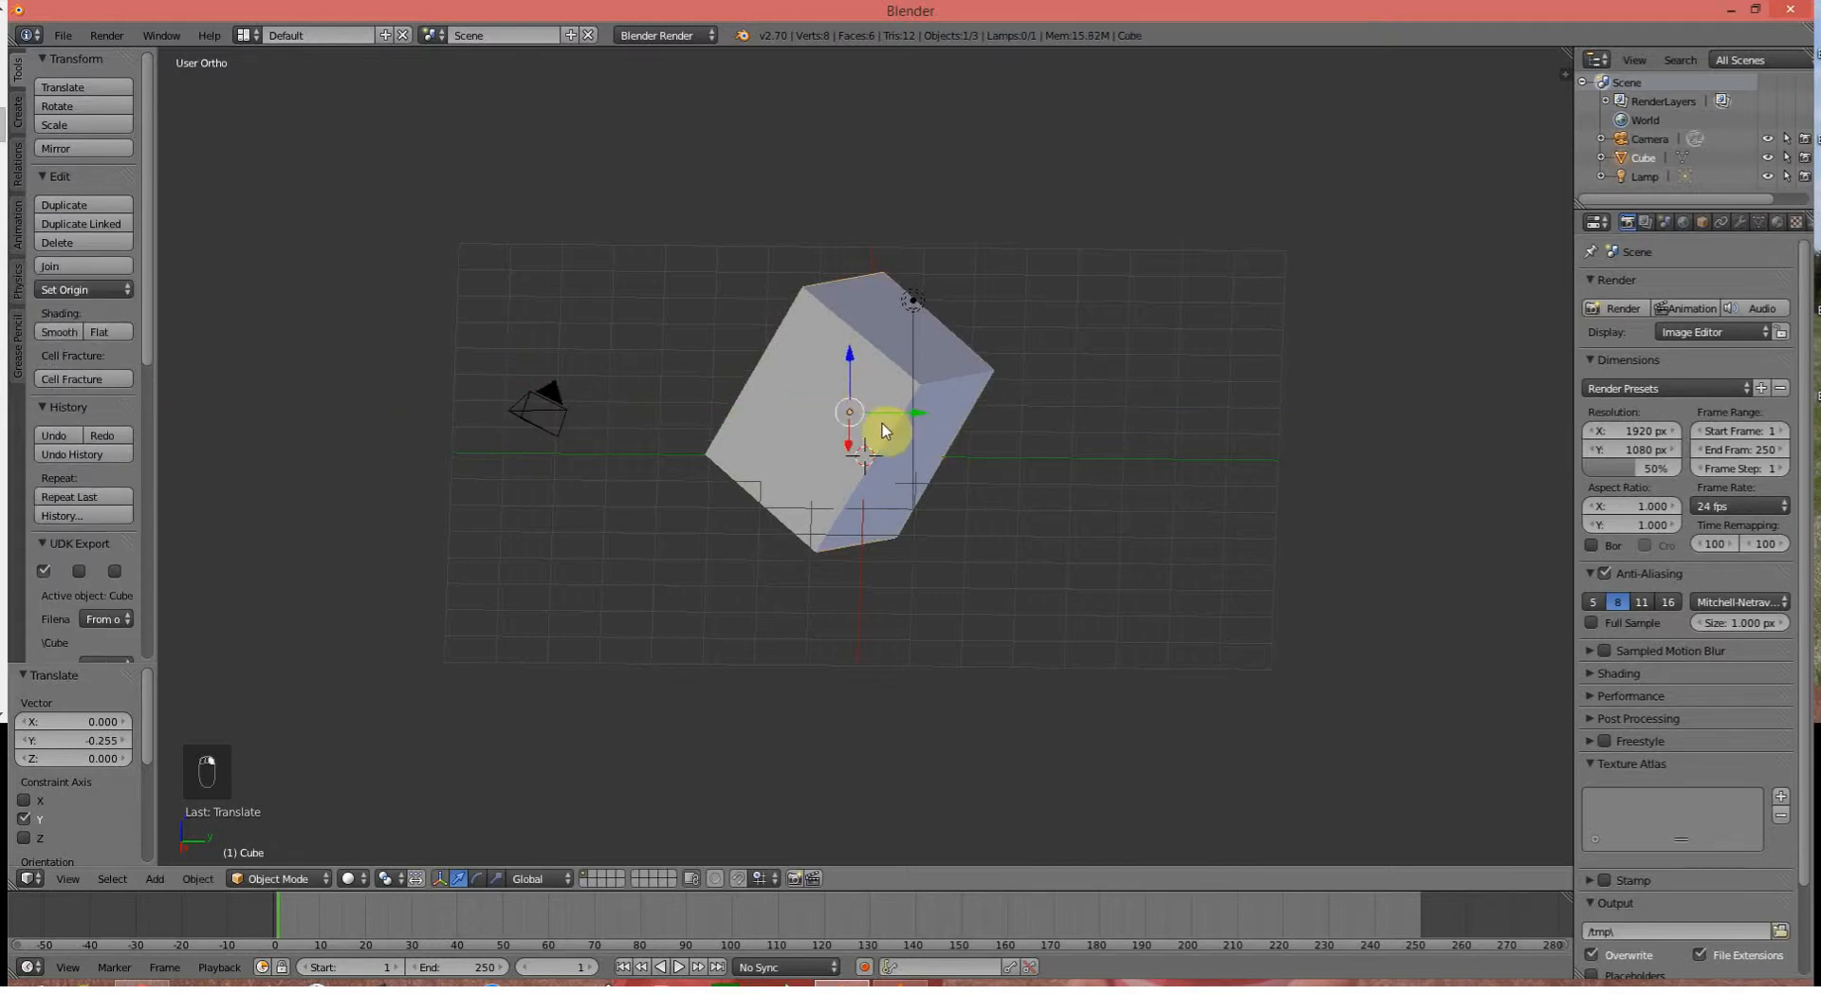
mouse_move(935, 417)
left_mouse_down()
mouse_move(951, 420)
mouse_move(915, 435)
left_mouse_up()
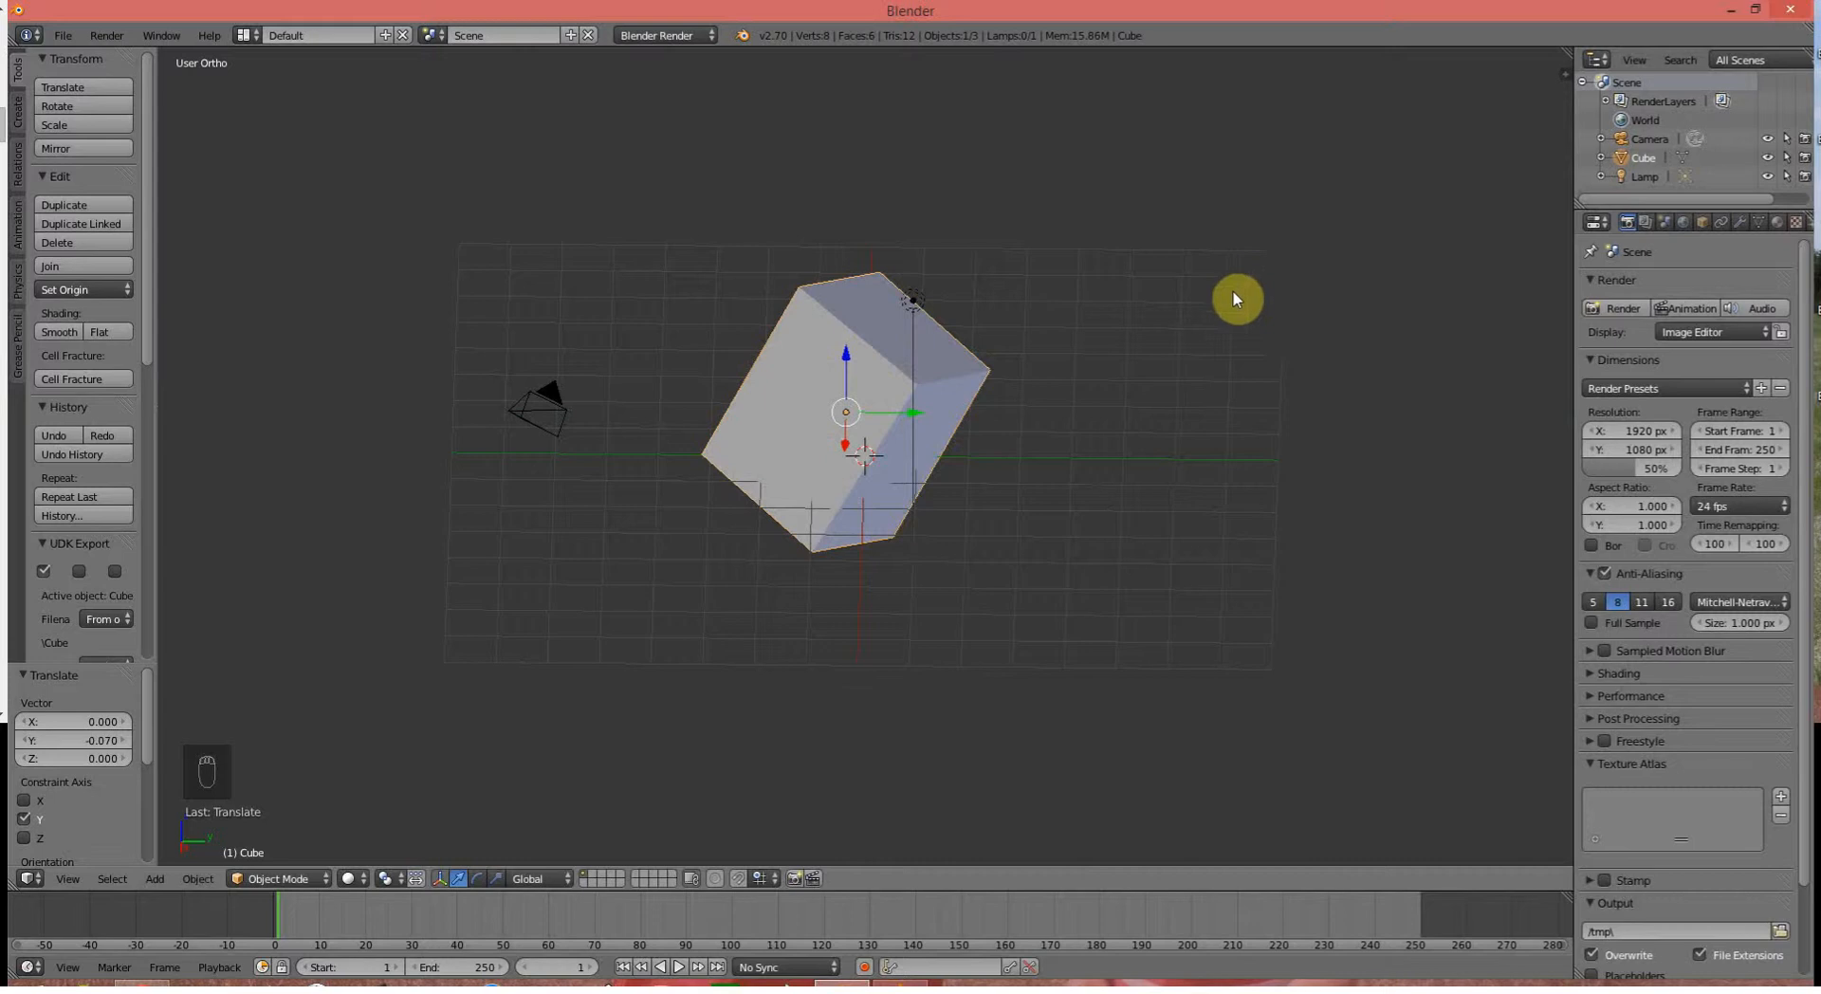
Place the 3D cursor at several empty spots around the cube from two viewing angles
left_click(1180, 254)
left_click(1181, 519)
left_click(666, 605)
middle_click_drag(648, 364, 1046, 395)
left_click(588, 366)
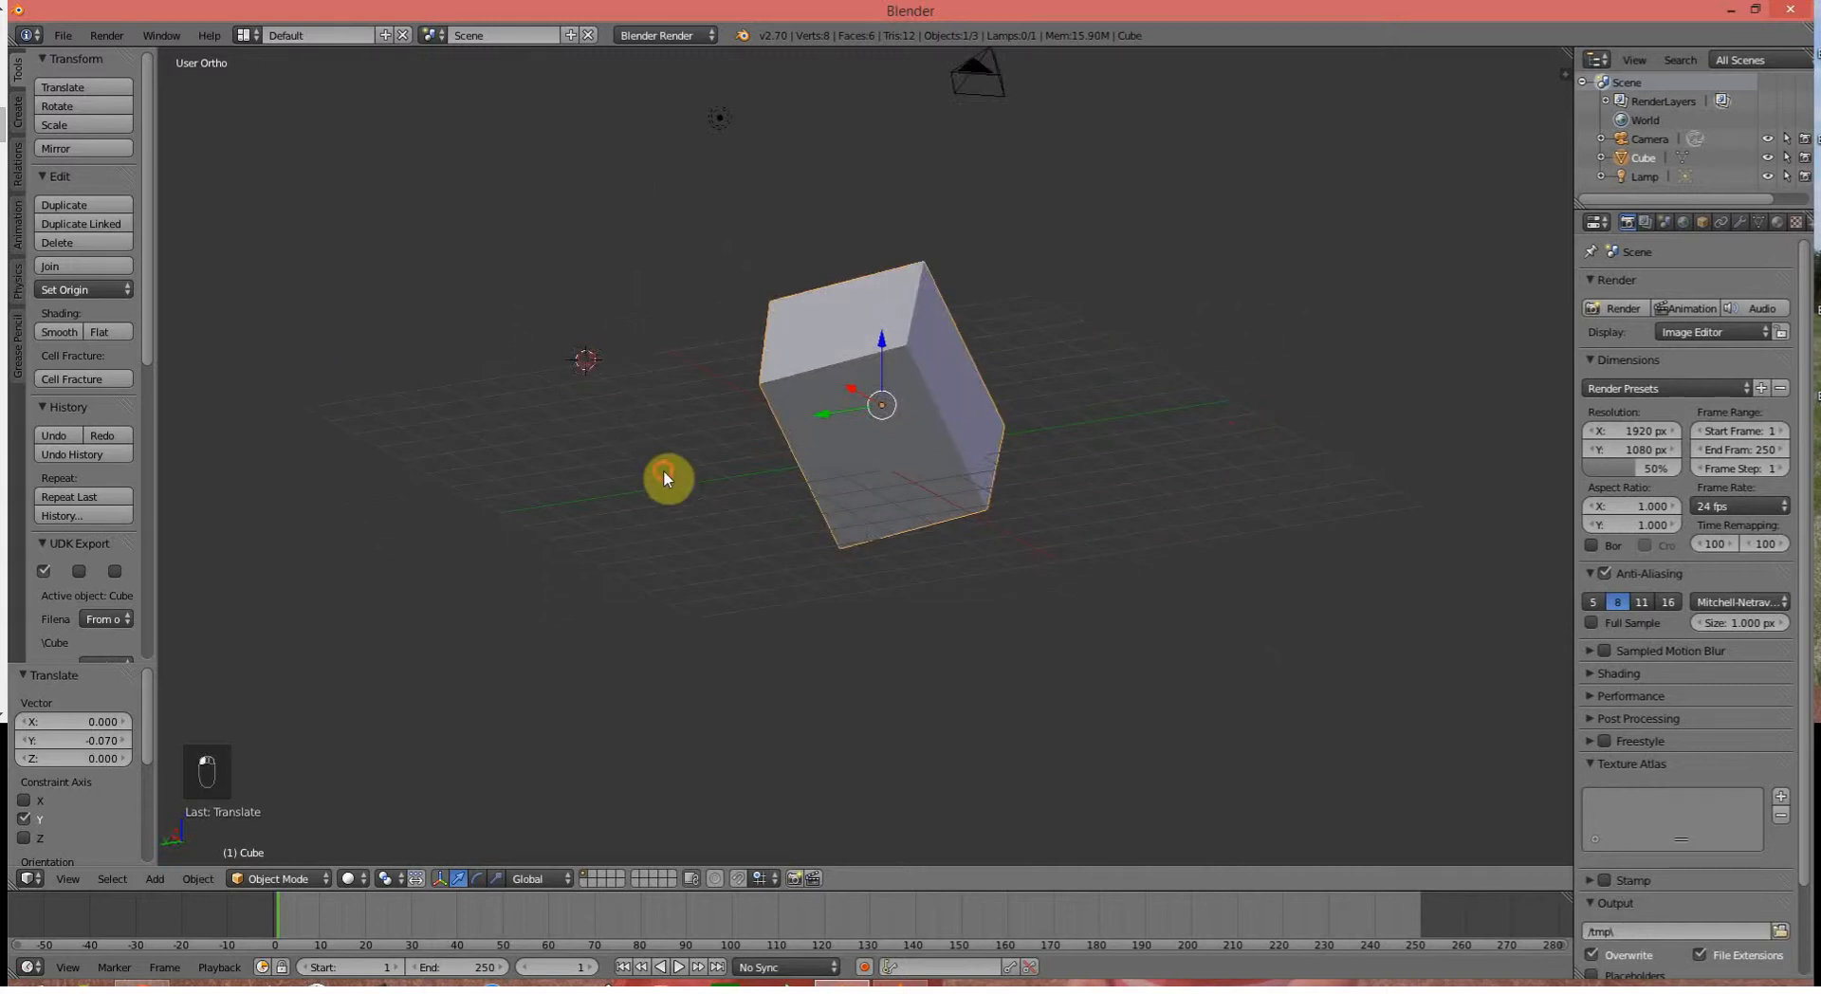
left_click(663, 471)
left_click(1201, 478)
left_click(1116, 316)
left_click(339, 201)
Snap the 3D cursor to the scene center
key("shift+s")
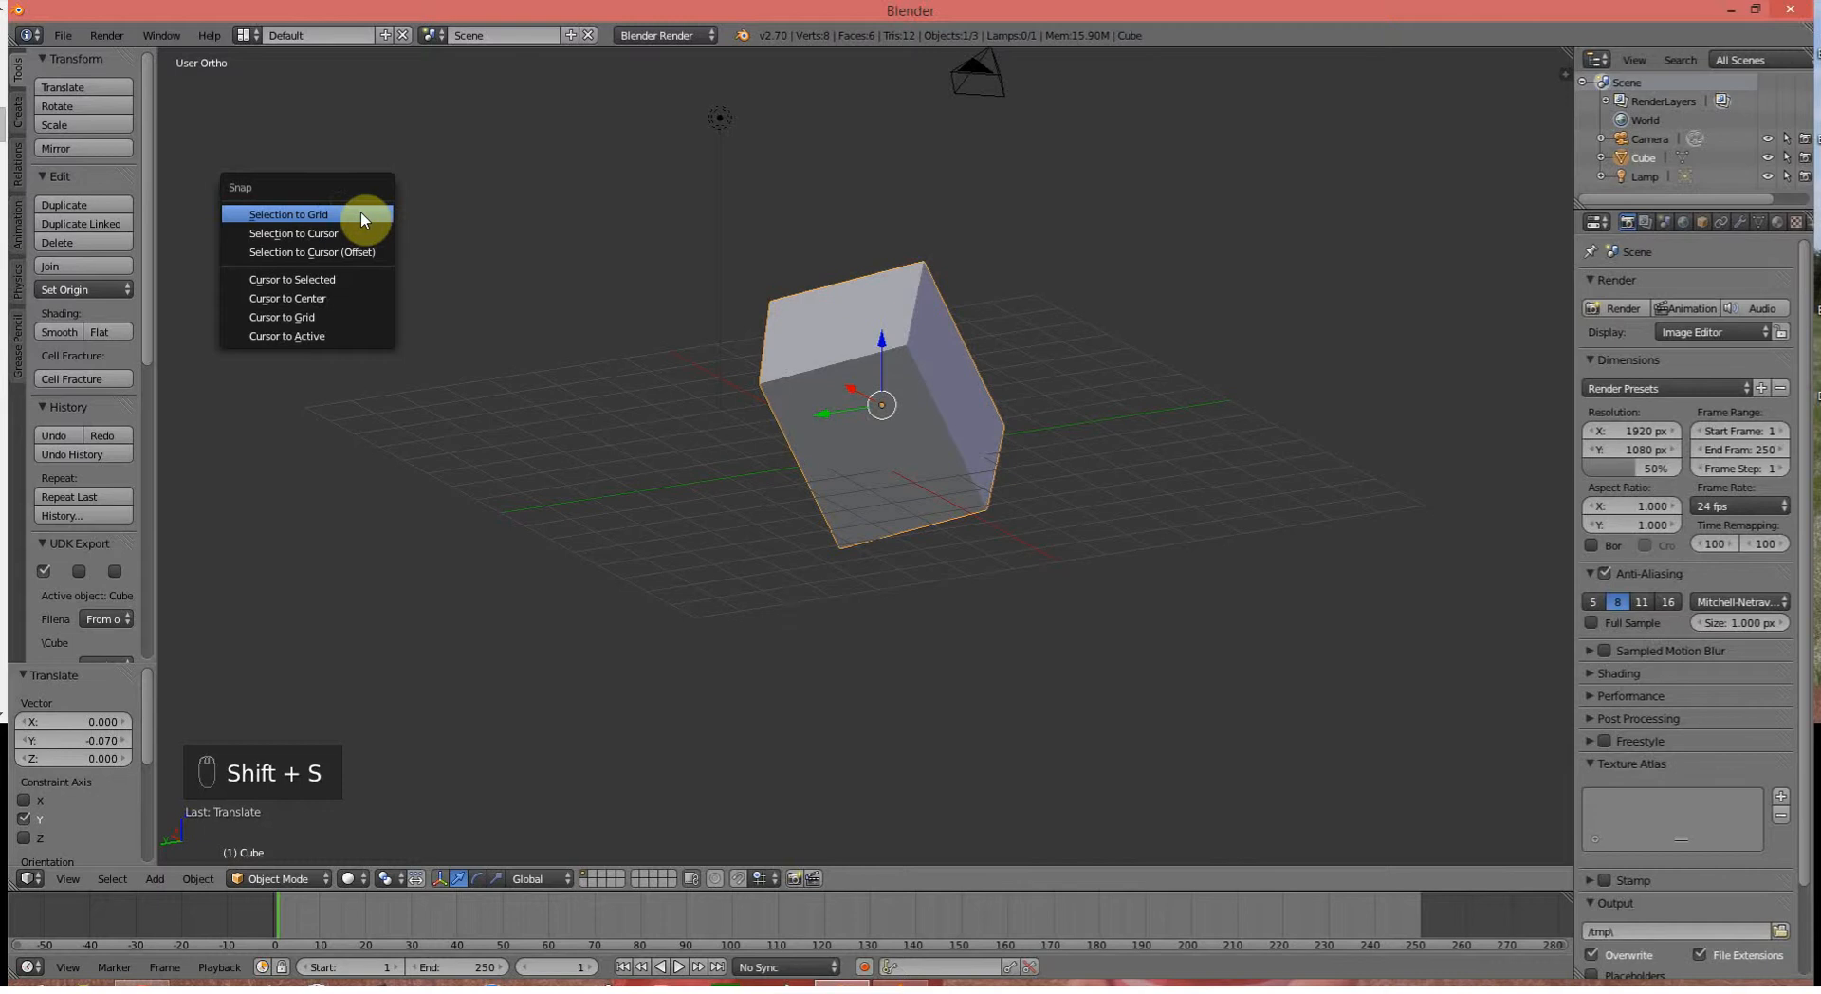
left_click(316, 298)
middle_click_drag(617, 325, 914, 377)
mouse_move(949, 475)
middle_mouse_down()
mouse_move(894, 406)
mouse_move(719, 406)
mouse_move(740, 447)
mouse_move(967, 446)
middle_mouse_up()
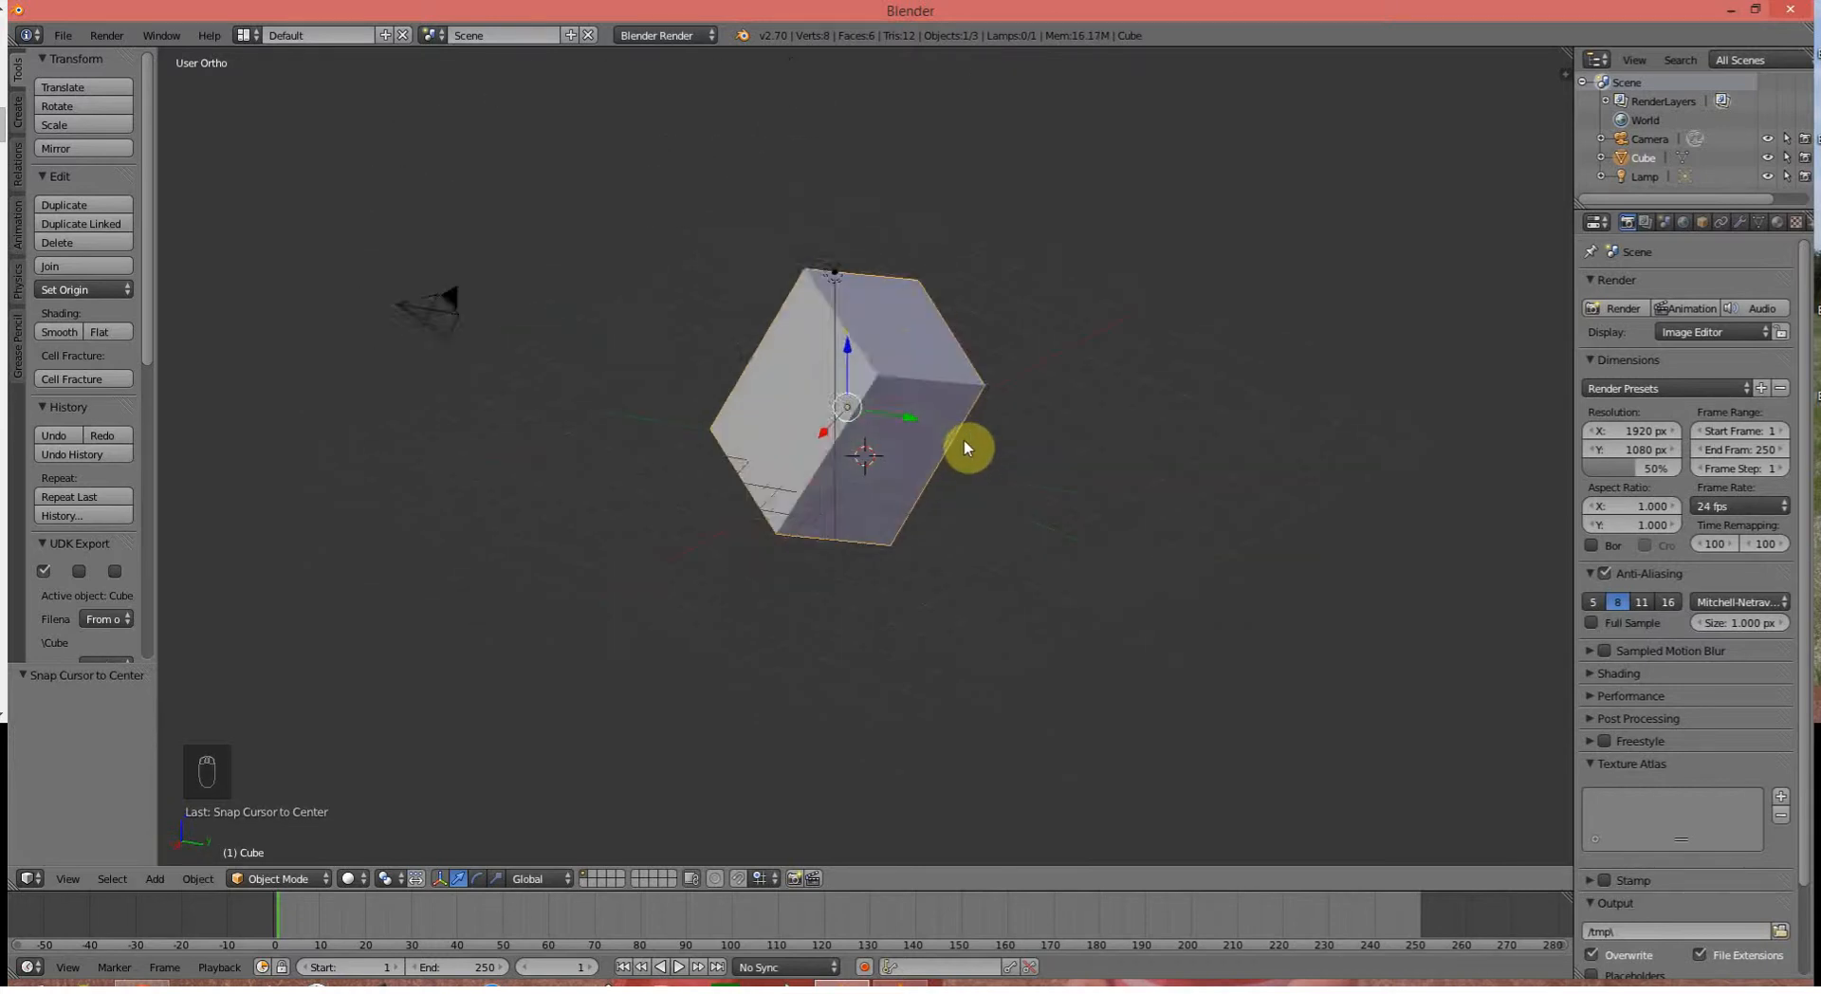
Frame the cube closely from a low side angle and align the camera to this view
scroll(862, 422, "down", 2)
scroll(856, 422, "up", 1)
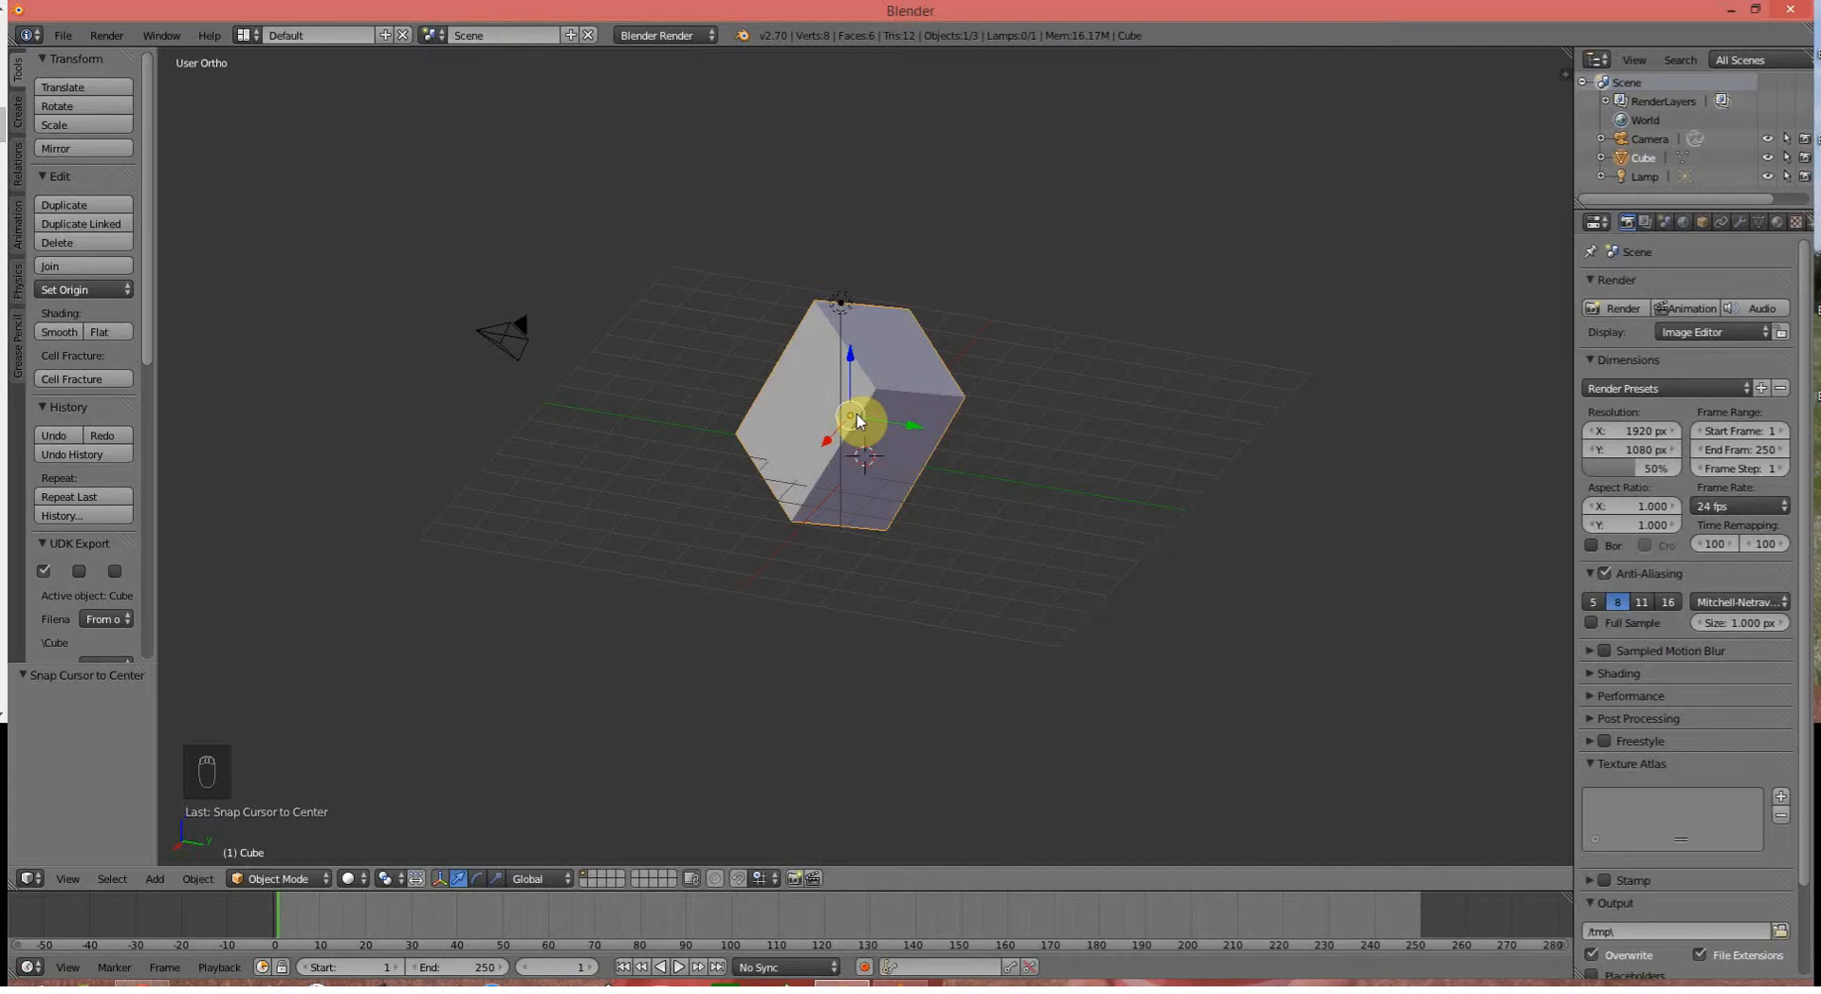
middle_click_drag(857, 422, 878, 393)
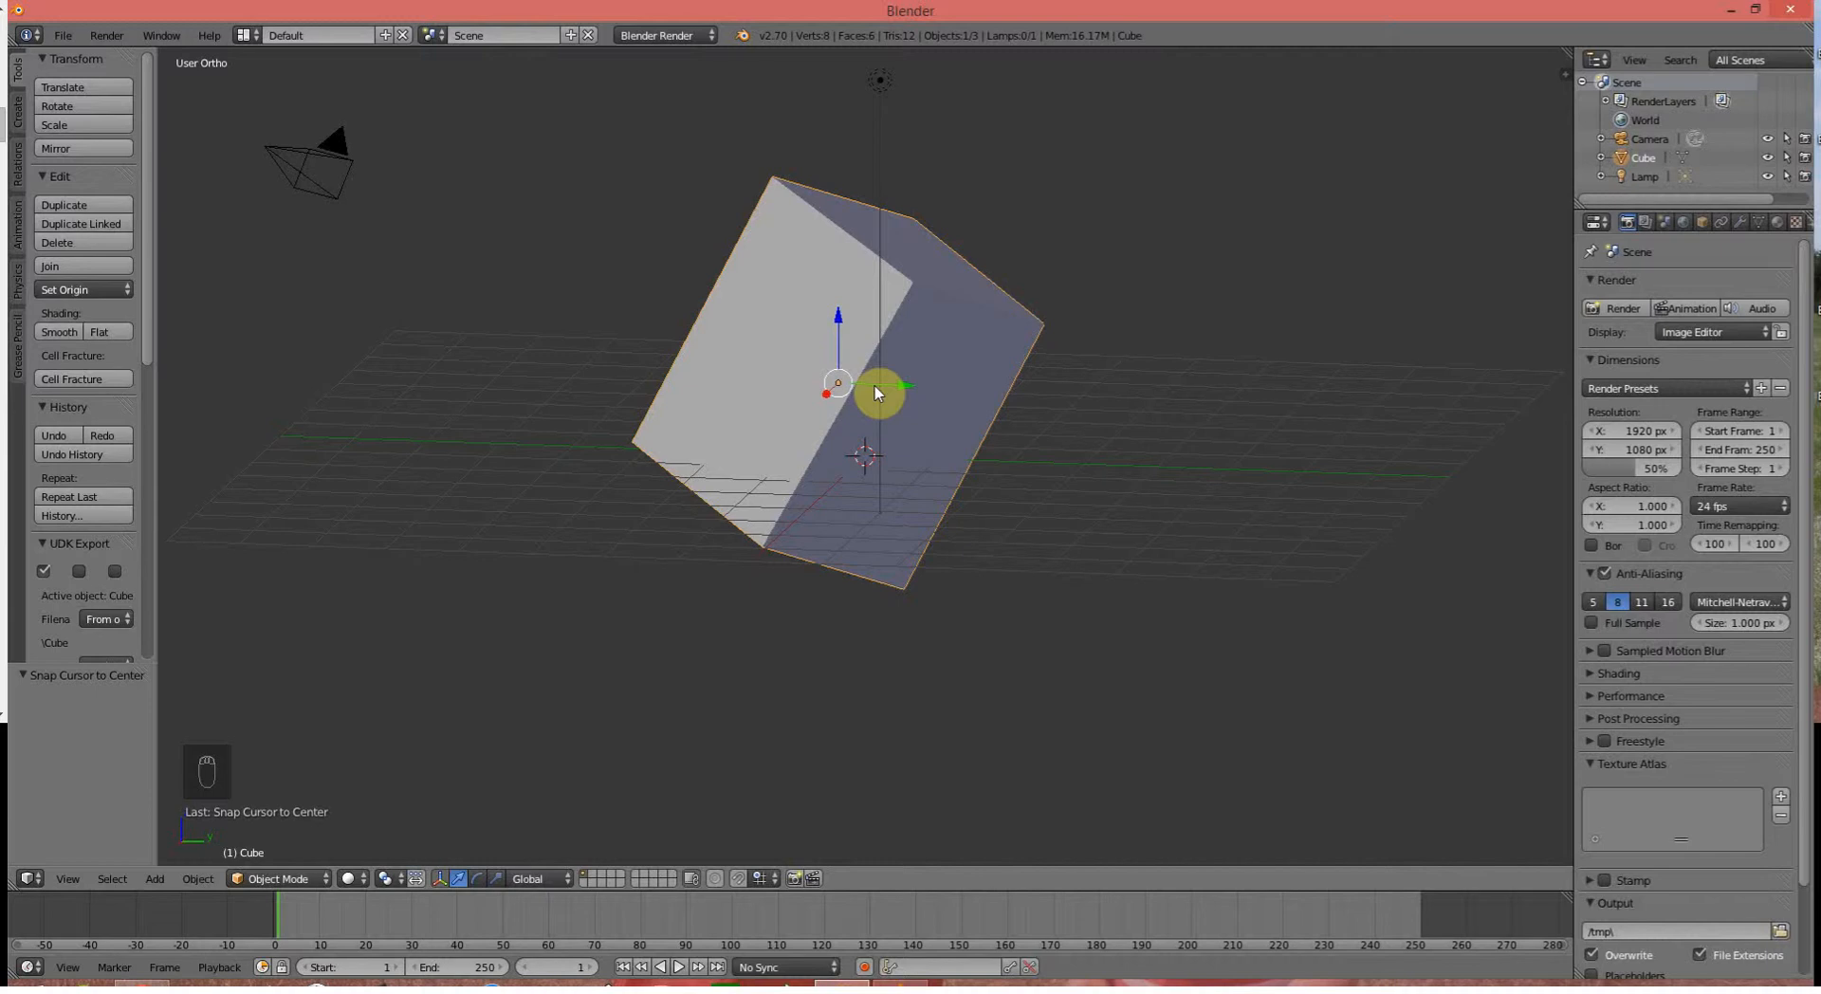
key("ctrl+alt+KP_0")
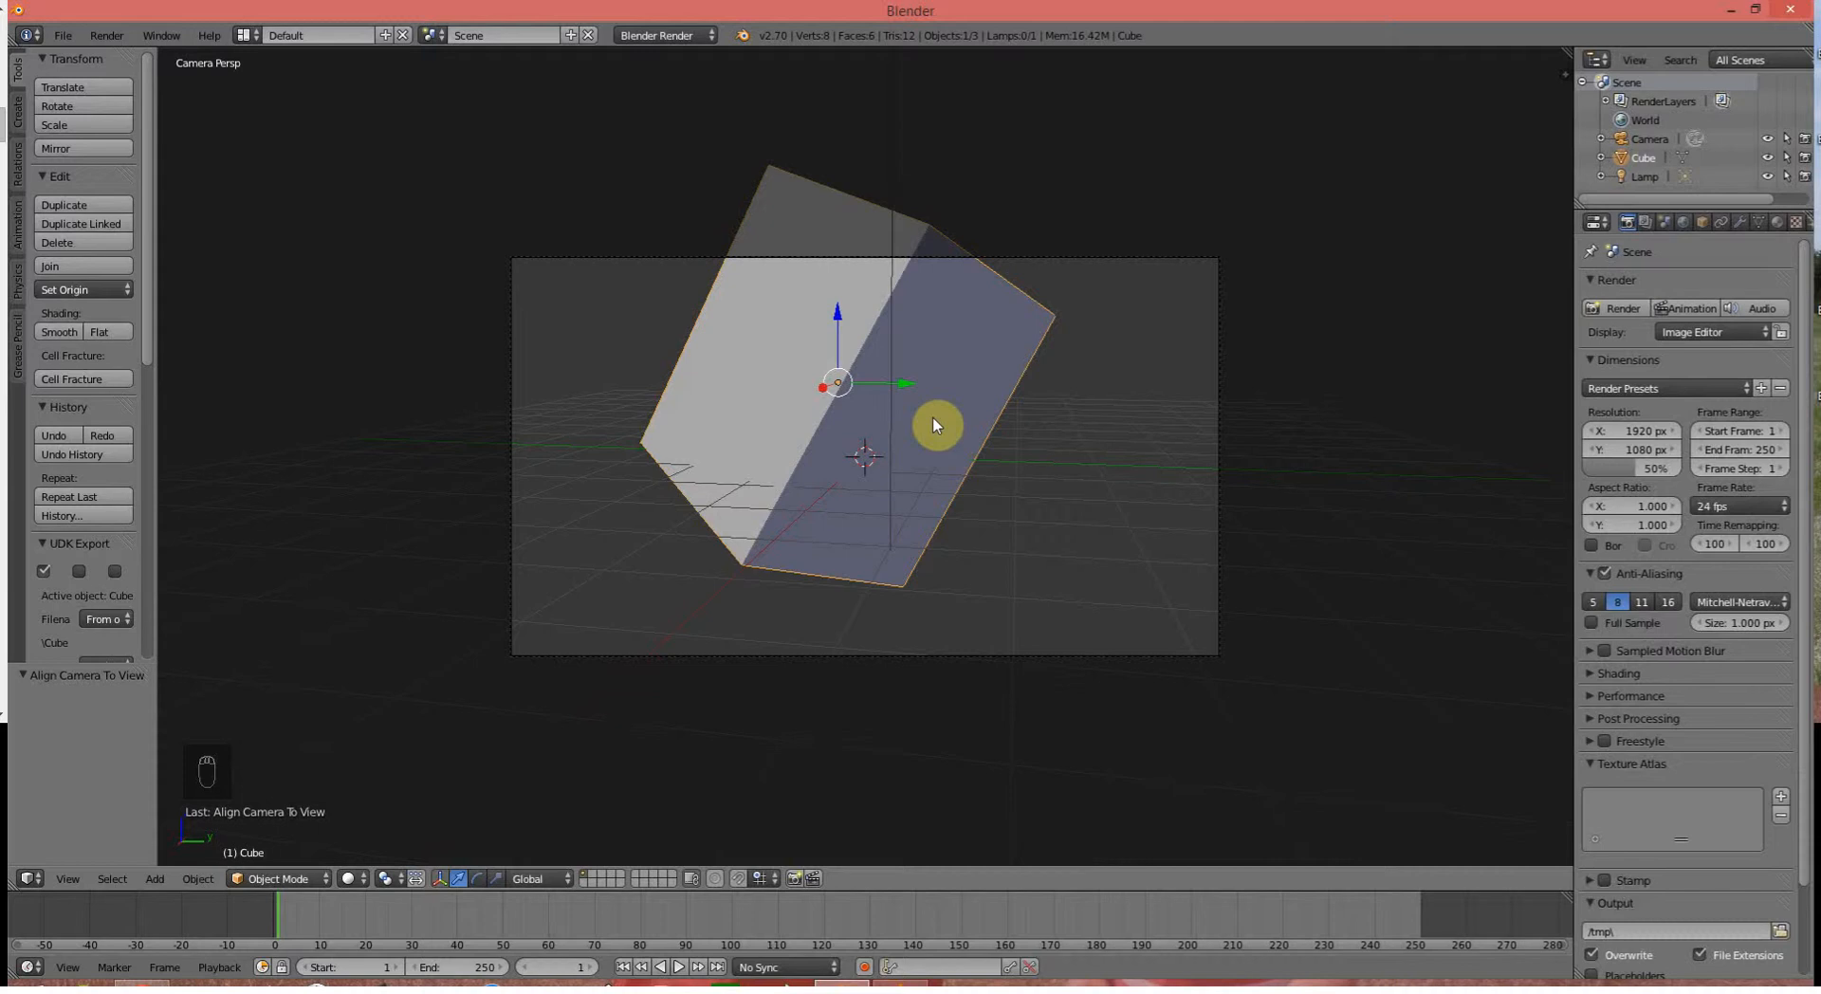
Select the camera by its frame and move it about -0.141 in X, -0.05 in Y and 0.81 in Z
right_click(1151, 260)
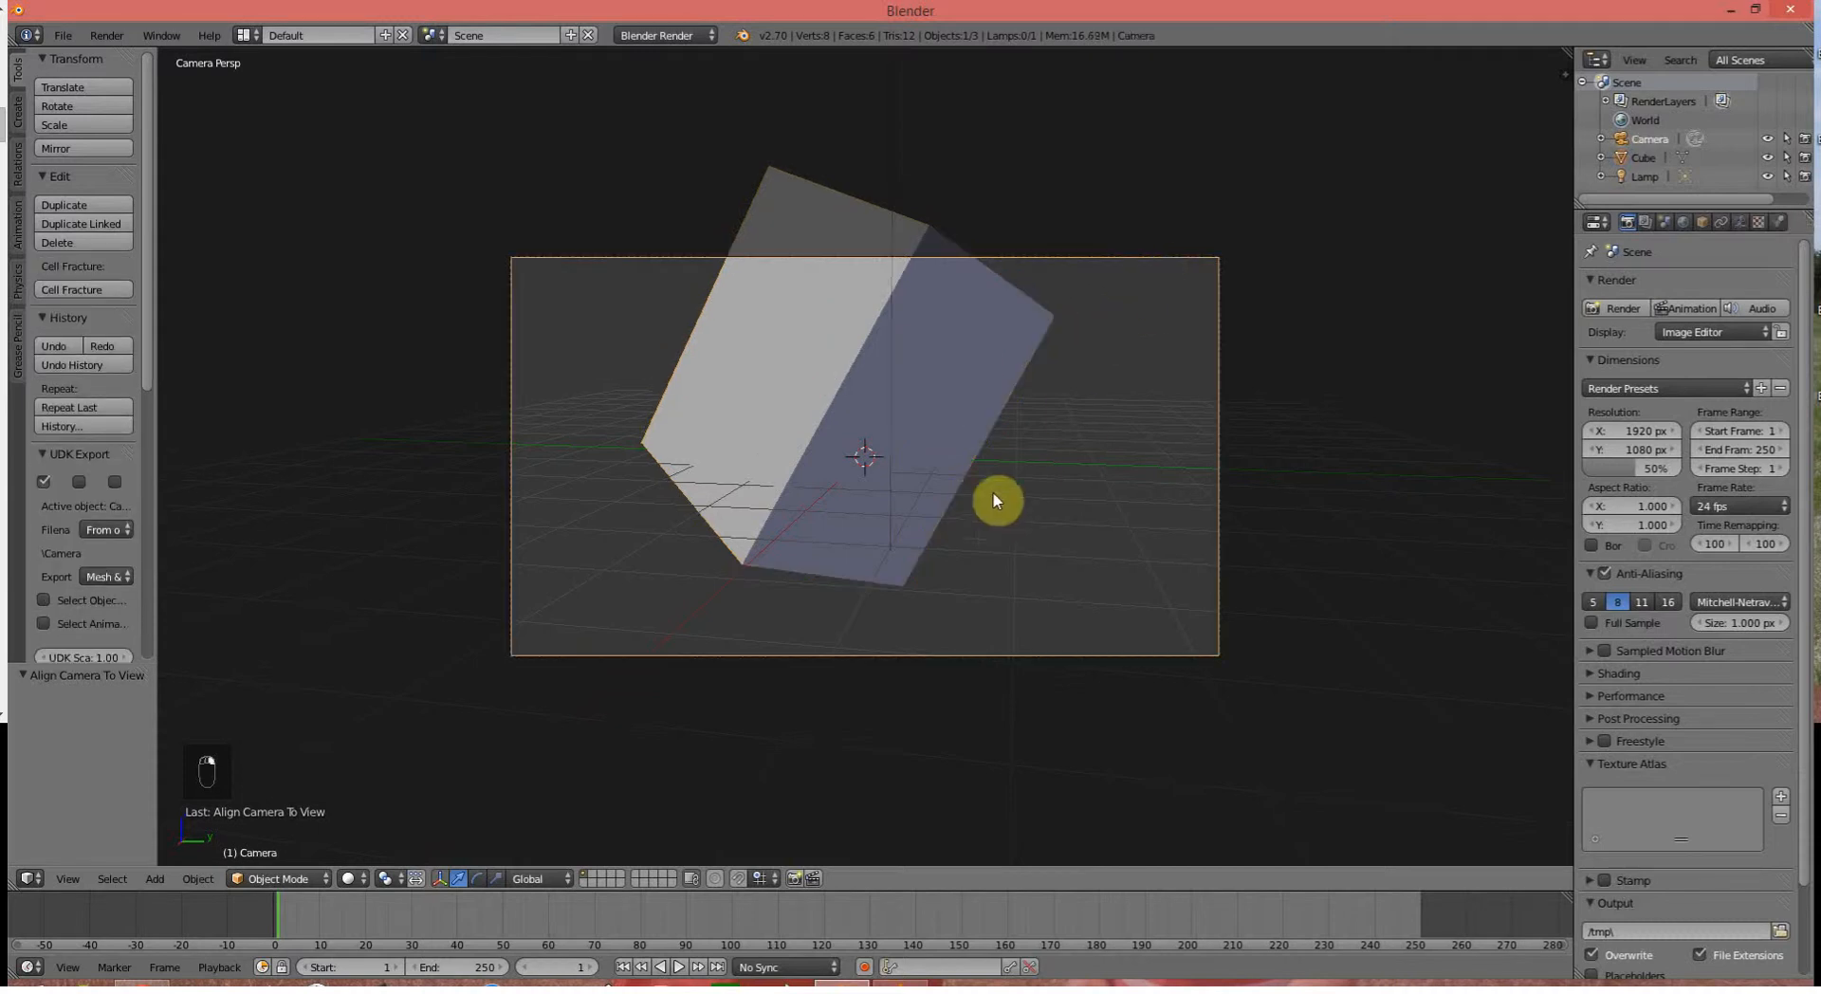
key("g")
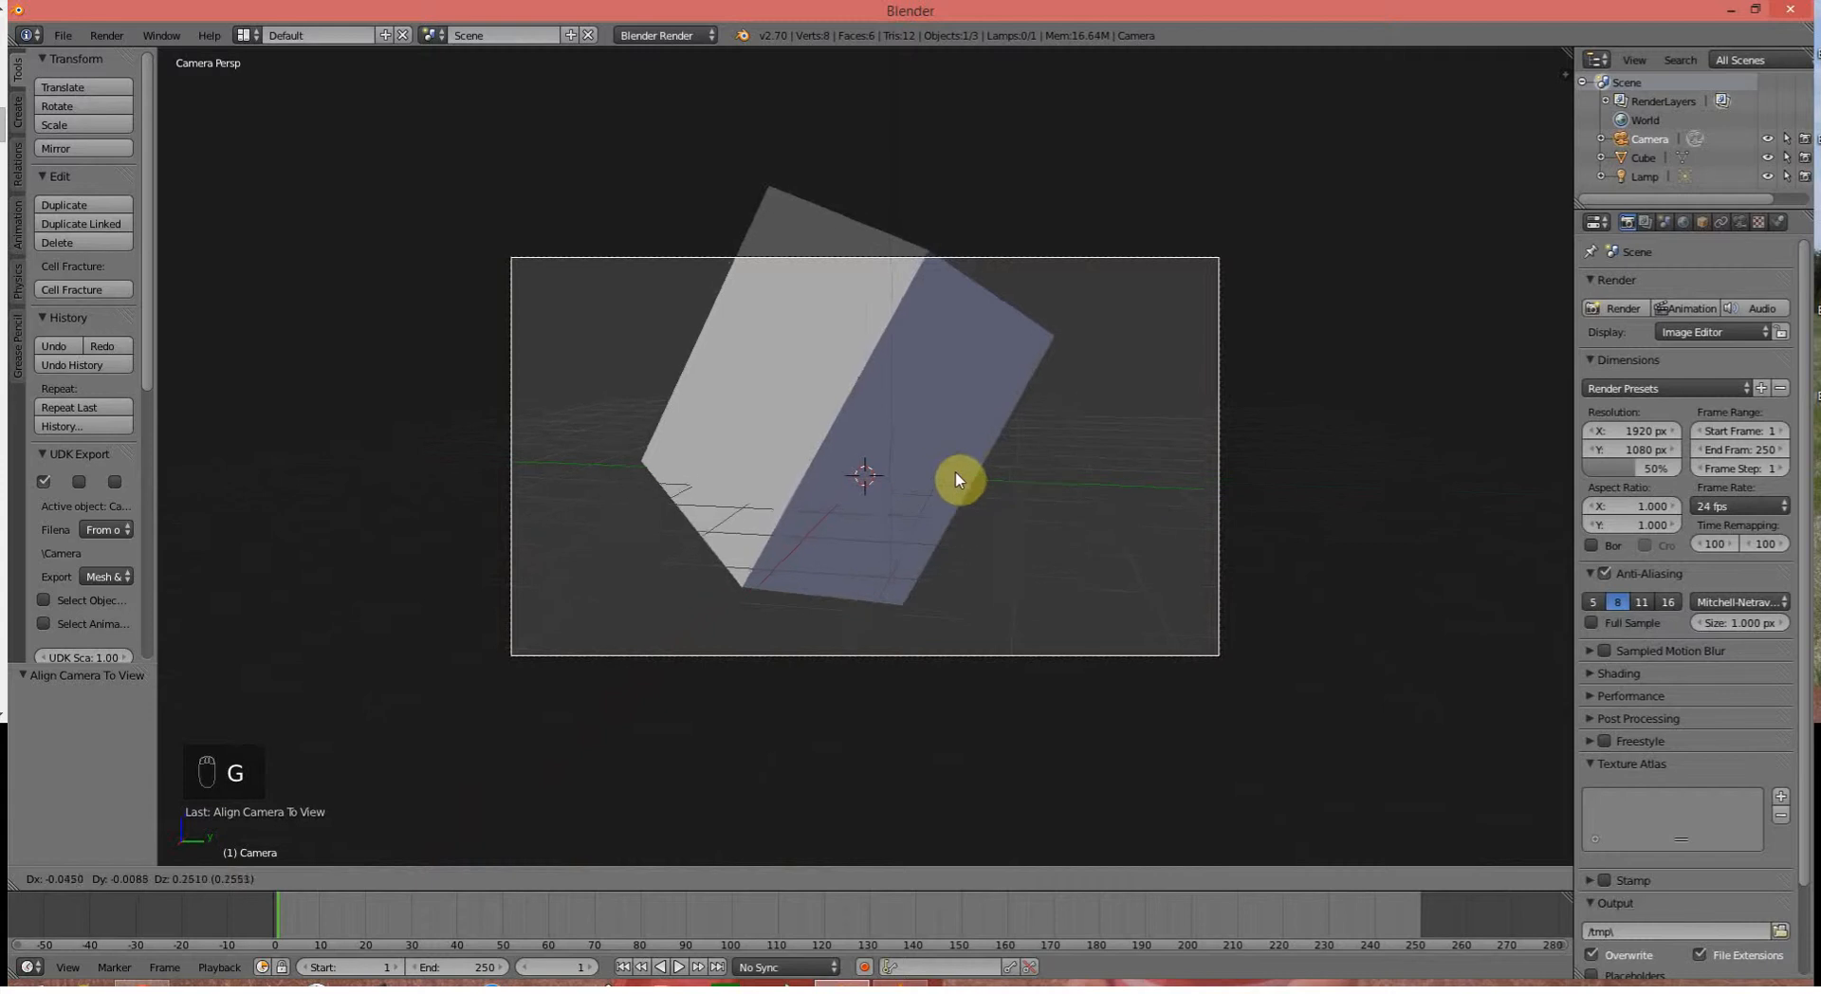
left_click(954, 415)
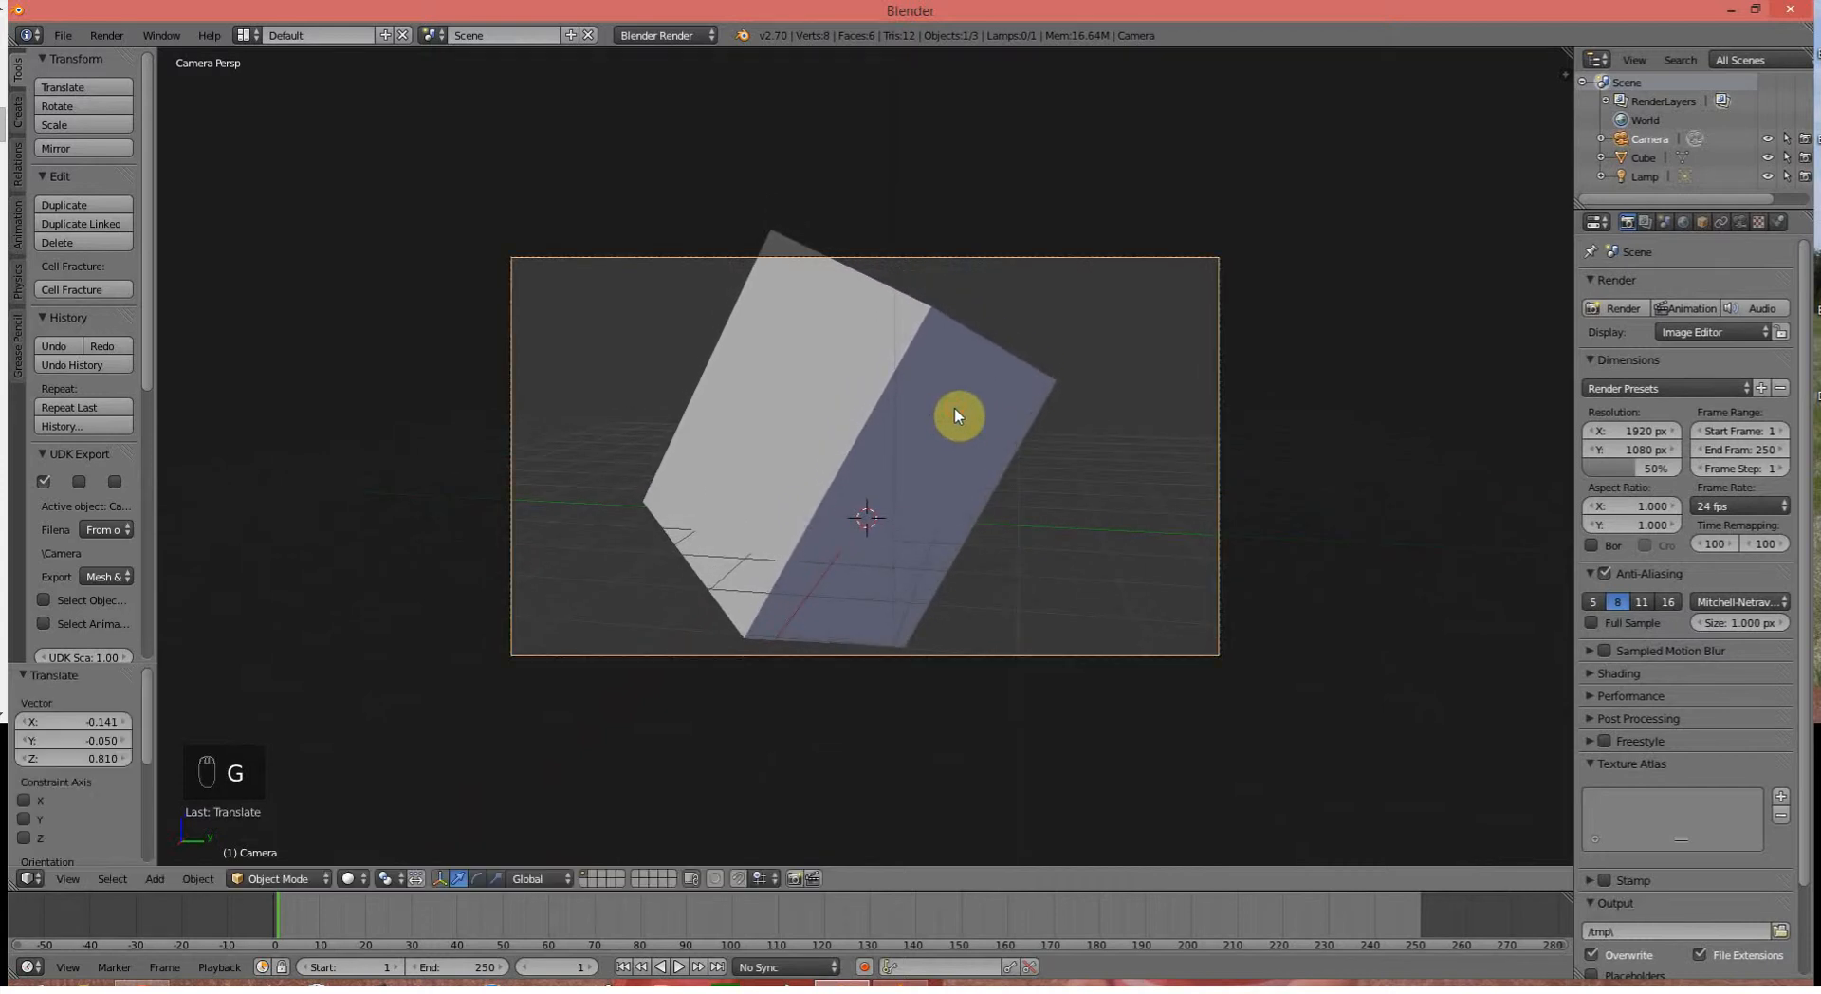
Move the camera back from the cube along its local Z axis until the whole cube fits inside the frame
key("g")
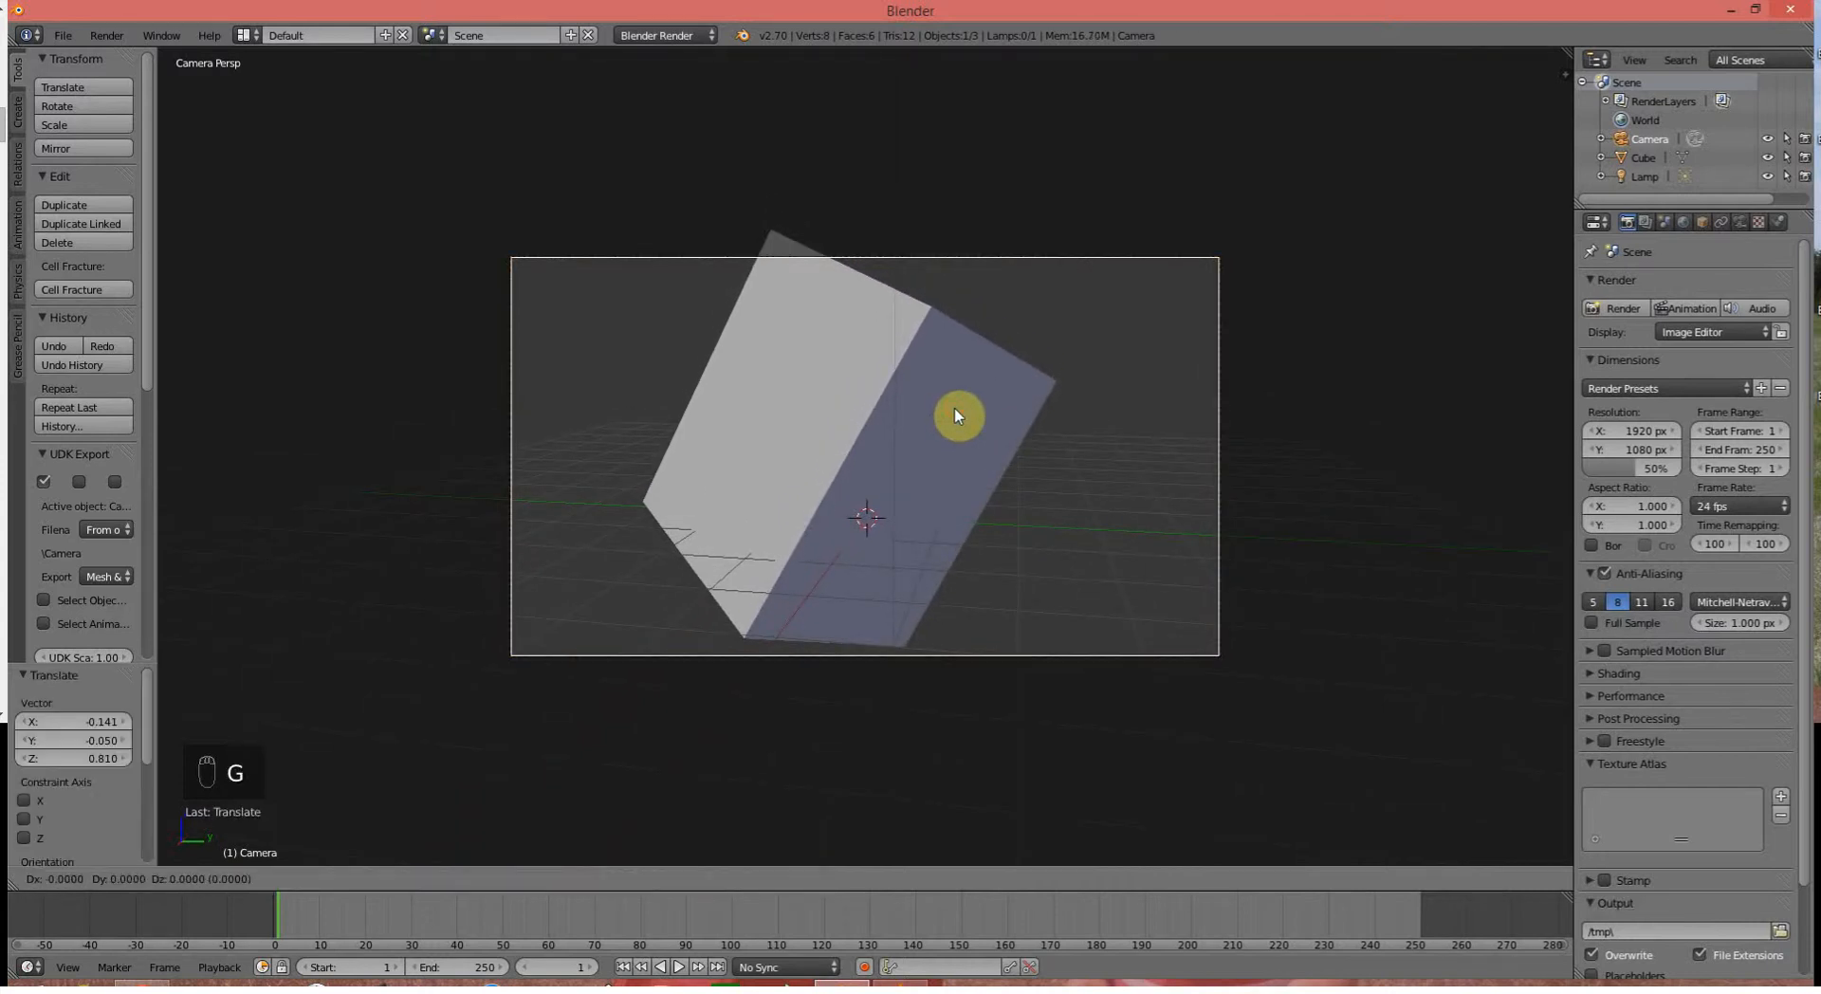
key("z")
key("z")
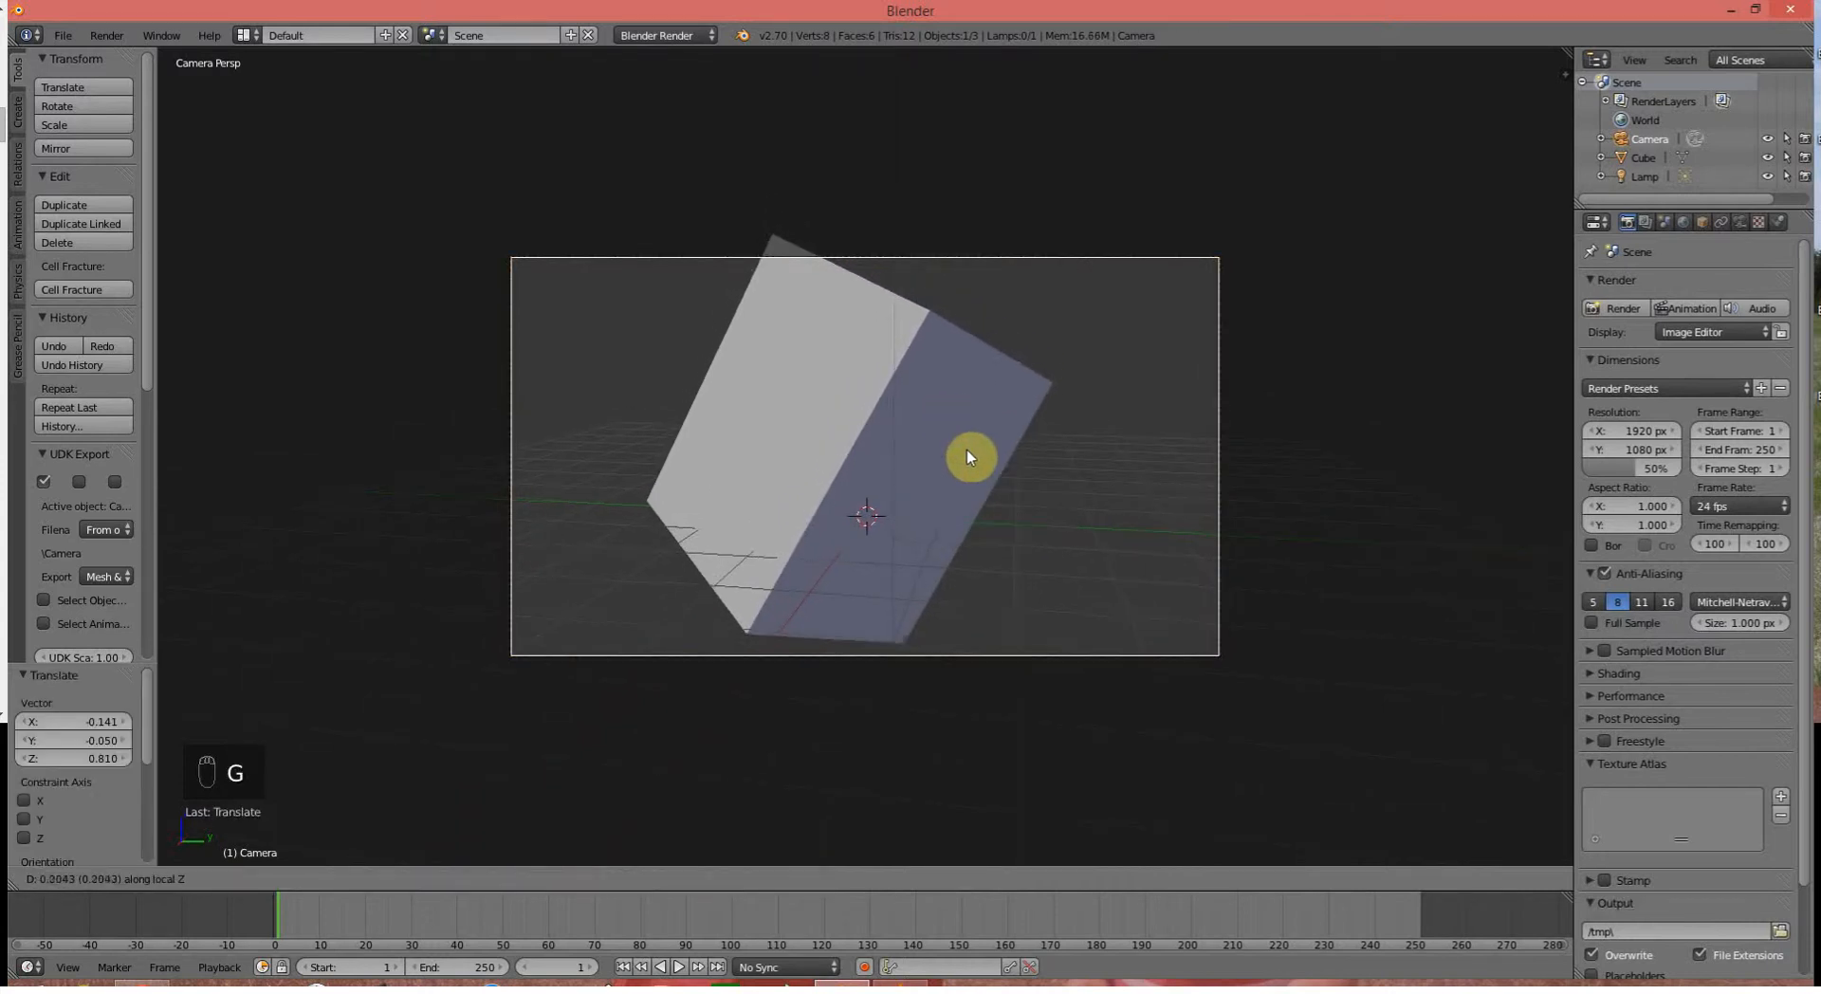
left_click(988, 538)
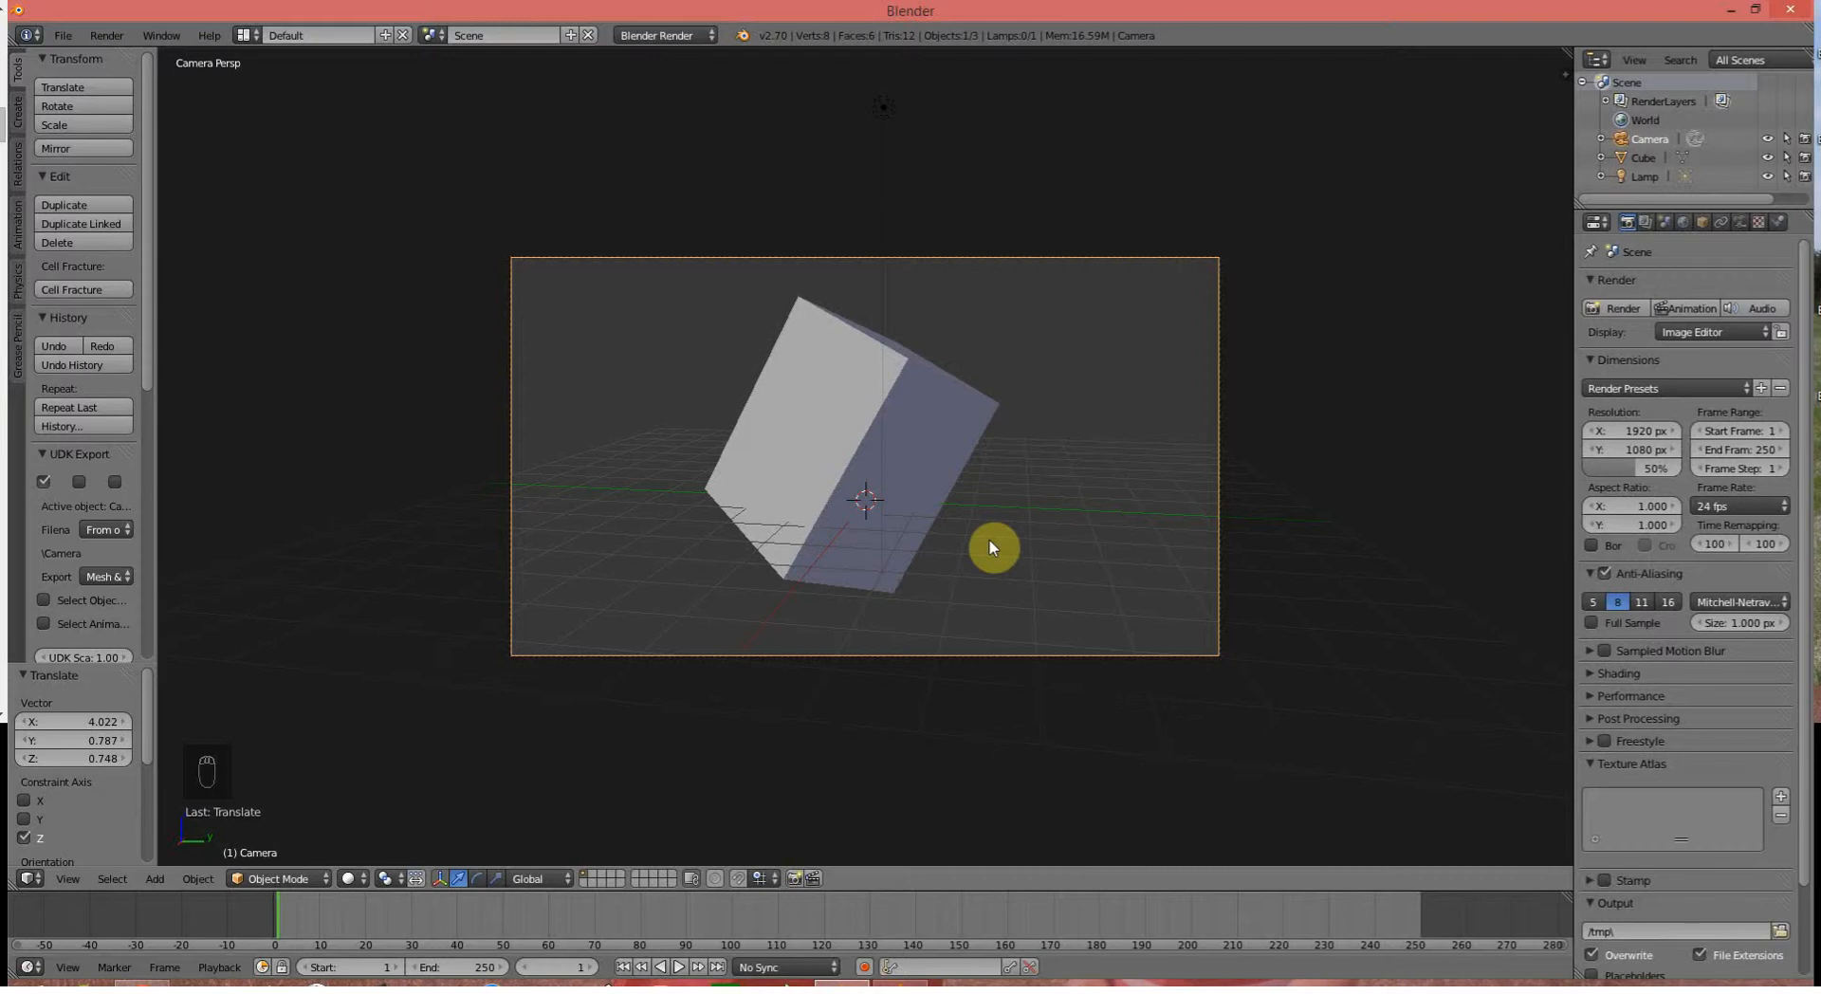
Render the current frame through the camera, close the render result and leave the camera view to see the cube from another angle
key("F12")
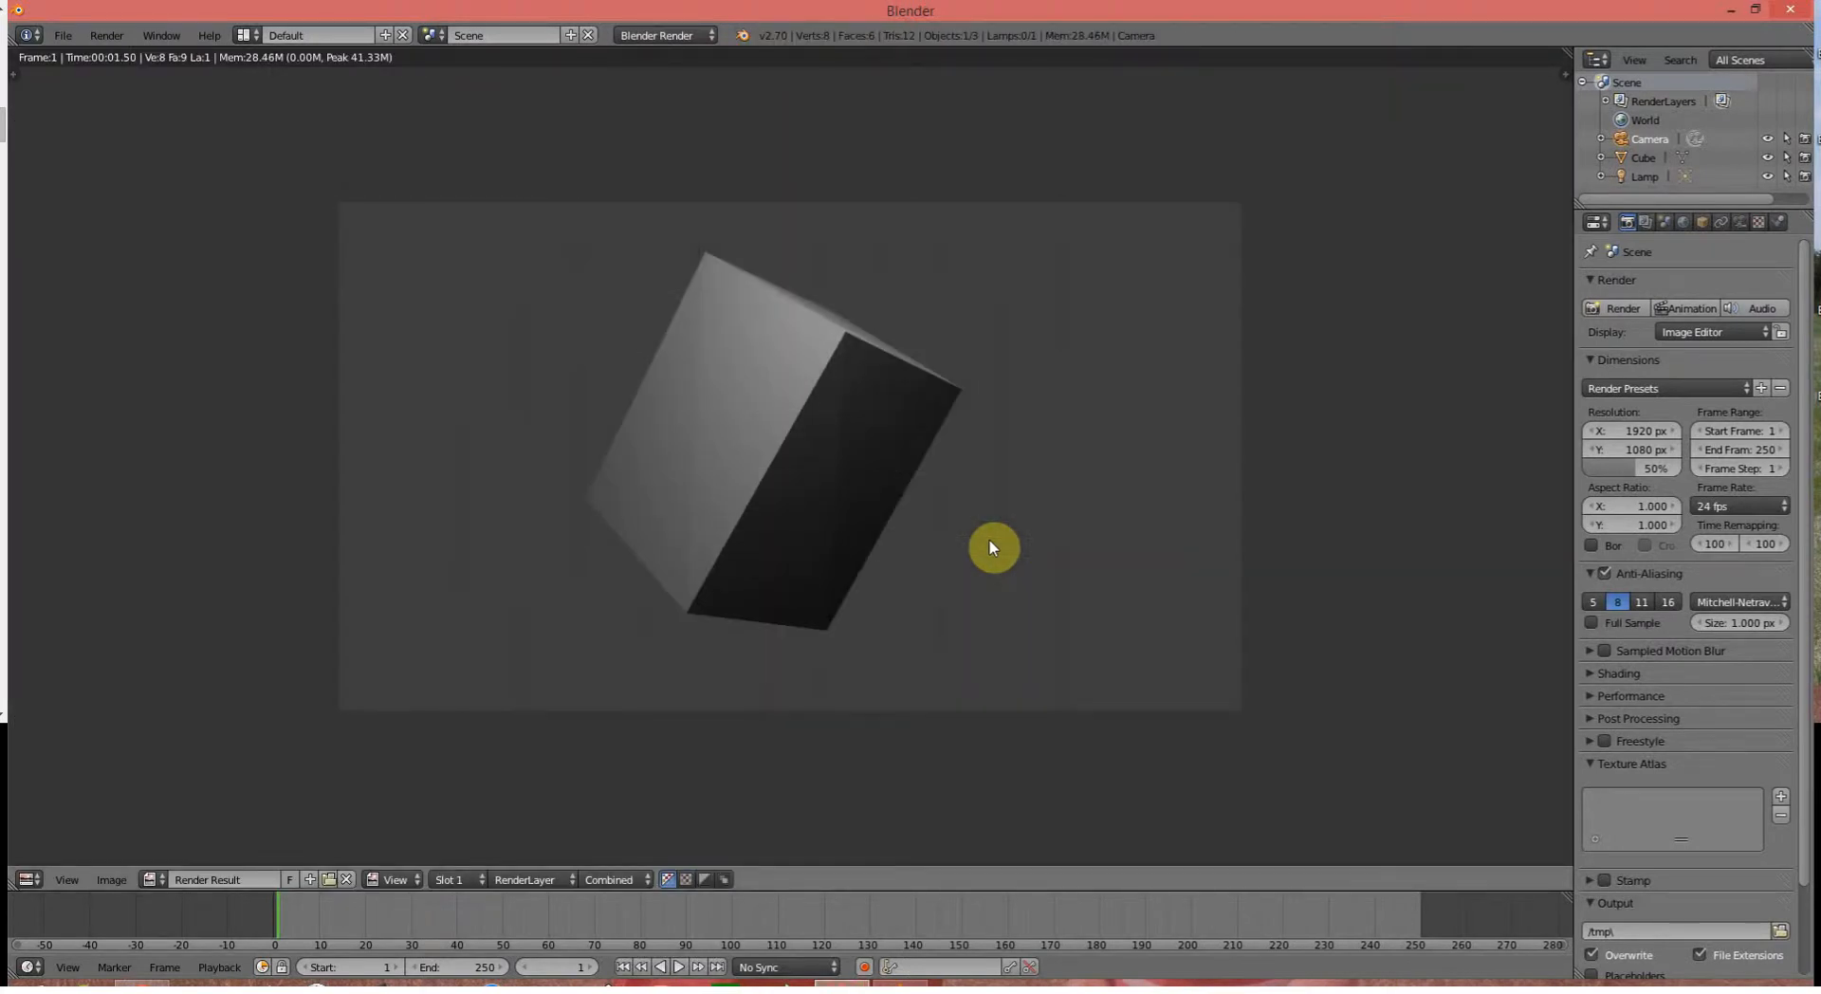
key("F11")
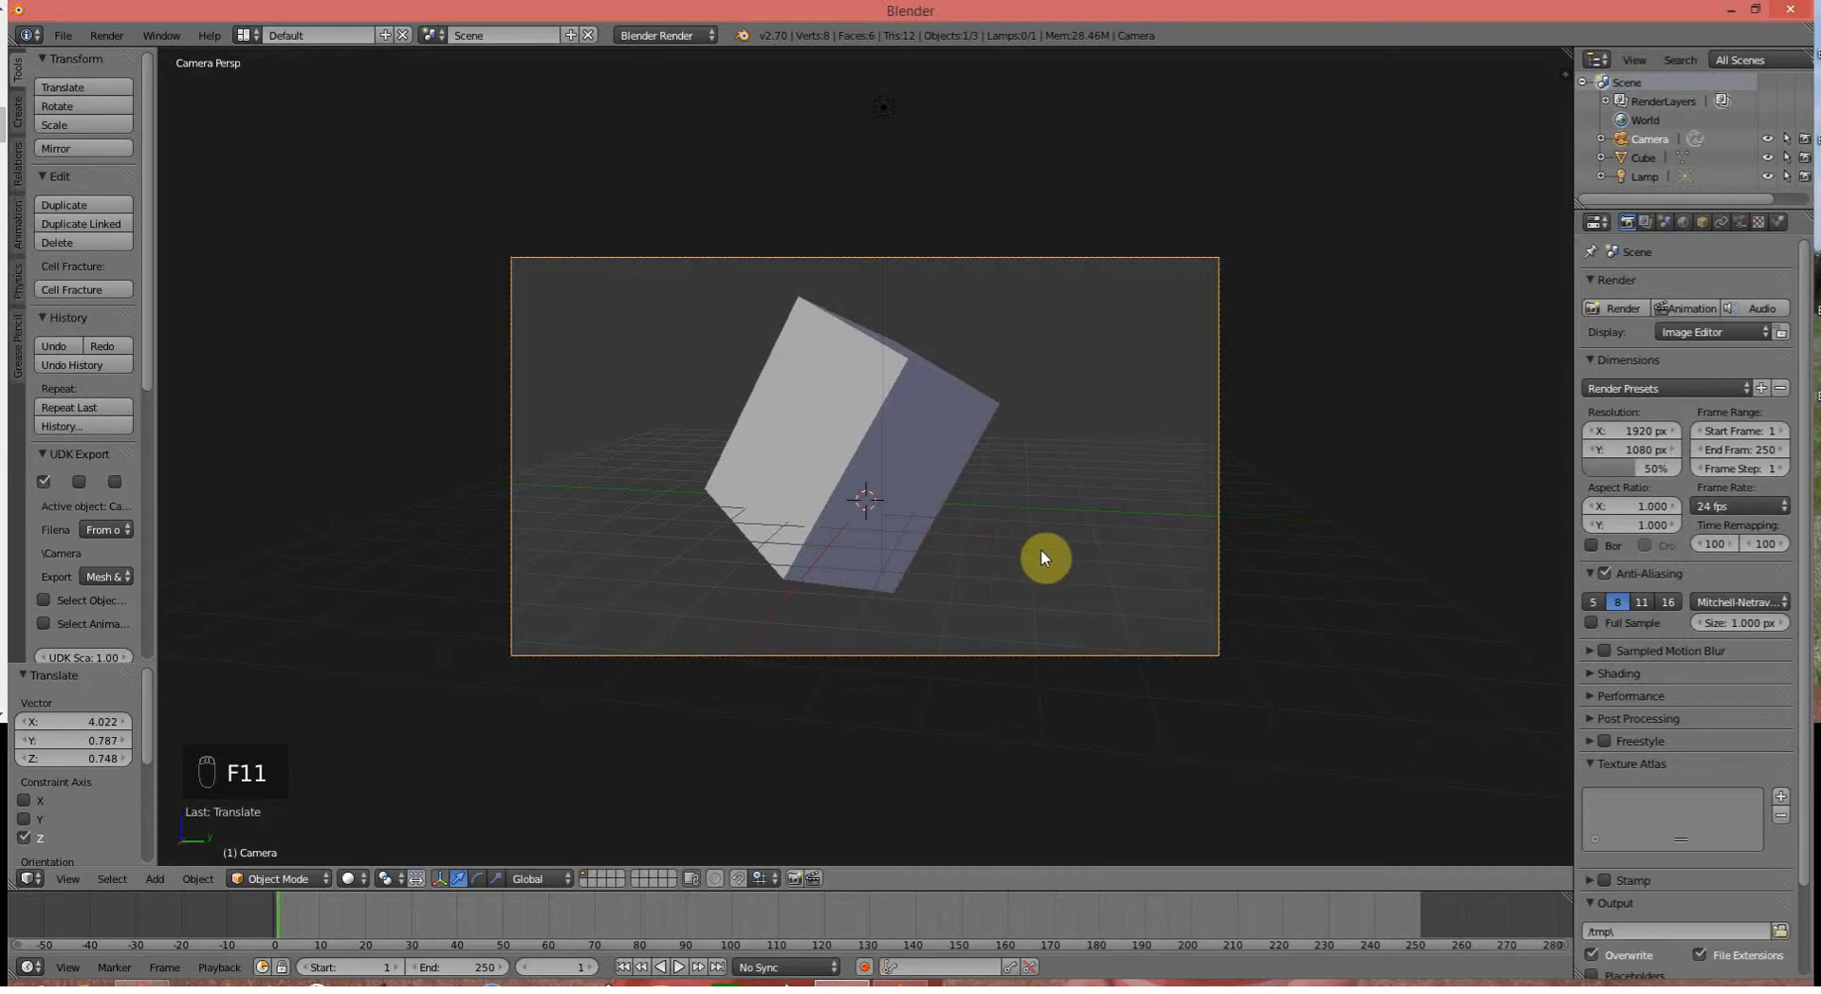
key("KP_0")
middle_click_drag(1040, 548, 1055, 423)
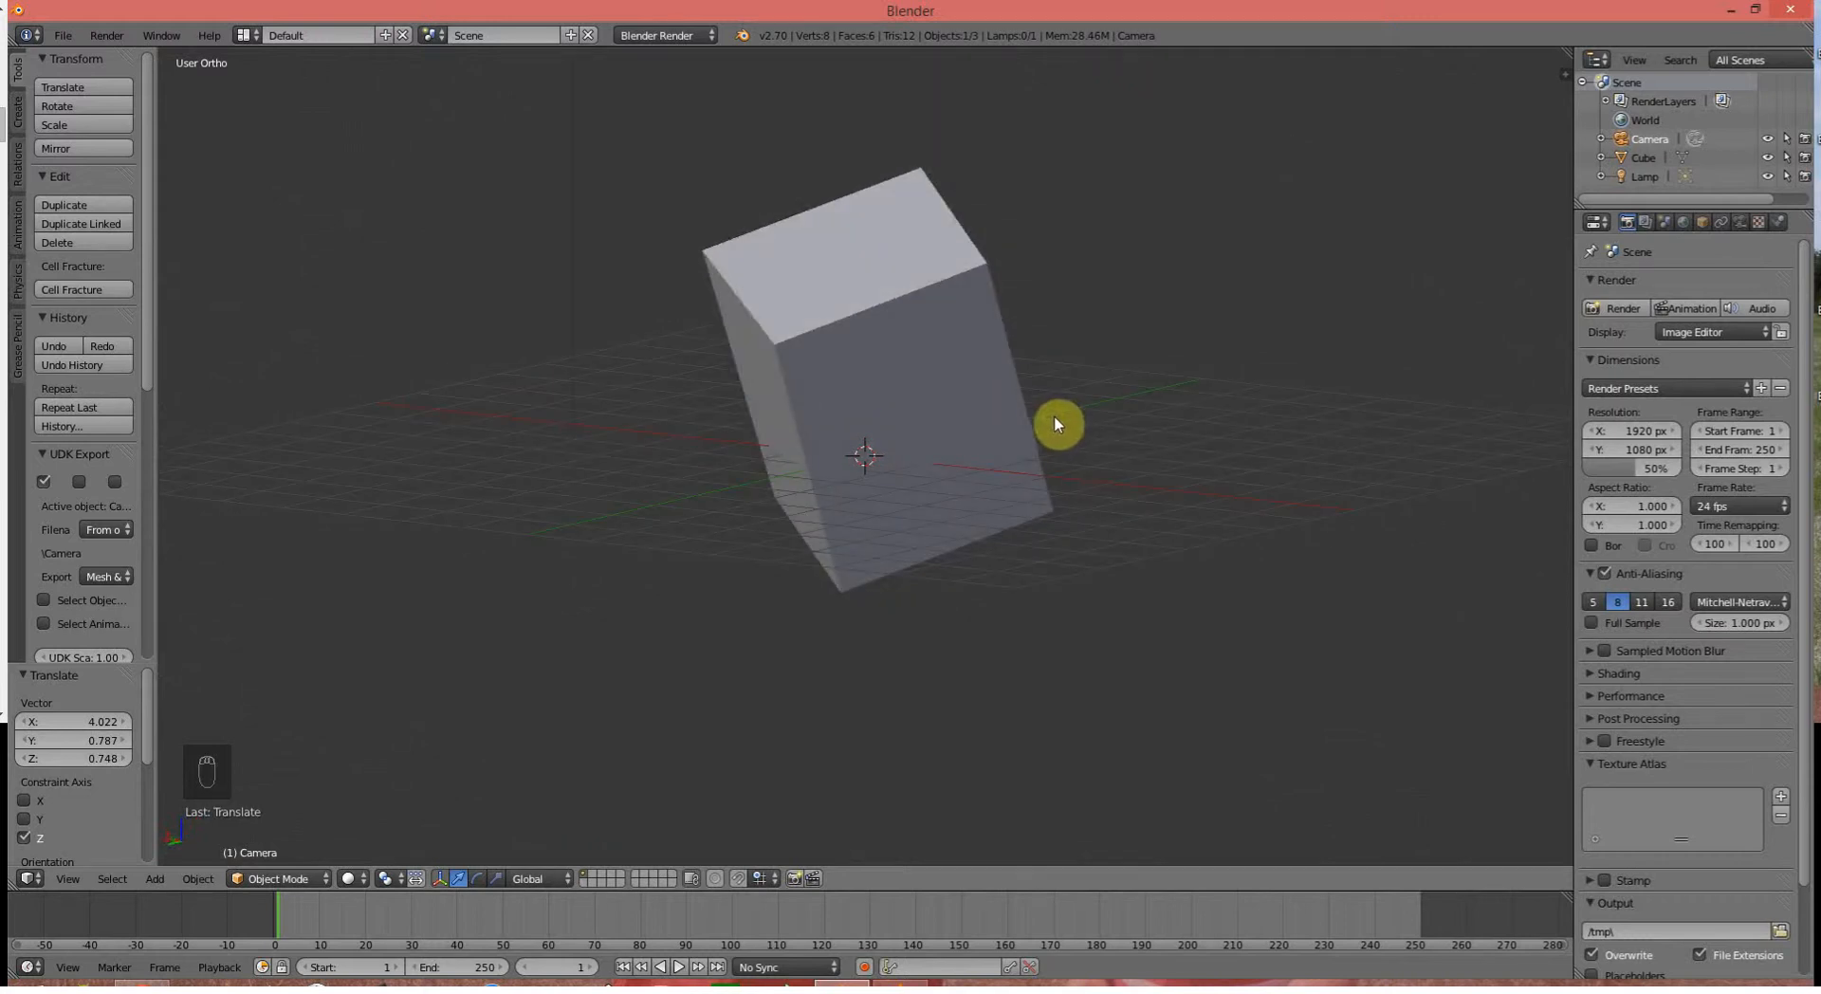